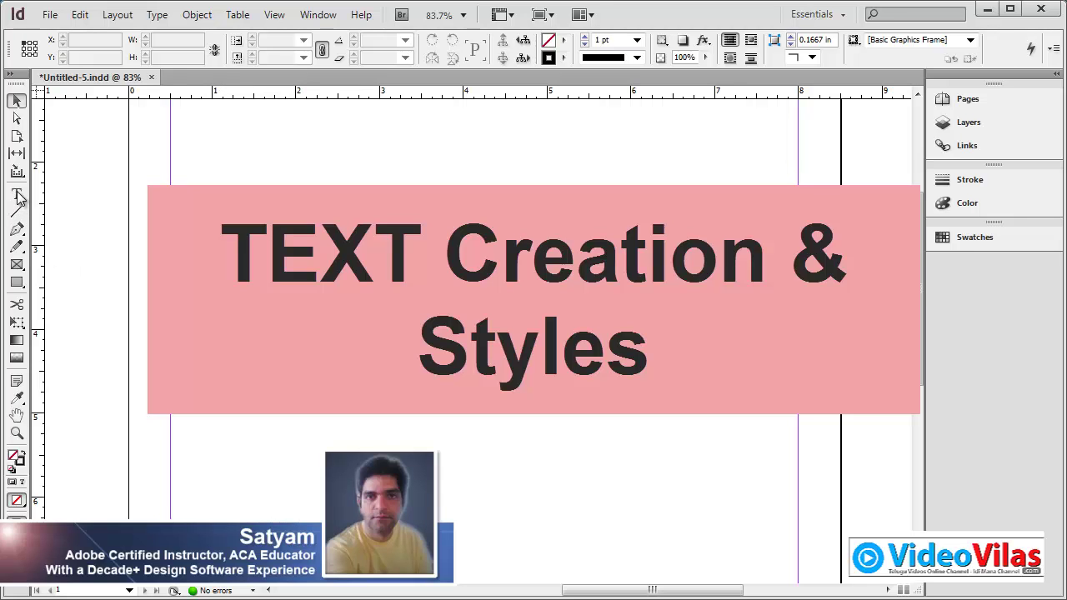
- Draw a text frame about 3.76 in wide and 1.97 in high on the page and fill it with placeholder text
click(17, 196)
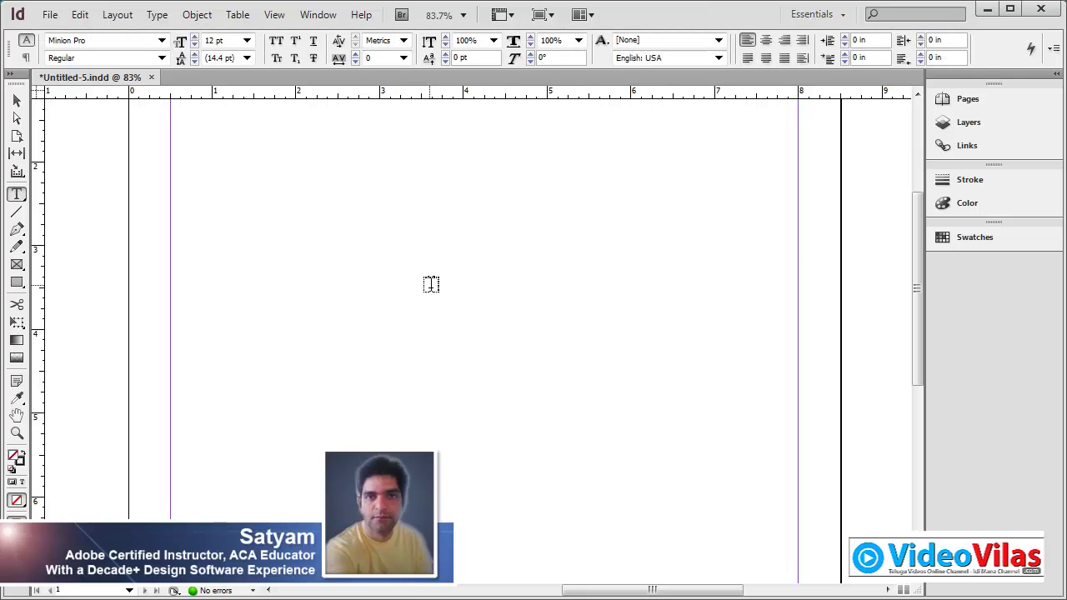
drag(372, 254, 372, 253)
drag(352, 202, 668, 366)
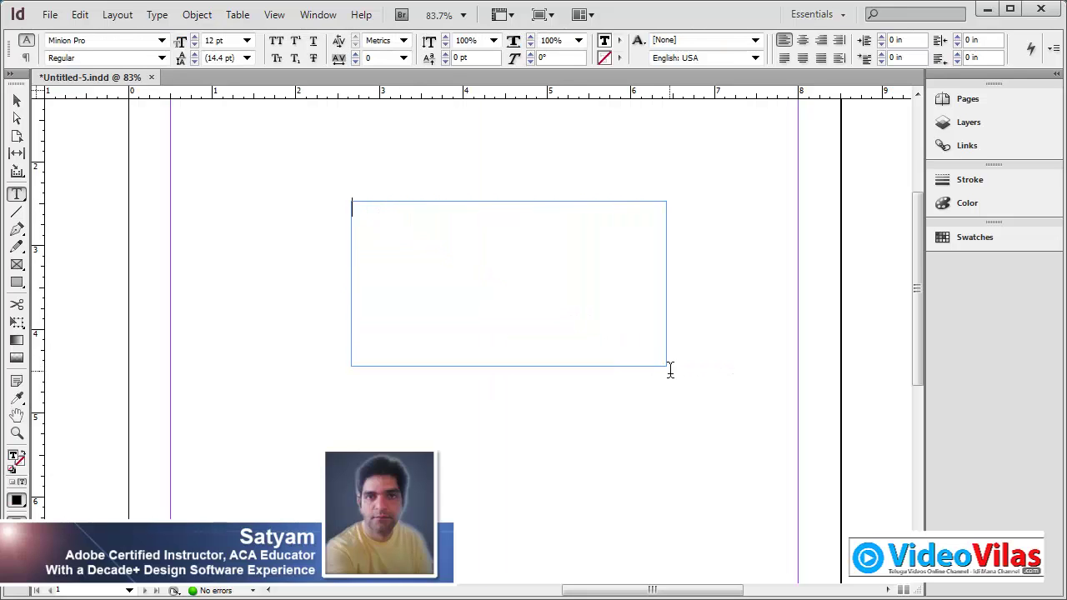
click(158, 15)
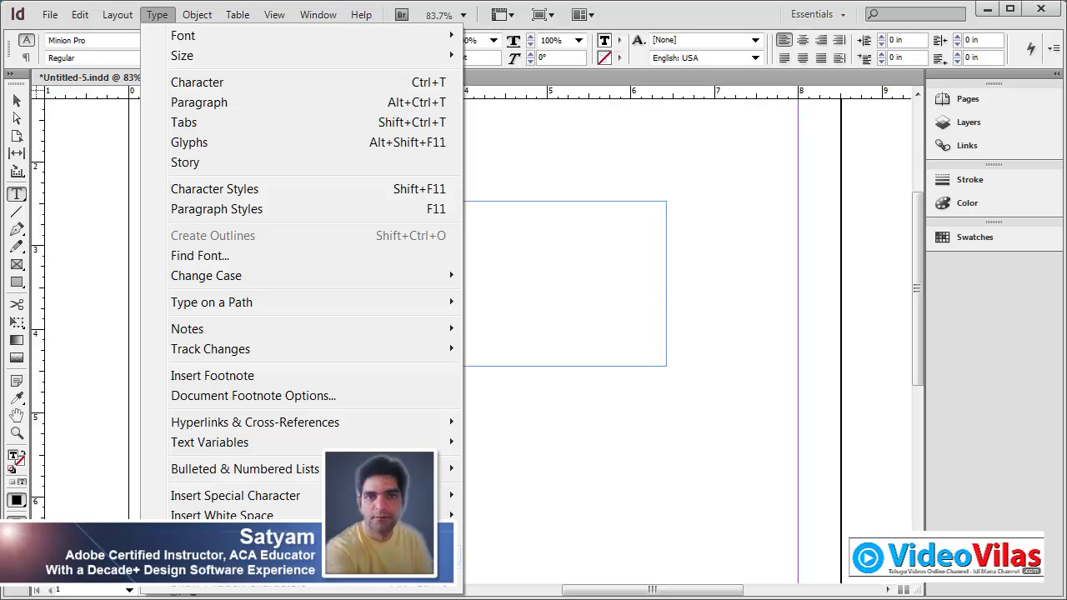
click(242, 555)
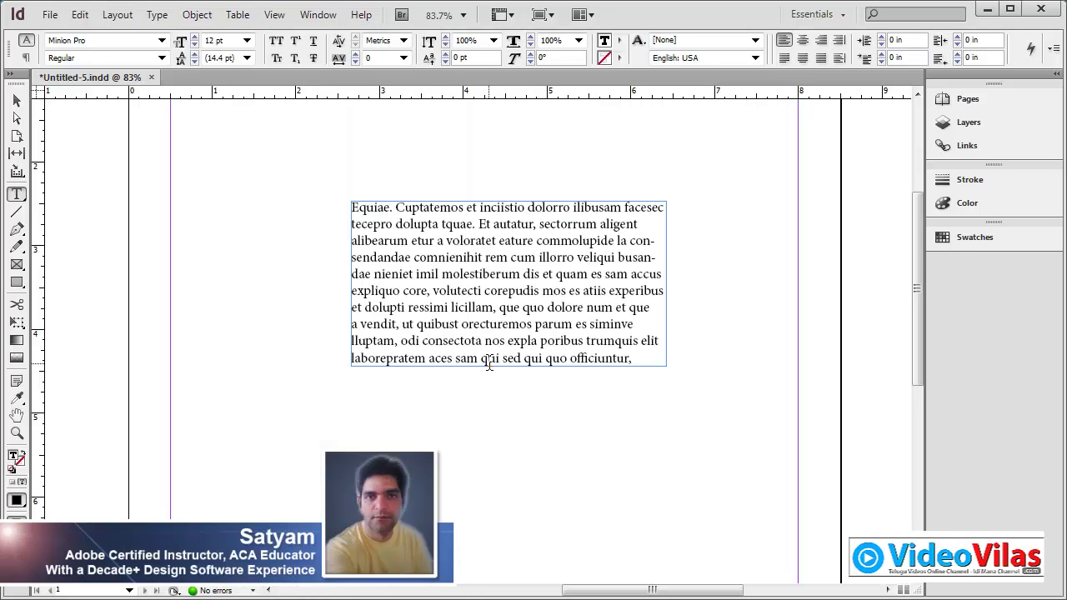
key(Escape)
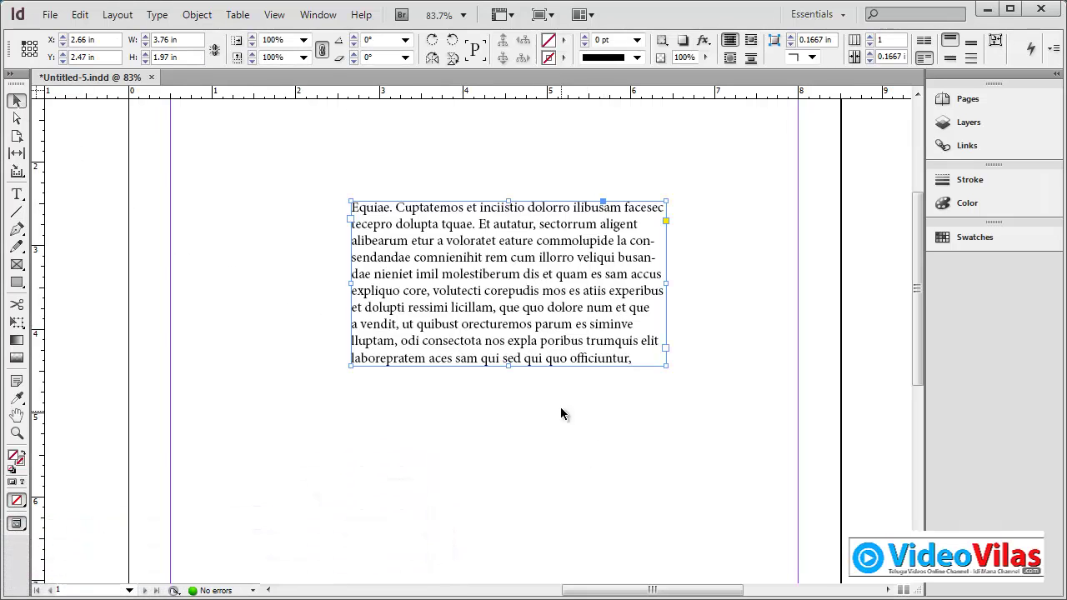
- Round all the text frame's corners to about 0.58 in and restore them to square
drag(555, 319, 472, 355)
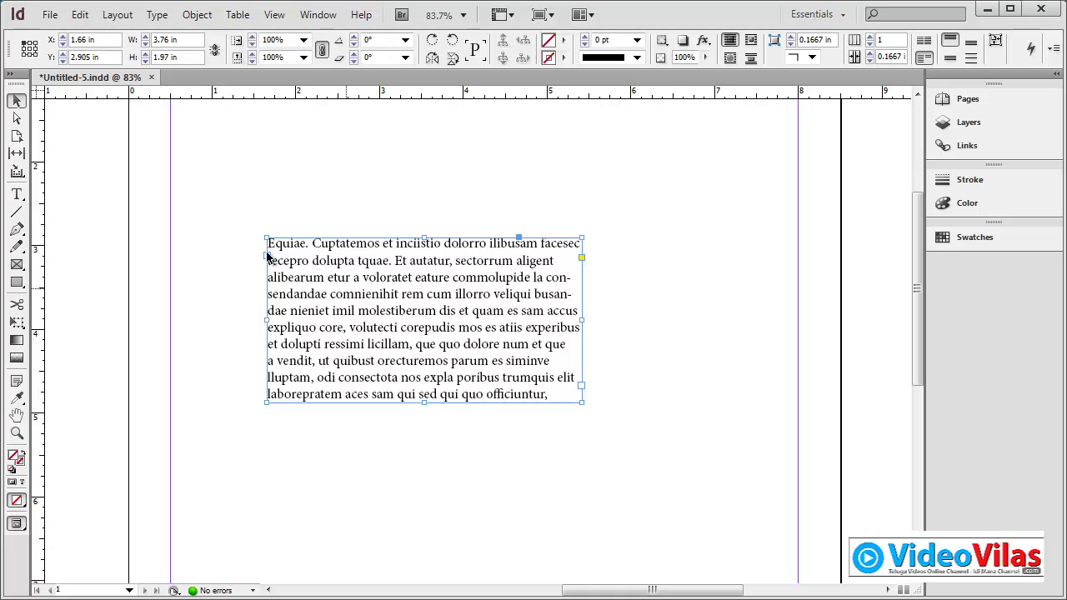
click(582, 259)
drag(581, 240, 527, 221)
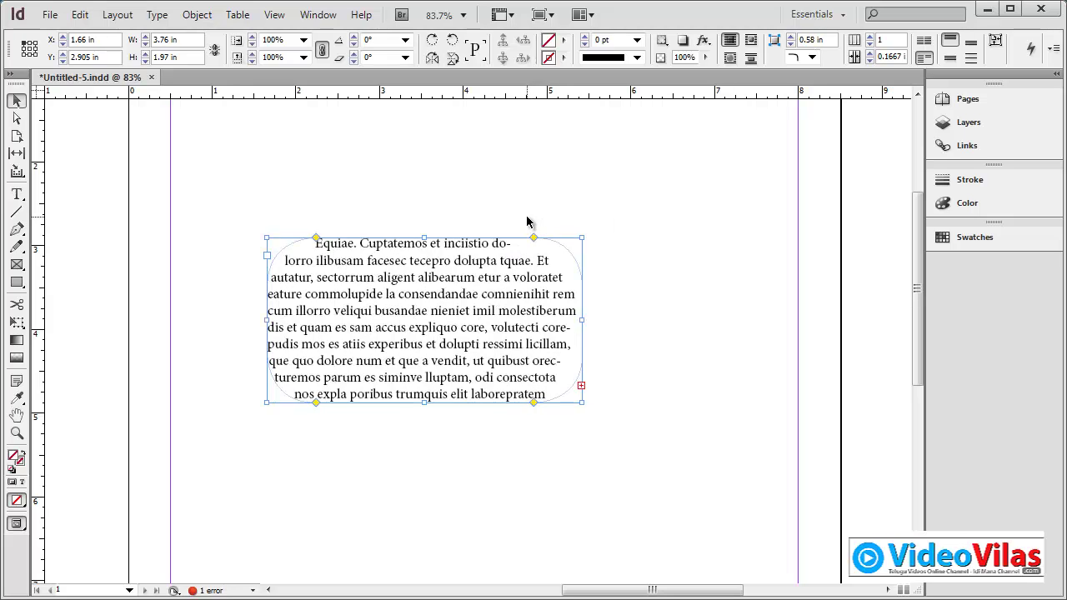
drag(533, 242, 634, 271)
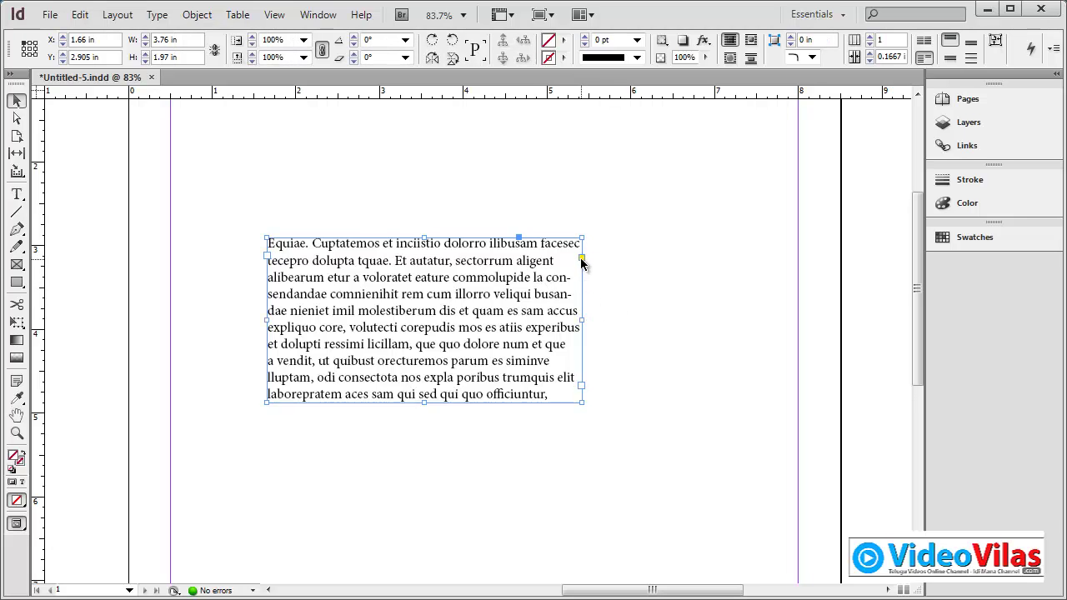
click(581, 259)
drag(582, 238, 638, 231)
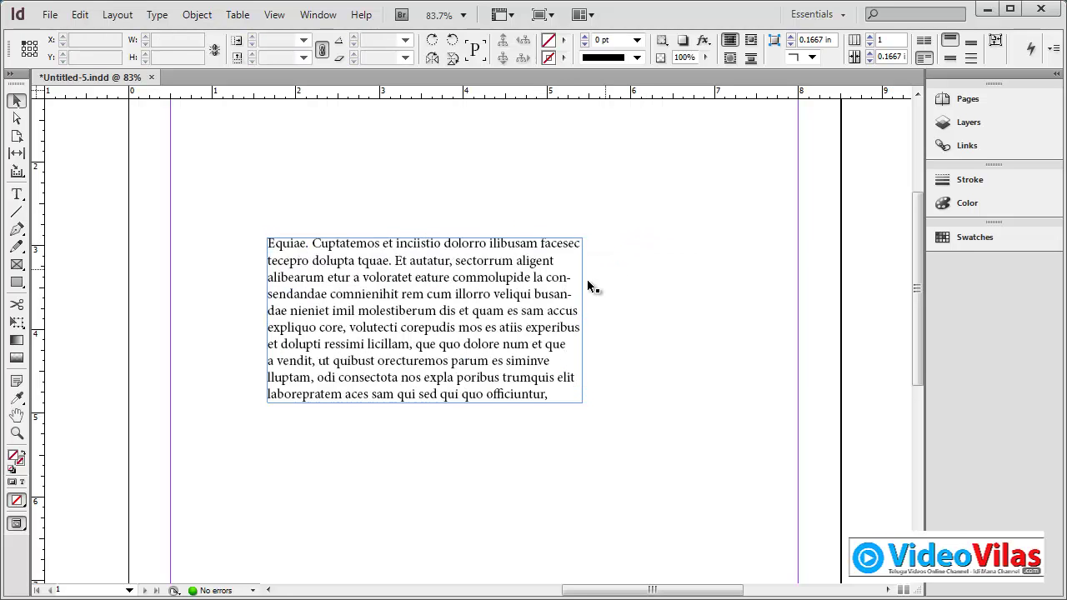
- Move the text frame to about X 1.27 in, Y 2.02 in and place two staggered copies below it
click(608, 441)
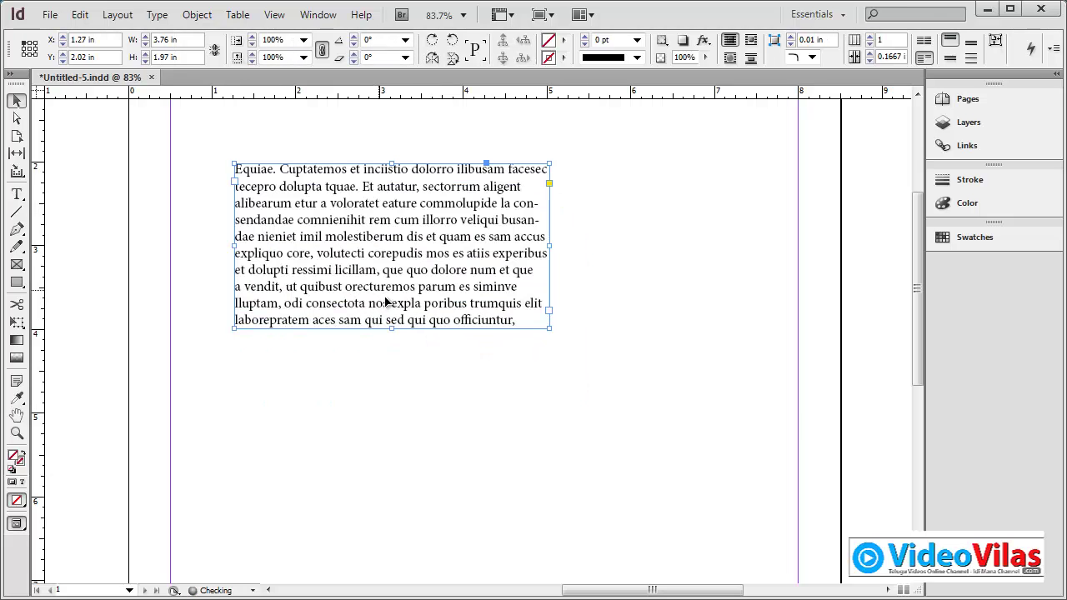
drag(416, 272, 598, 472)
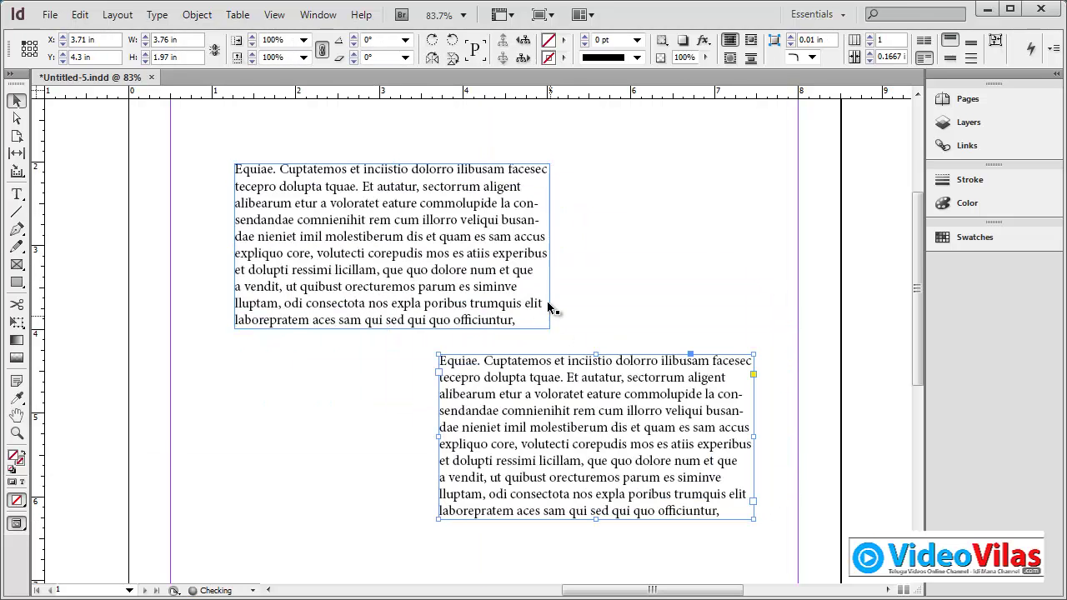
click(501, 250)
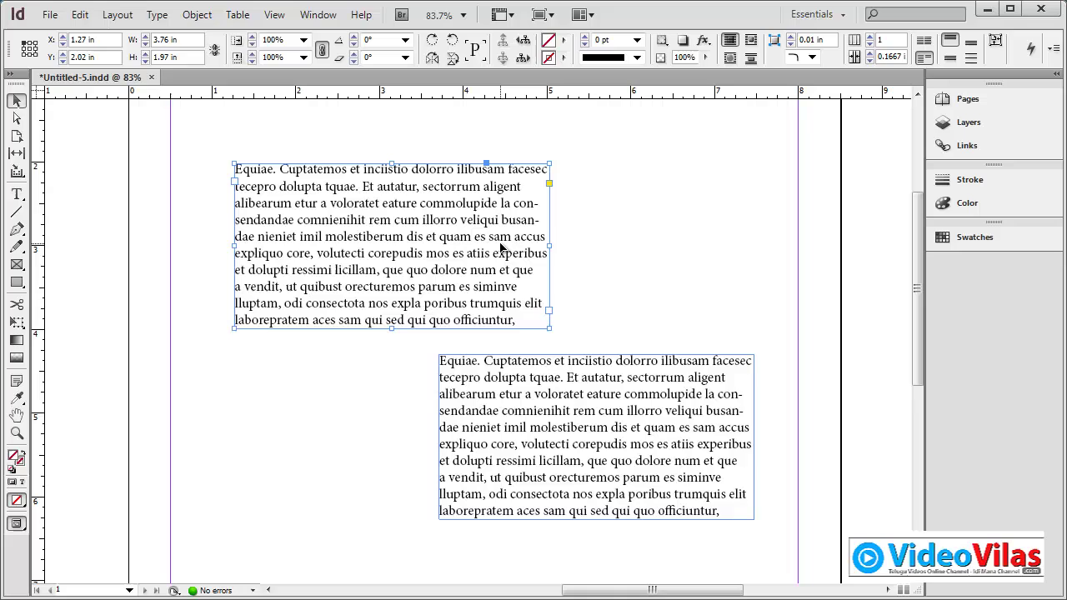
click(557, 389)
click(585, 302)
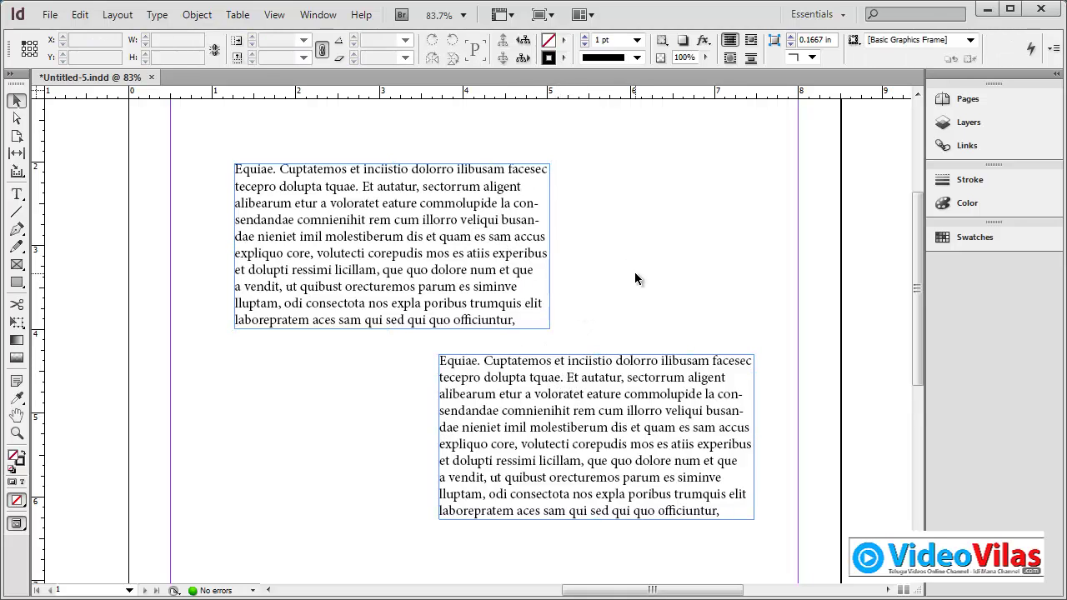
scroll(592, 317, down, 1)
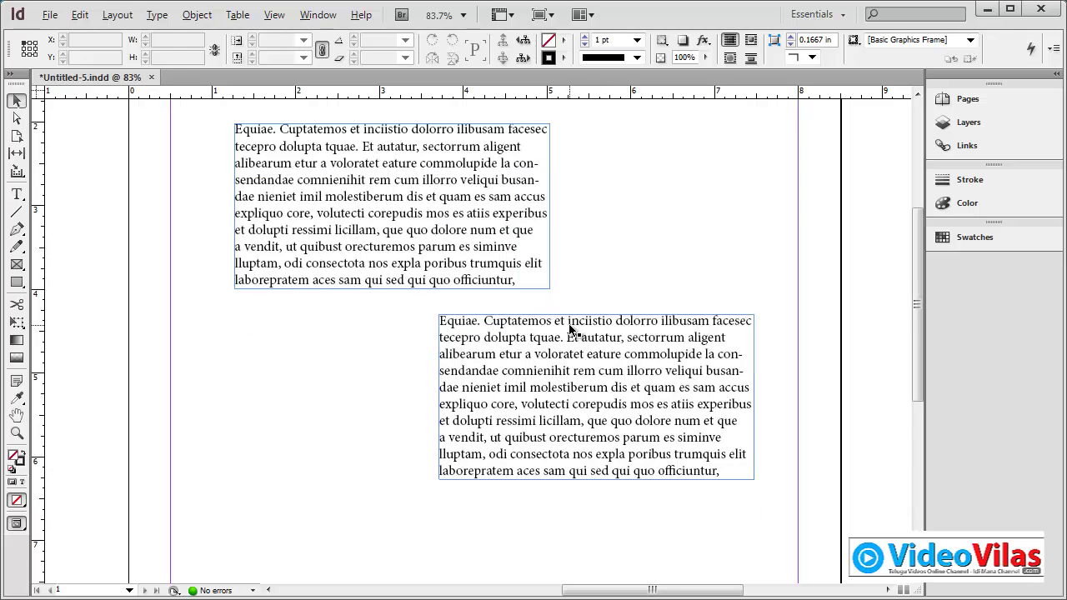
drag(574, 325, 343, 505)
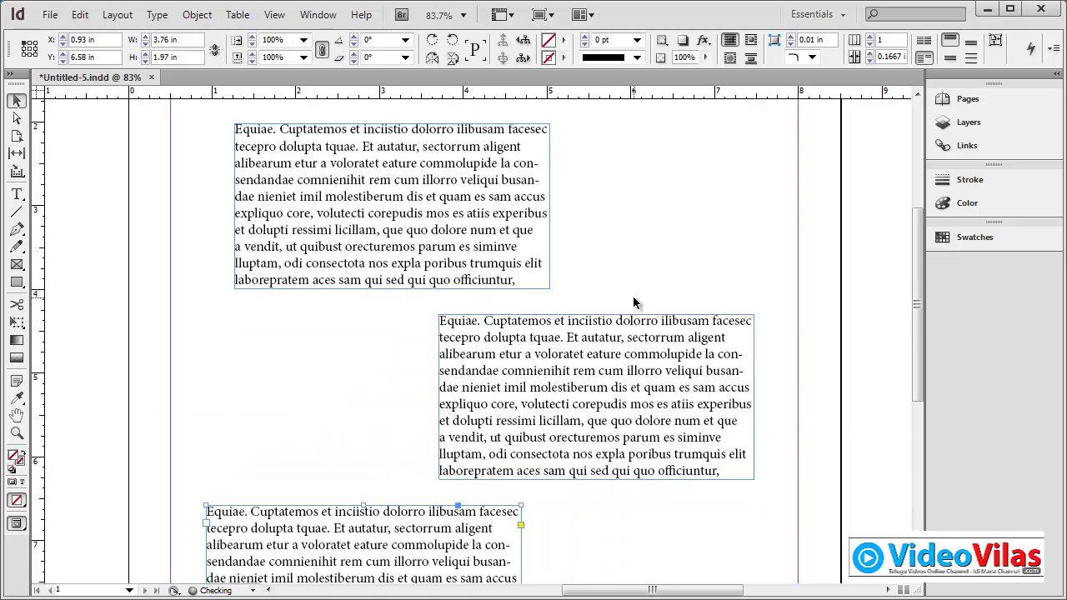
- Reposition the three text frames, aligning the top and bottom ones at about X 1.02 in and moving the middle one to about X 3.87 in
key(ctrl+minus)
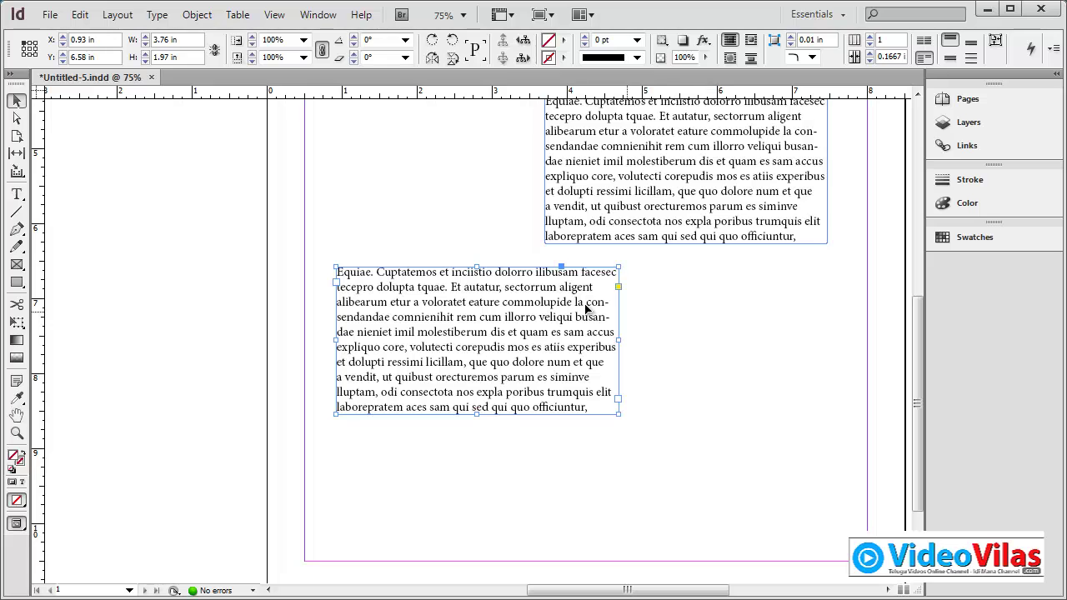
click(454, 200)
key(space)
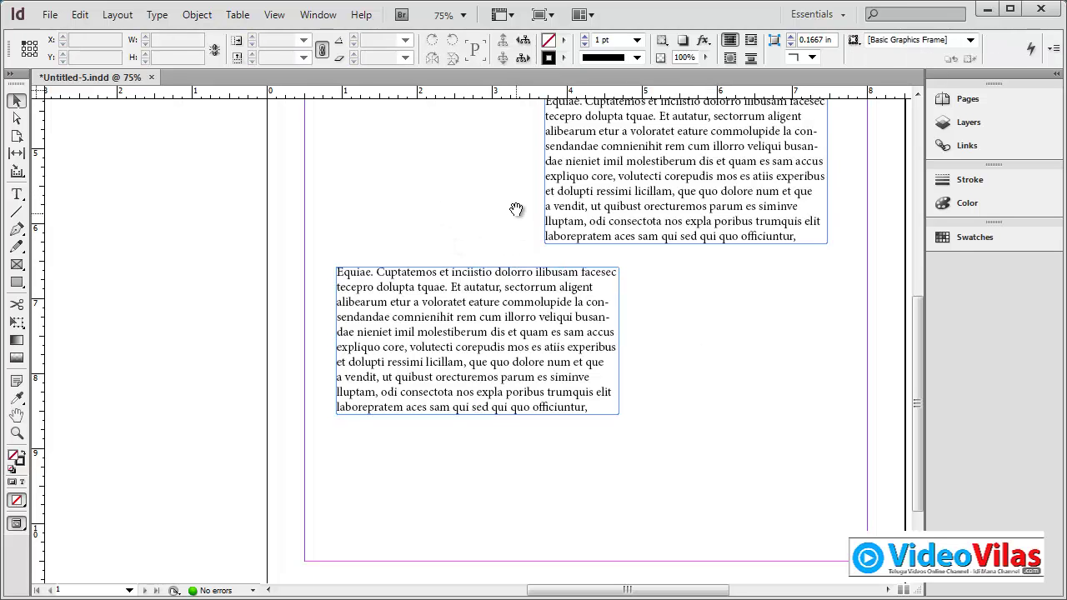
drag(515, 205, 398, 350)
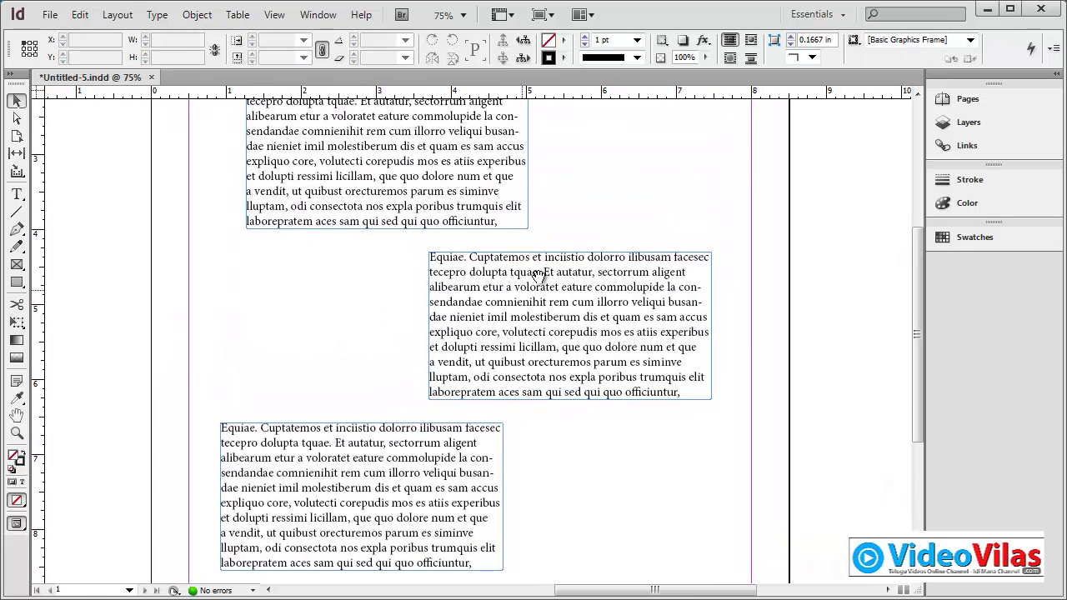
drag(588, 225, 630, 240)
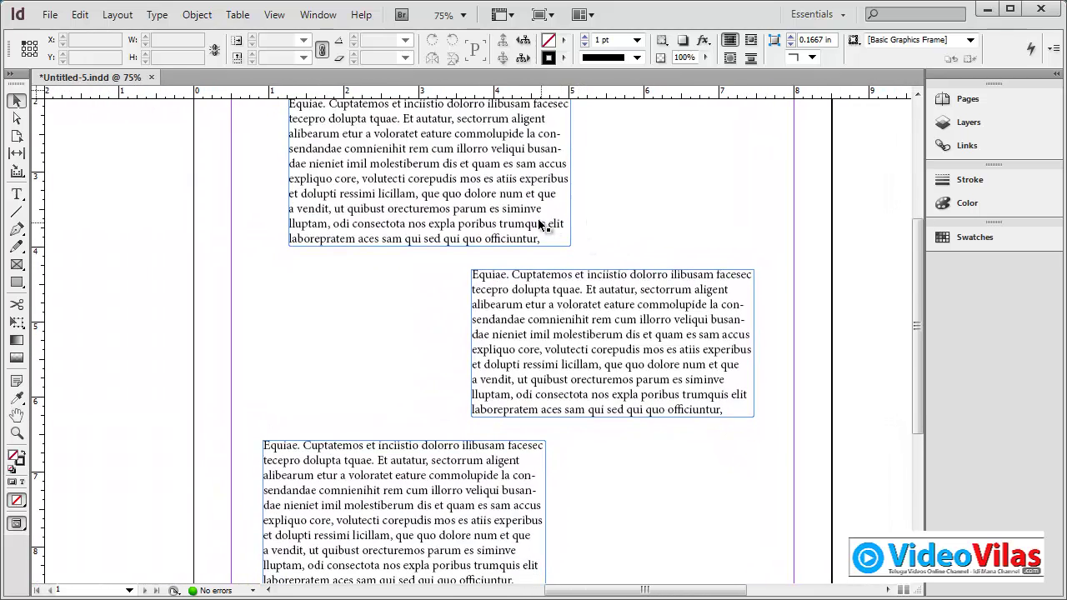
drag(539, 225, 520, 230)
drag(540, 283, 552, 288)
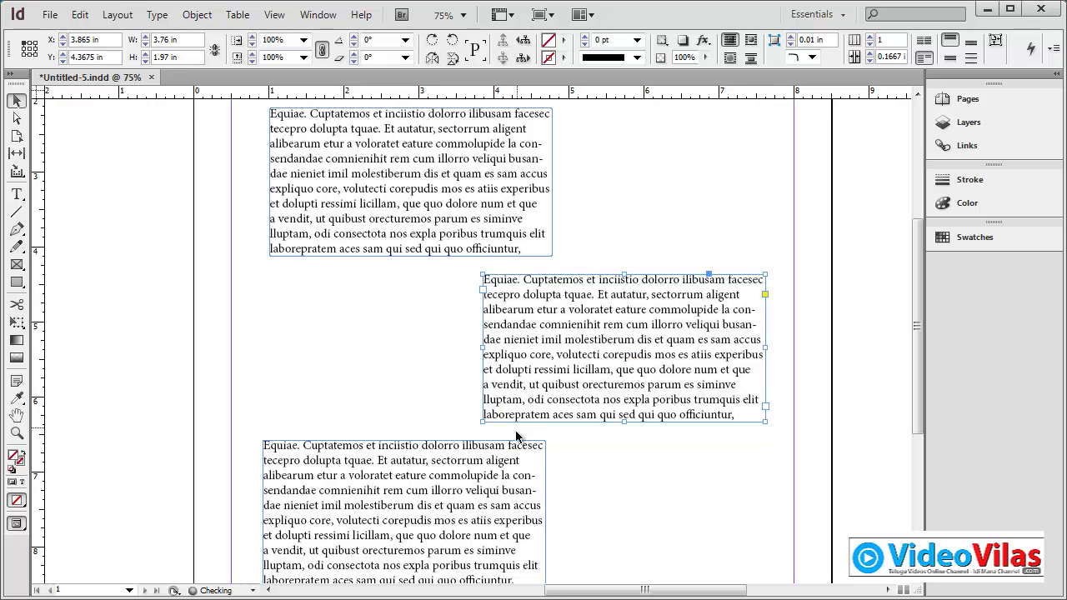
drag(510, 446, 517, 436)
click(638, 159)
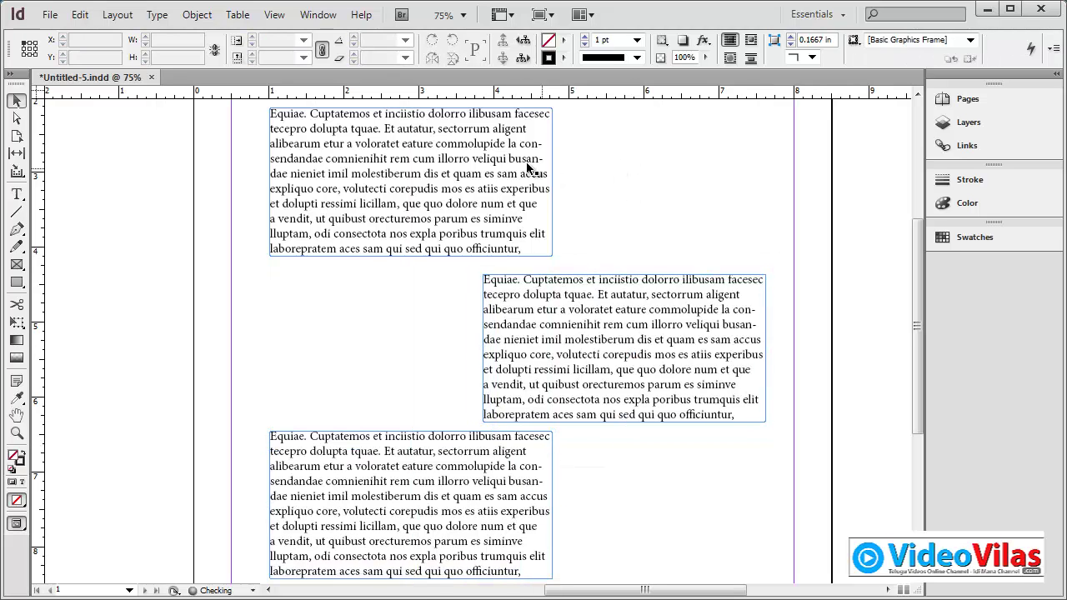
- Change the font of all the text in the top frame to Castellar
click(496, 146)
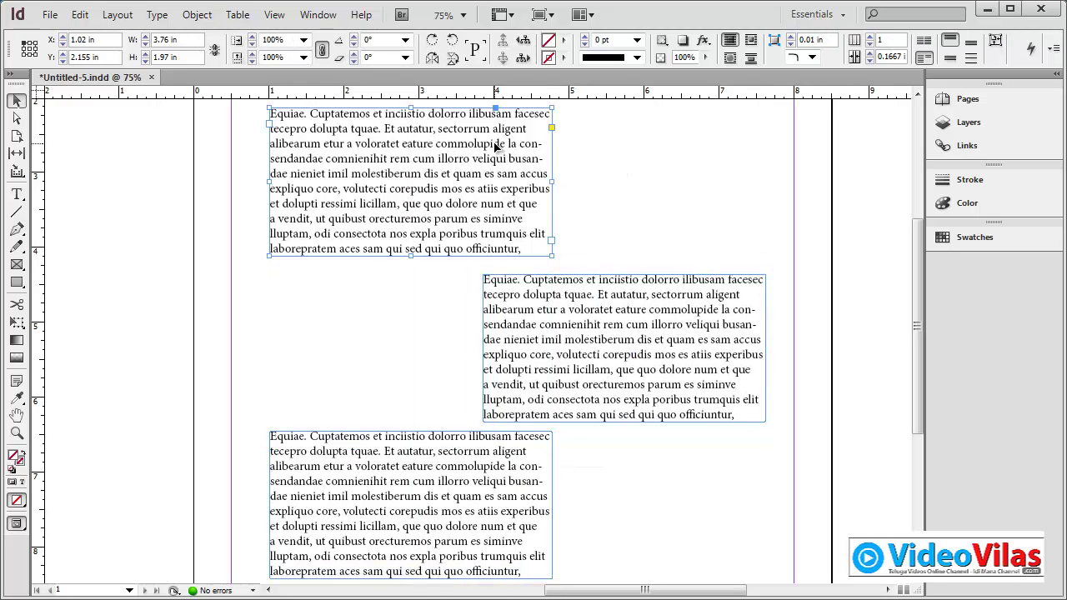
double_click(496, 145)
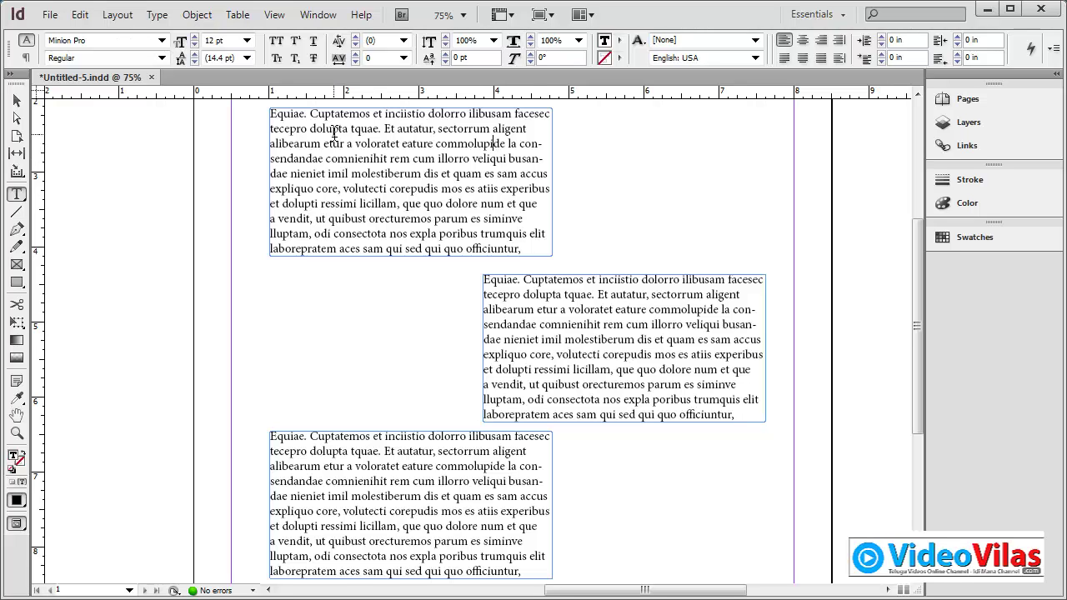
drag(522, 249, 332, 143)
click(397, 140)
drag(528, 255, 208, 109)
scroll(427, 265, down, 3)
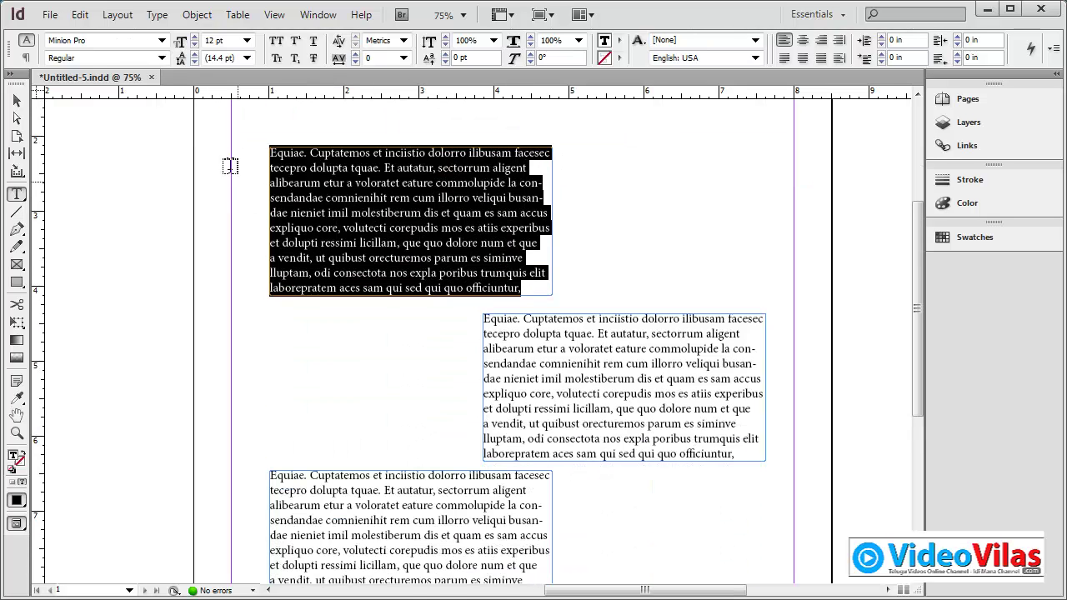
click(161, 40)
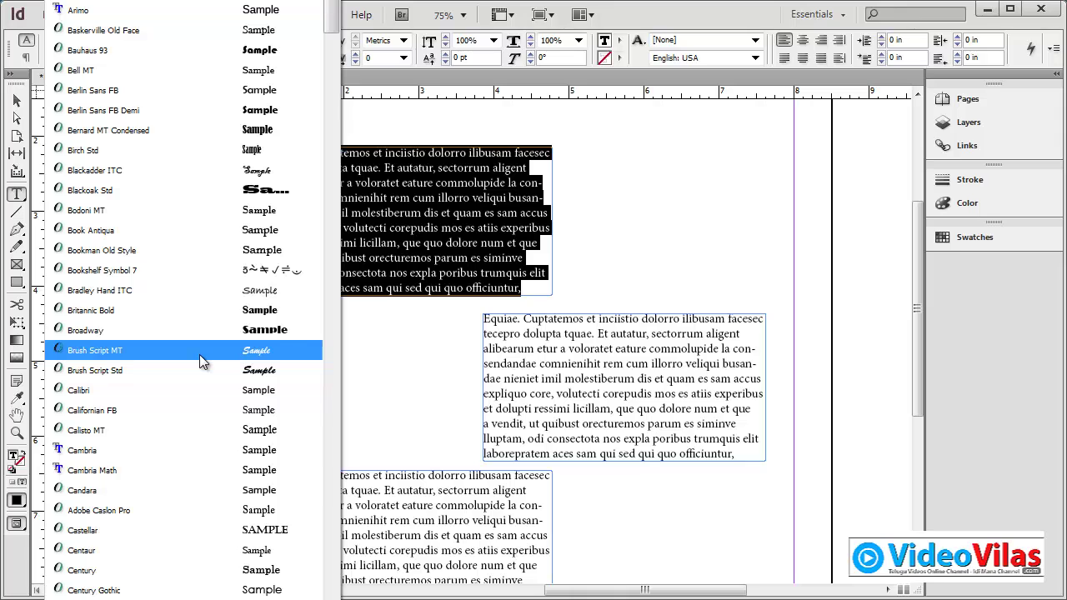
click(262, 530)
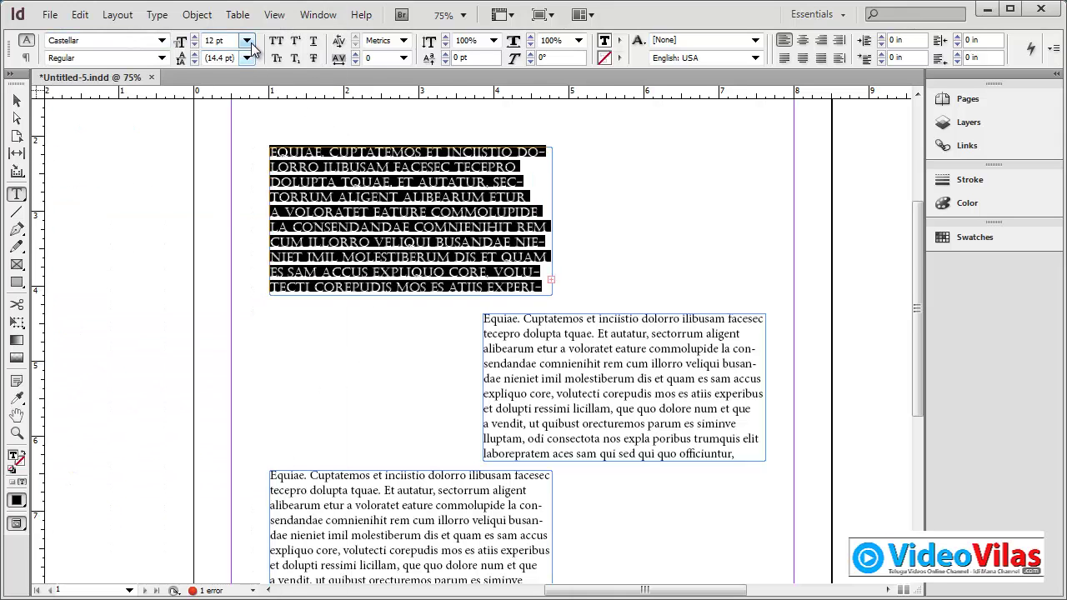
- Set the top frame's text size to 10 pt and deselect the text
click(247, 40)
click(227, 109)
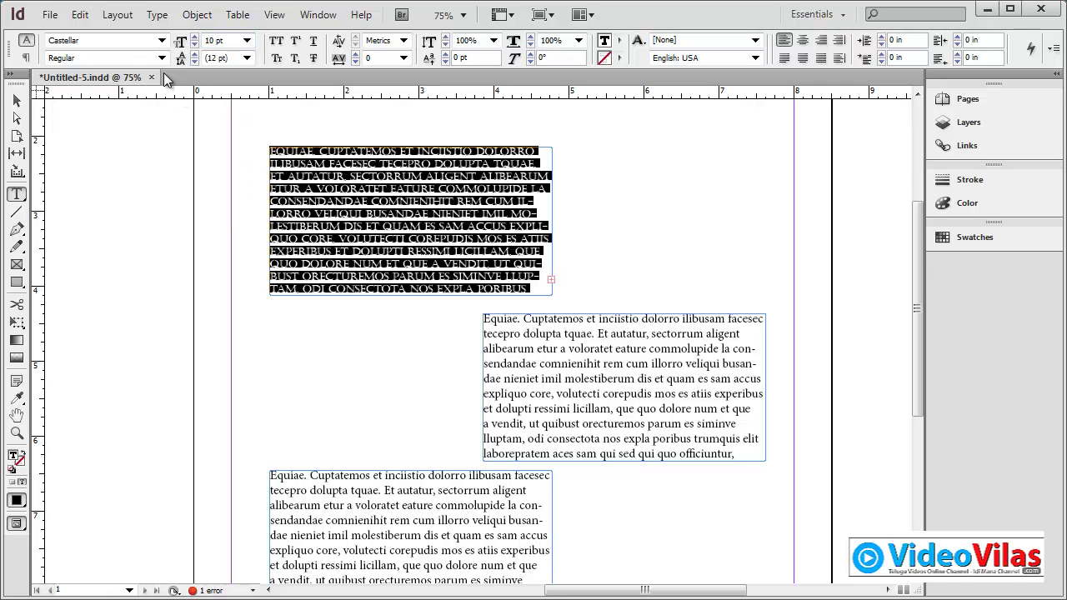
click(163, 59)
click(164, 65)
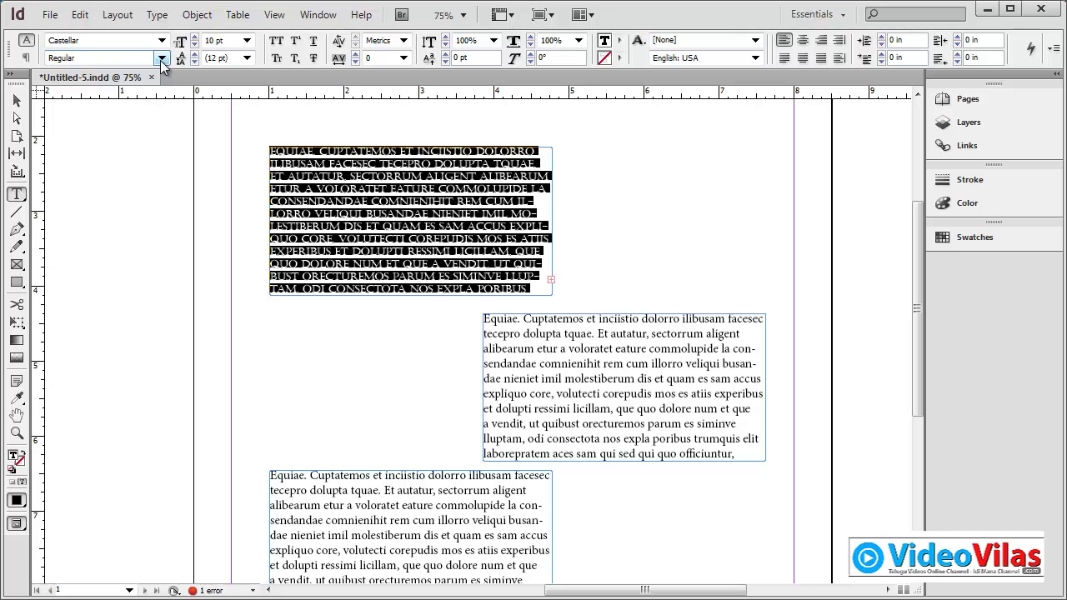
click(16, 101)
click(336, 381)
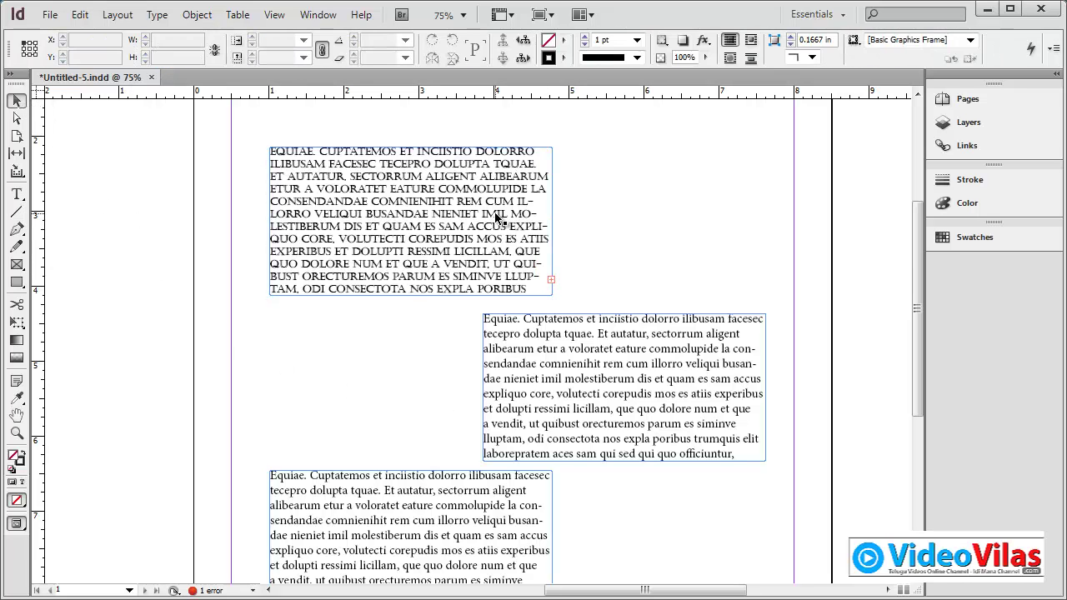
- Extend the top text frame upward to about 2.285 in high so its text fits, and nudge the two lower frames slightly upward
click(503, 265)
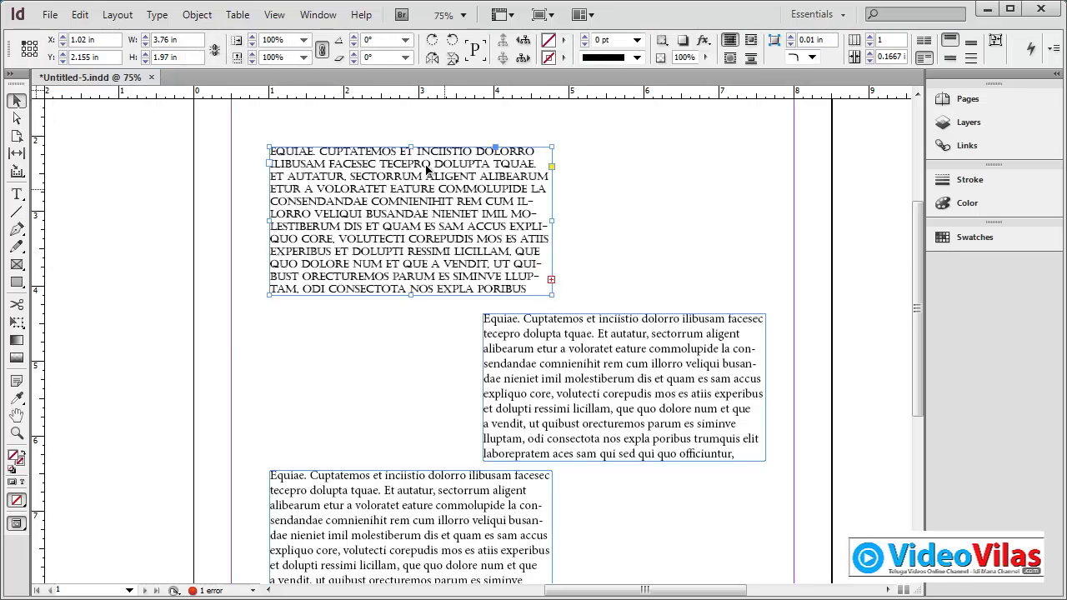
drag(411, 148, 412, 124)
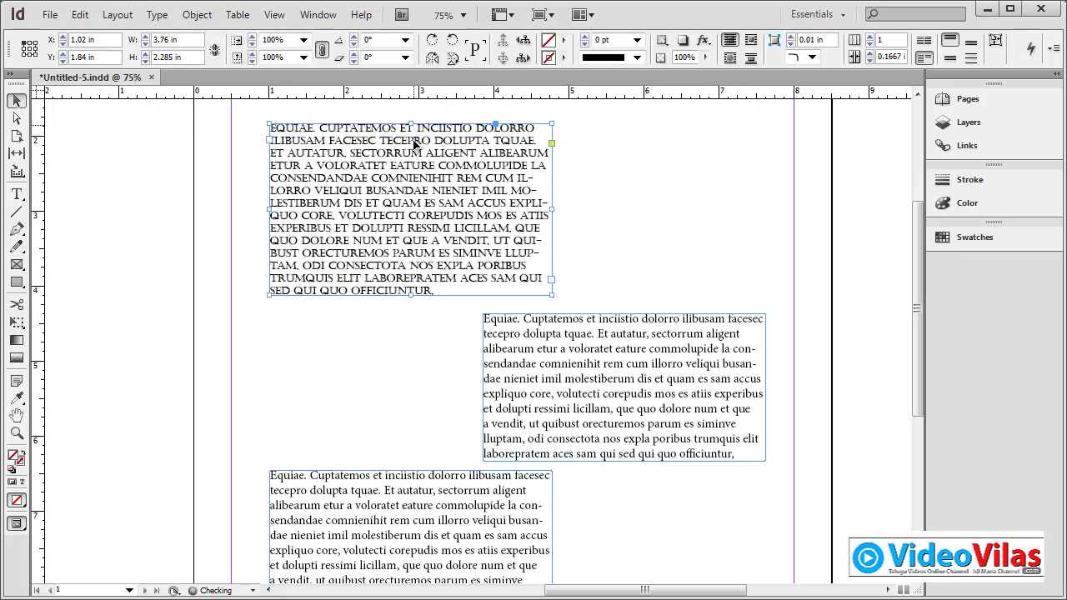
click(621, 235)
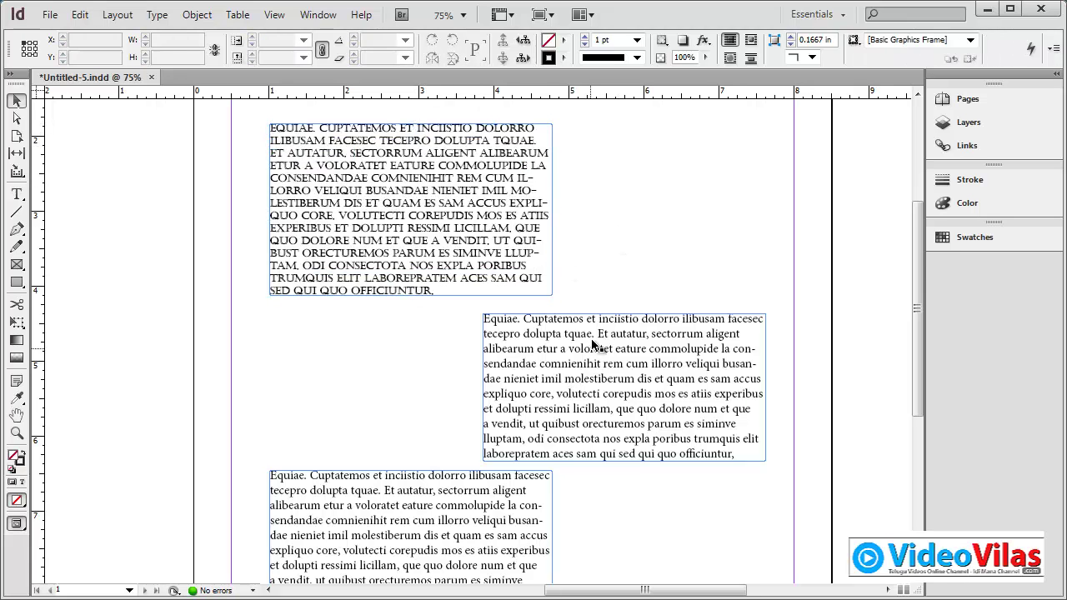
drag(590, 350, 594, 338)
drag(523, 490, 535, 482)
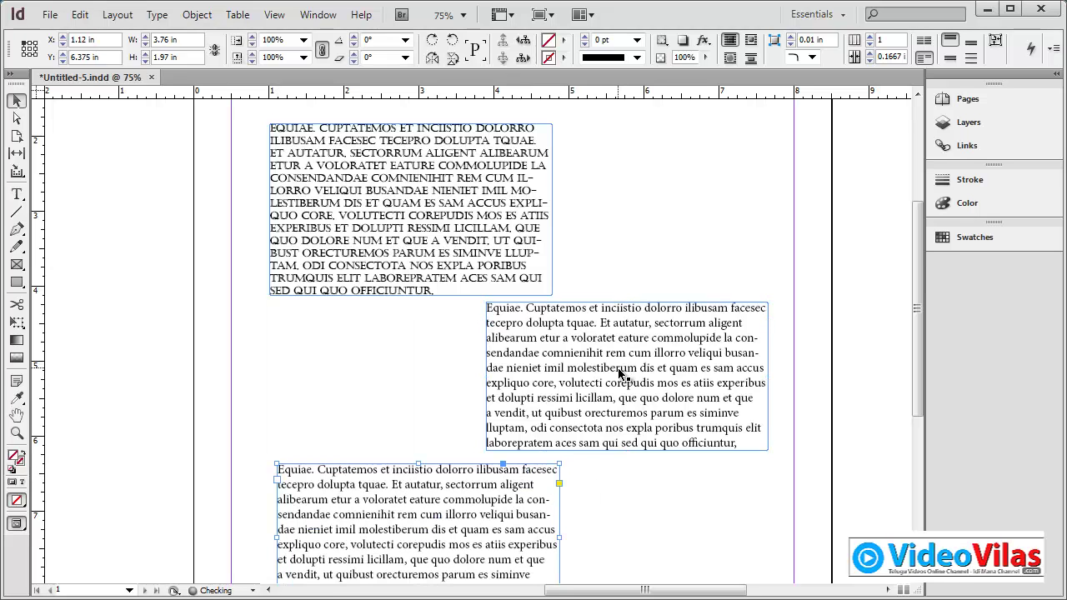
- Select passages in the top and middle text frames to compare their font and size settings, and deselect everything
double_click(440, 238)
drag(435, 227, 462, 252)
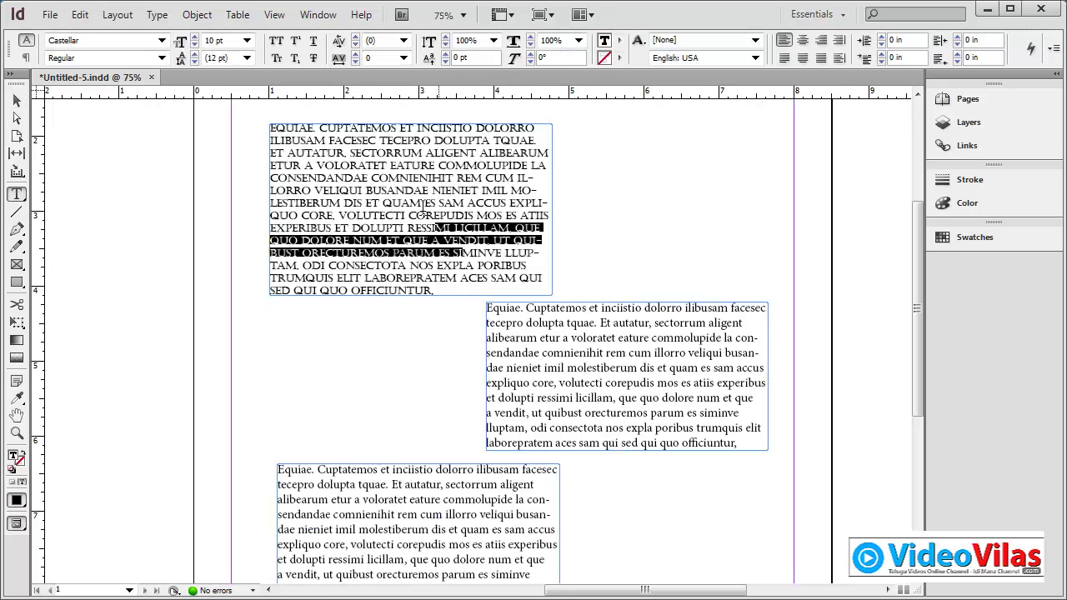
drag(423, 207, 275, 153)
drag(406, 190, 416, 216)
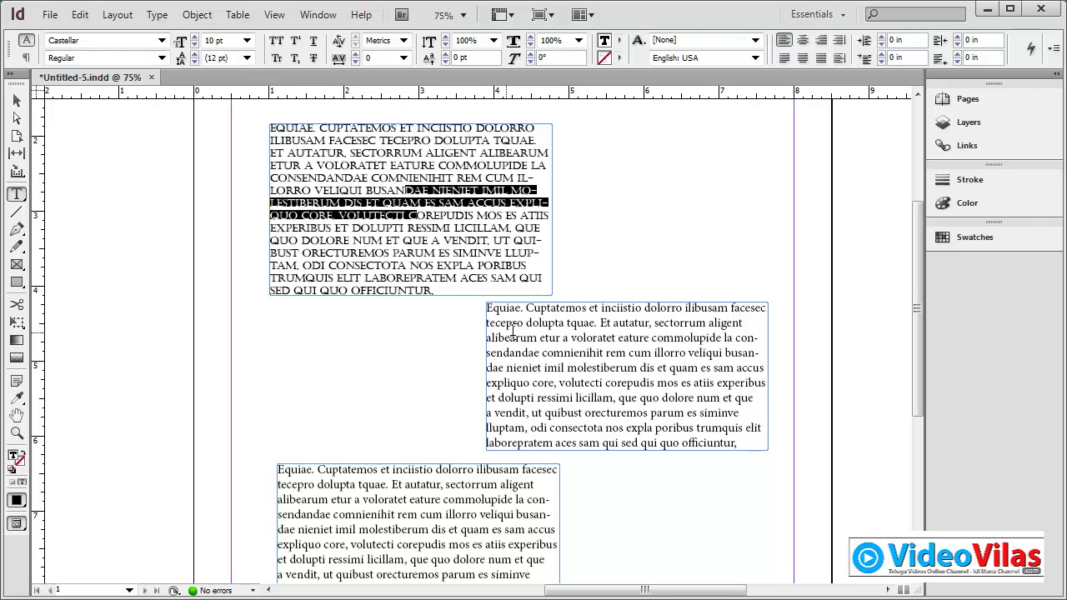
drag(574, 353, 613, 398)
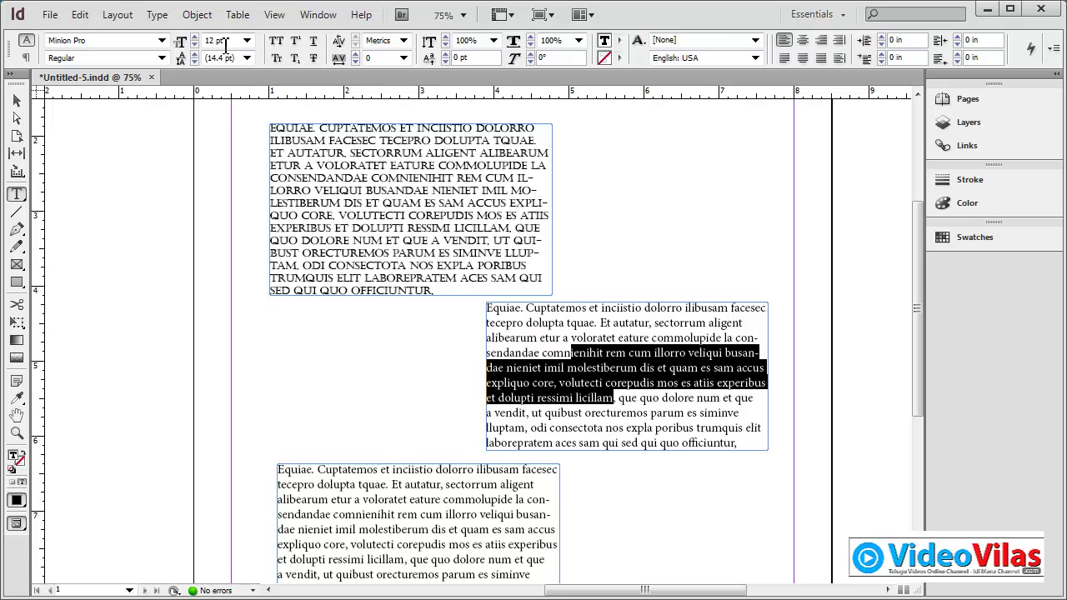
click(18, 102)
click(158, 188)
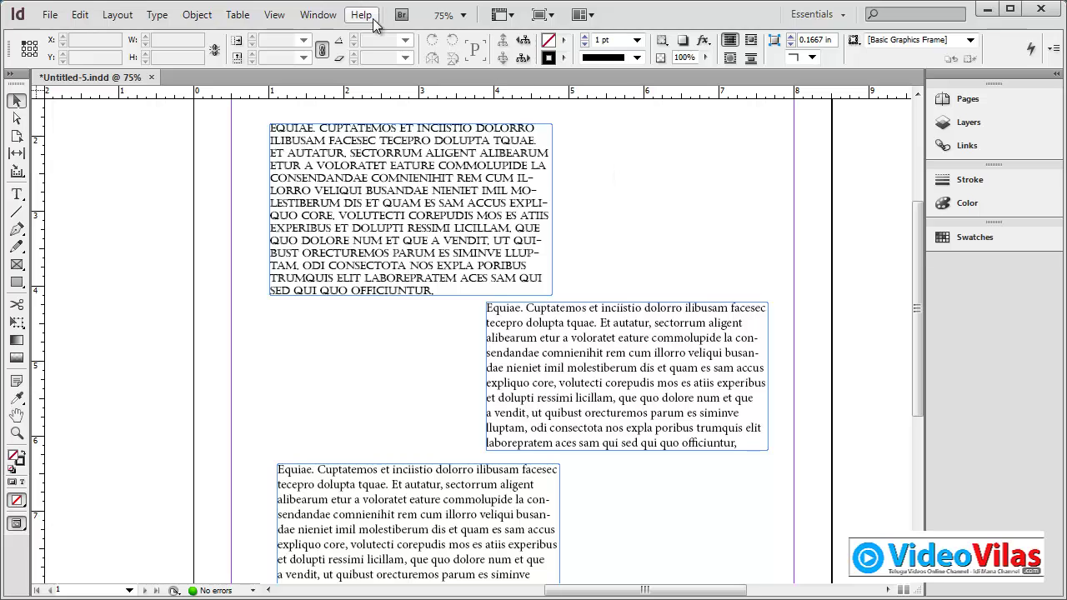
- Show the Paragraph Styles panel and place it in the empty area beside the top text frame
click(321, 17)
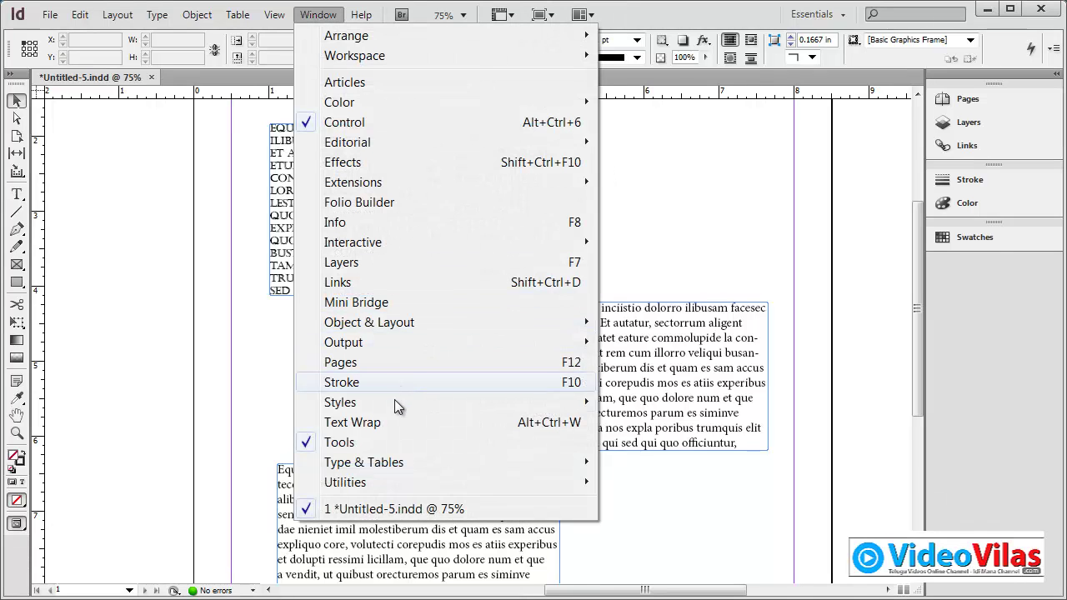
mouse_move(393, 405)
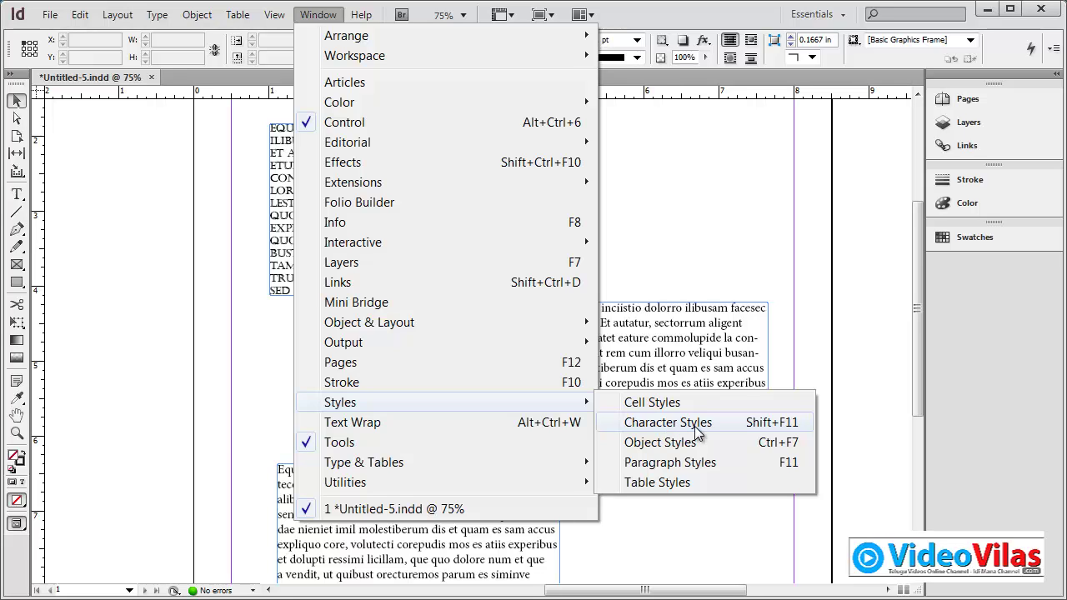
click(640, 465)
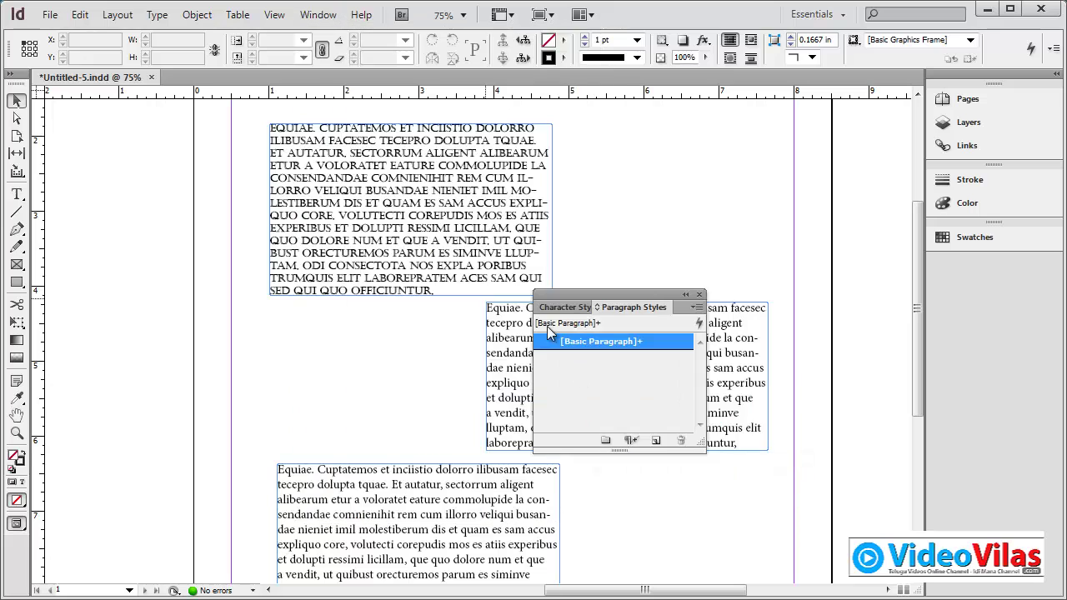
drag(637, 293, 727, 111)
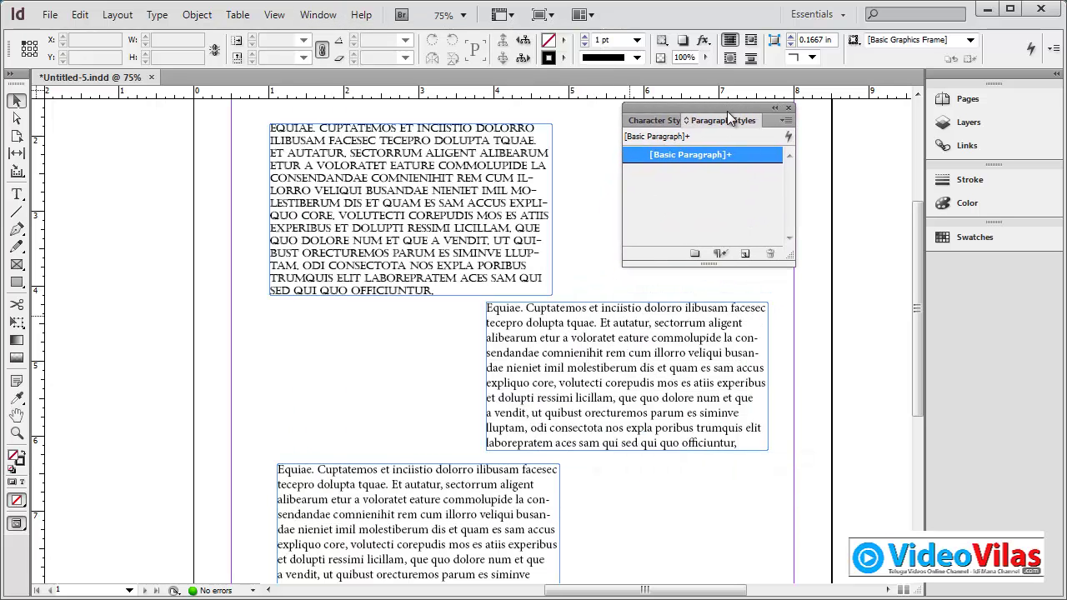
- Try to move the top text frame into the paragraph styles list
click(439, 176)
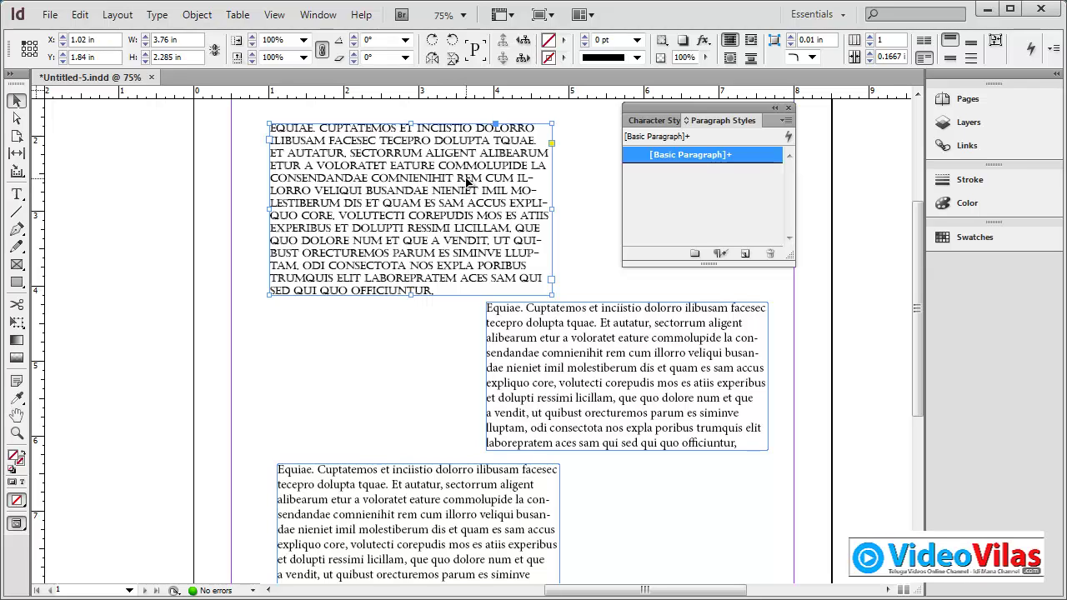
drag(467, 181, 659, 192)
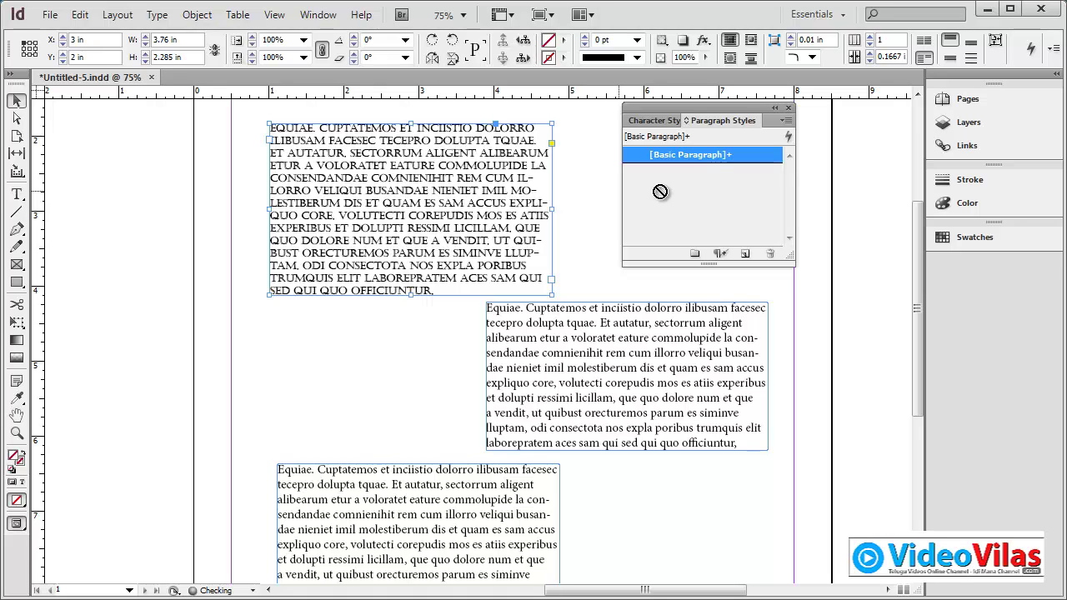
drag(659, 192, 659, 191)
- Create Paragraph Style 1 from the top frame's last word, keeping its Castellar 10 pt formatting and Black character color, and deselect the frame
double_click(434, 185)
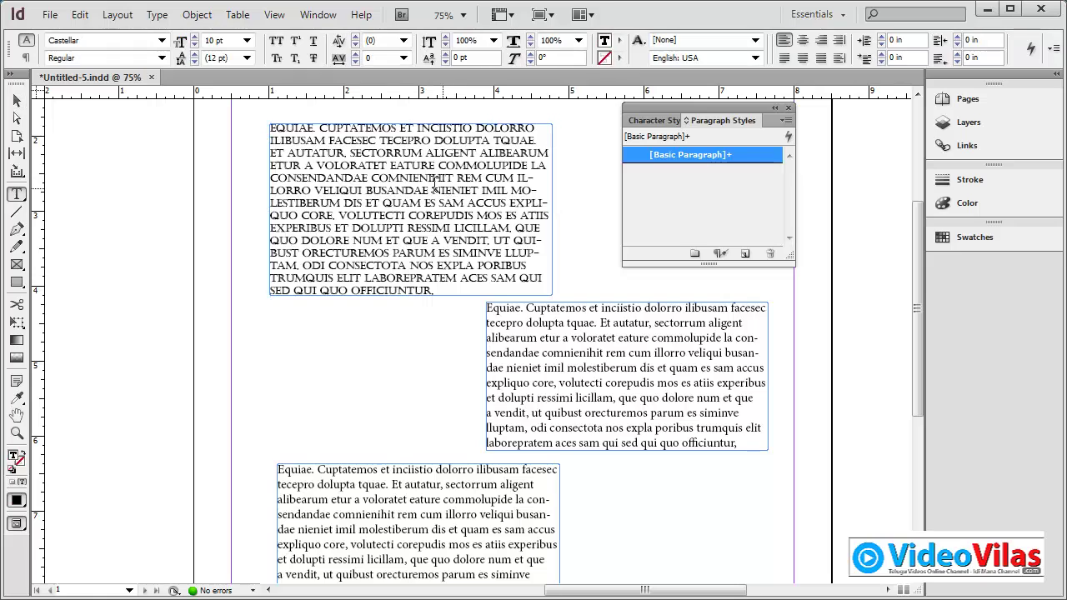
double_click(402, 291)
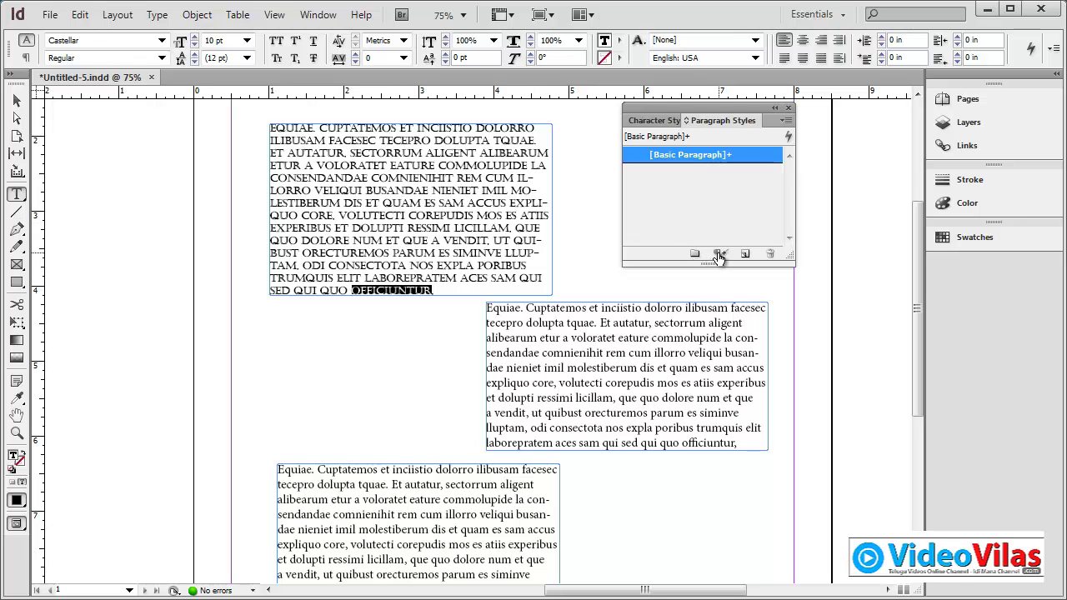
click(786, 121)
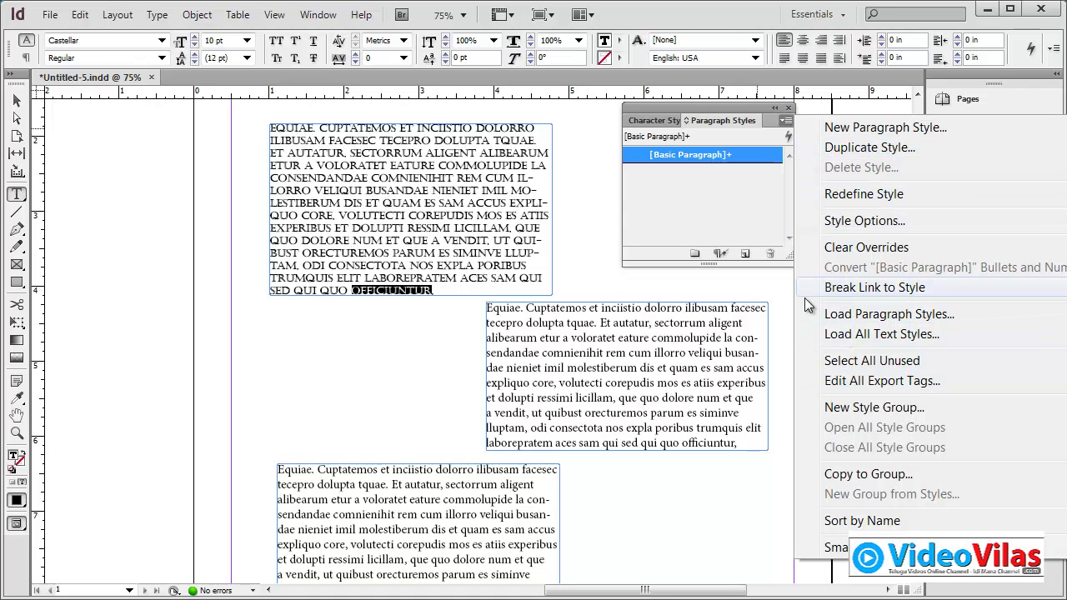
click(832, 128)
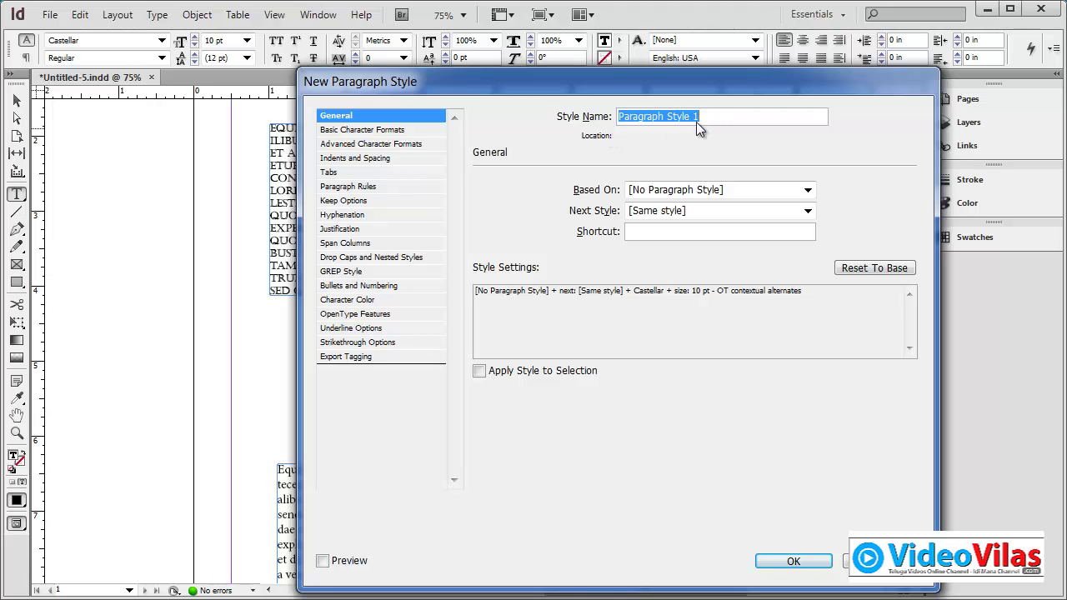
click(345, 130)
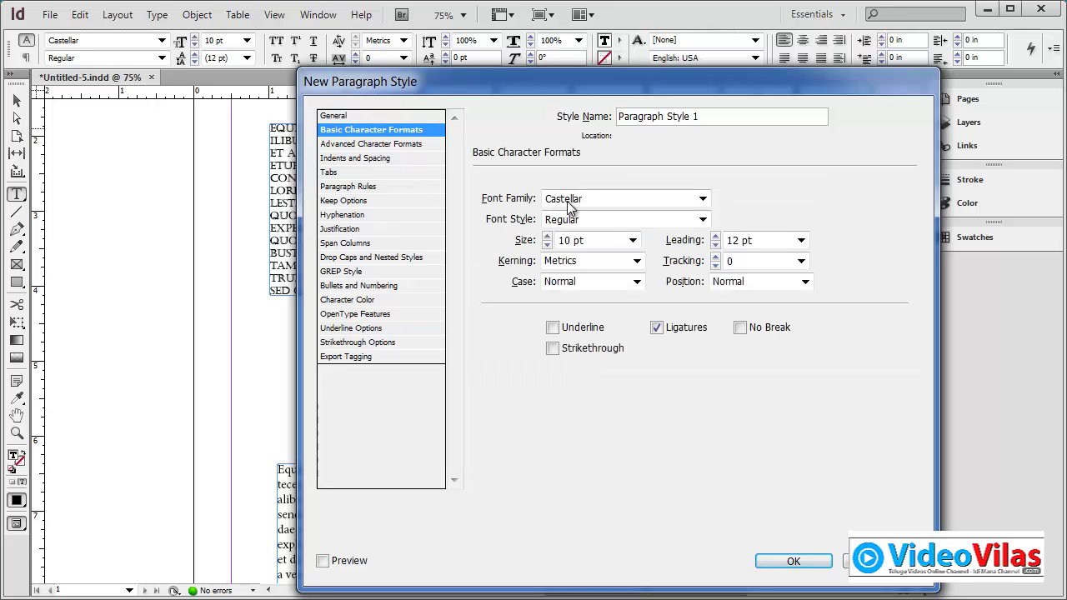
click(353, 300)
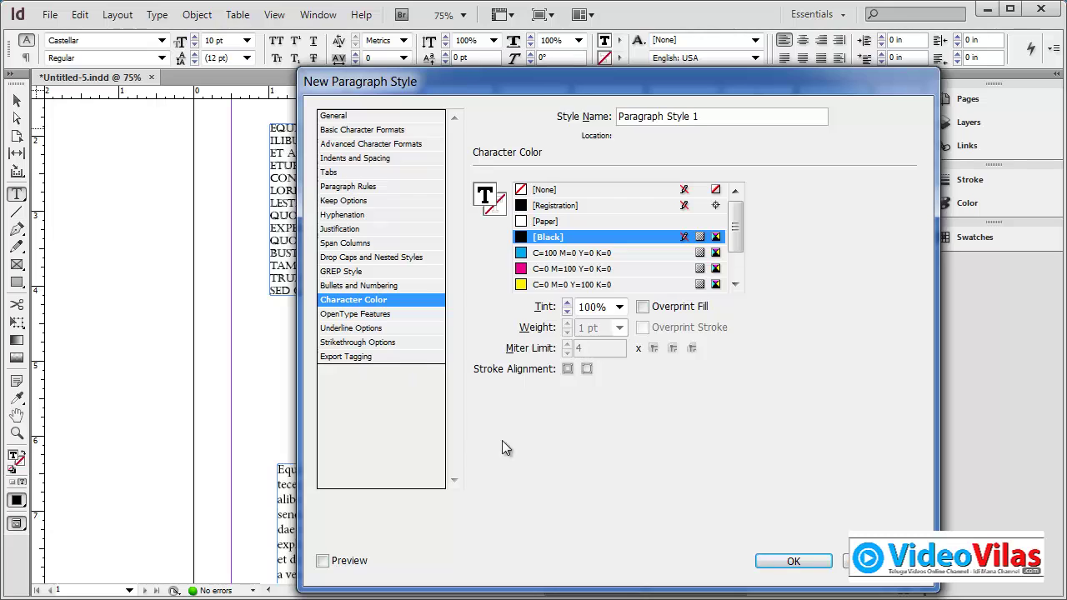
click(790, 561)
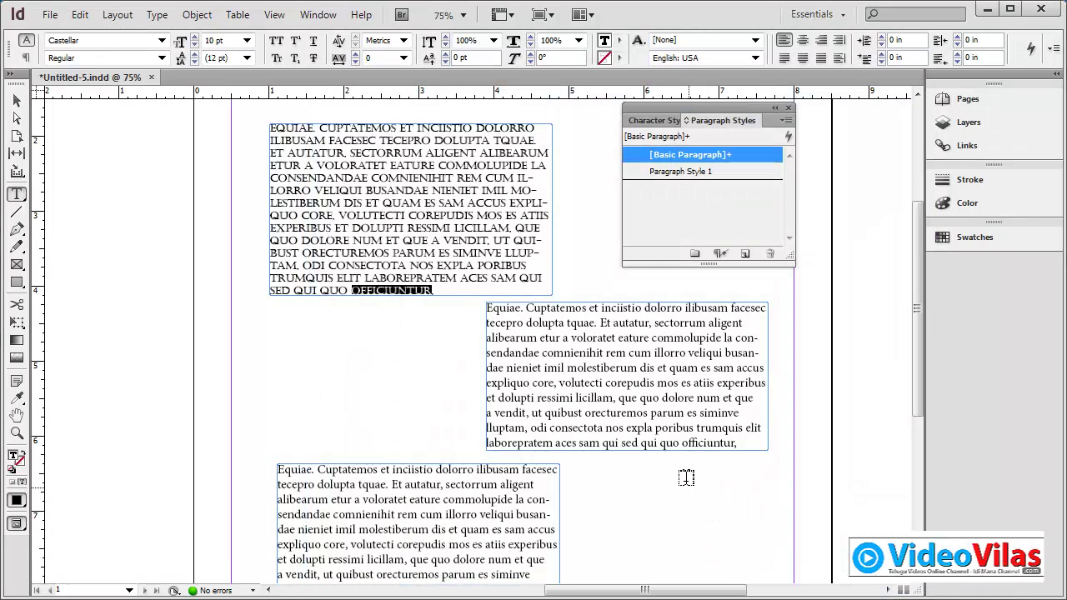
click(16, 100)
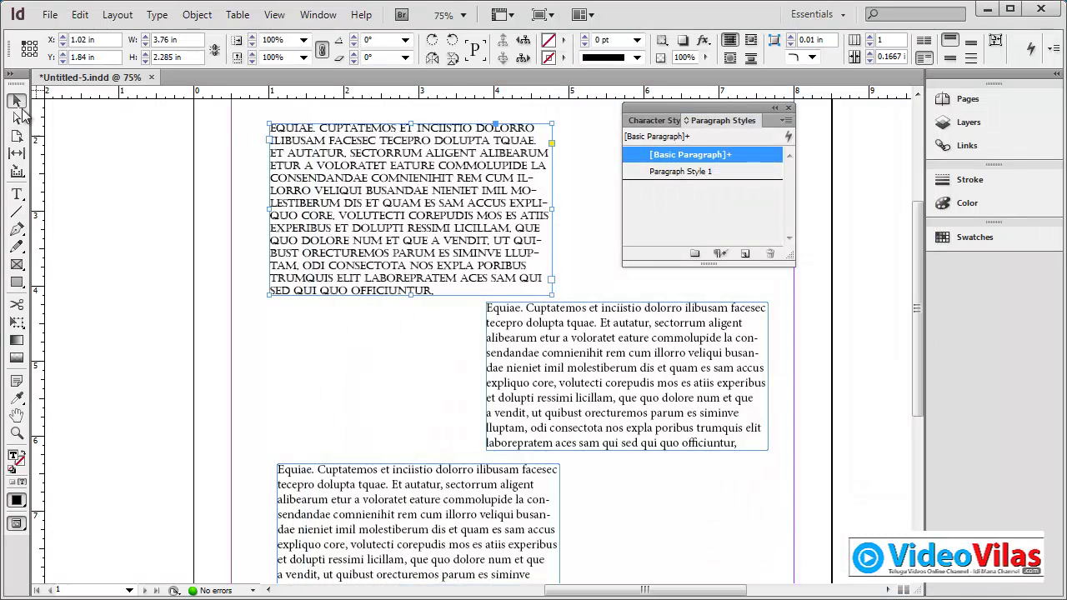
click(348, 373)
- Enlarge the middle text frame to about 3.98 in wide and 2.22 in high and keep it selected
scroll(462, 417, right, 3)
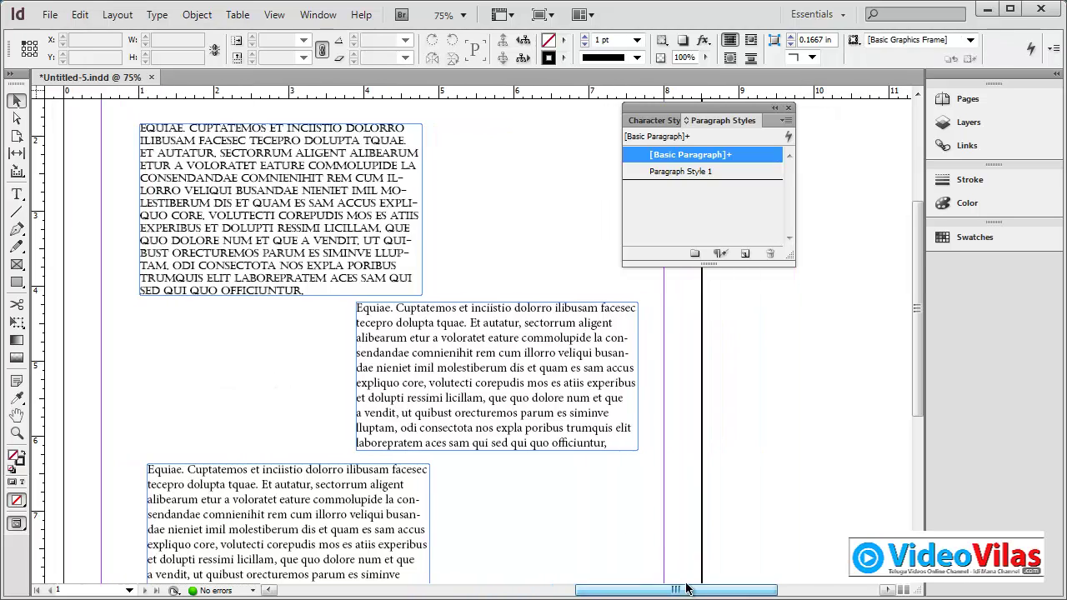
click(500, 337)
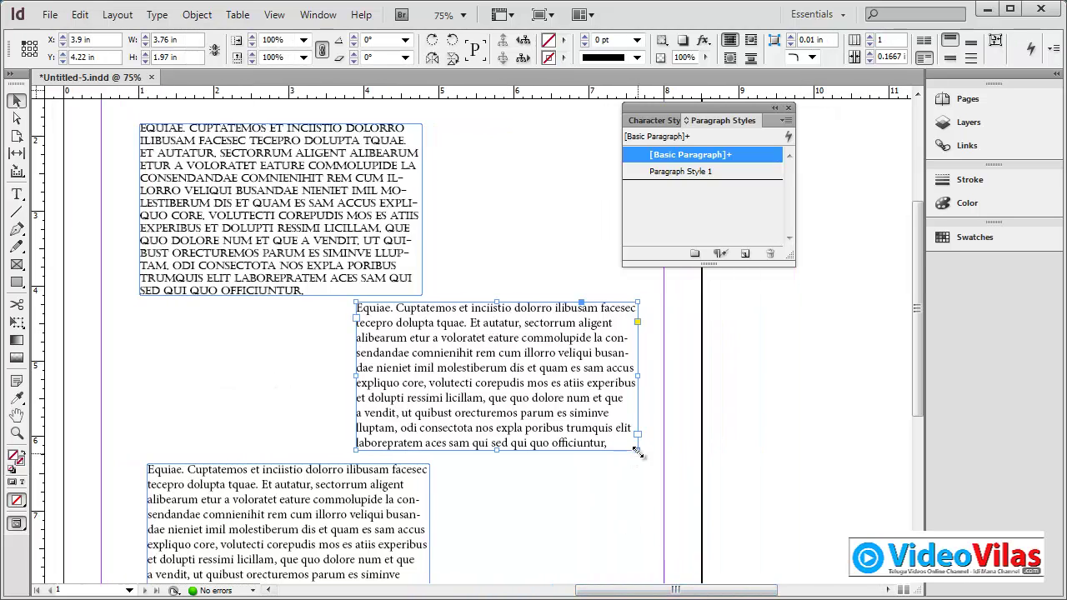
drag(639, 448, 655, 472)
double_click(572, 397)
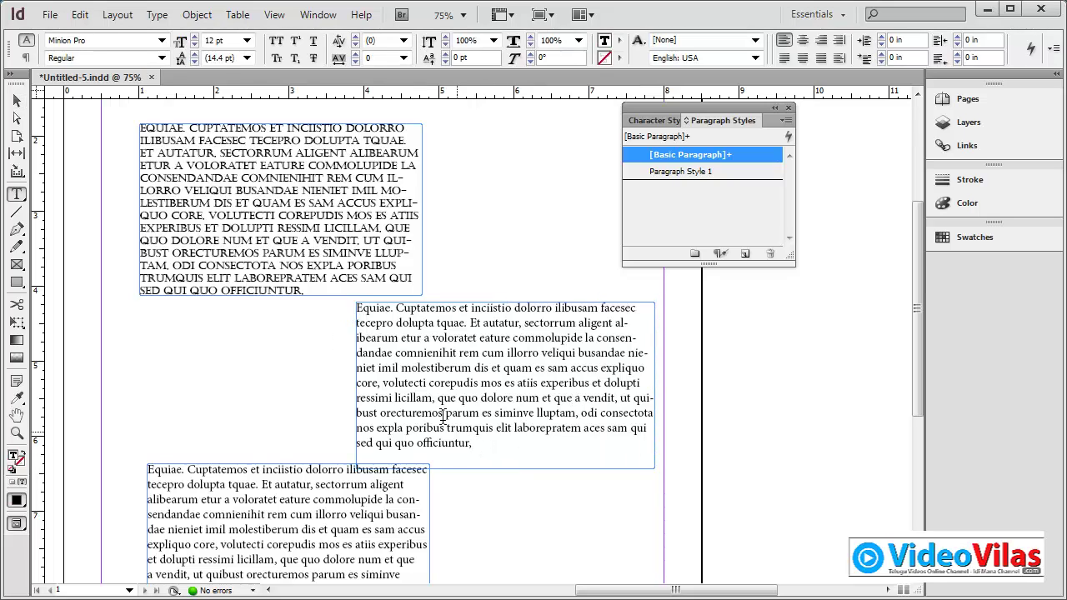
click(18, 101)
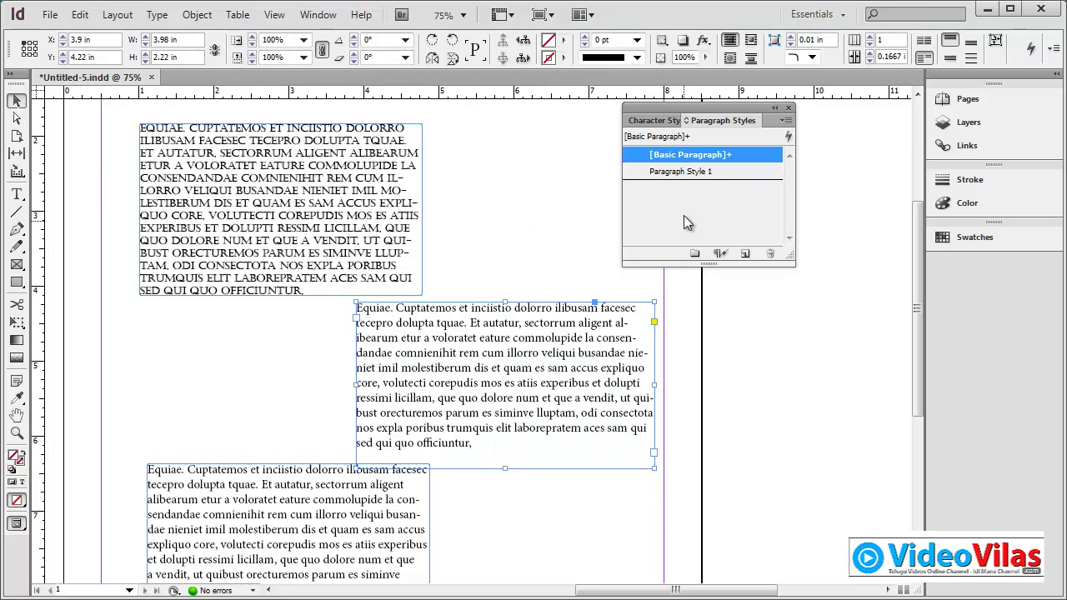
- Apply Paragraph Style 1 to the middle text frame and extend it upward to about 2.46 in high
click(675, 172)
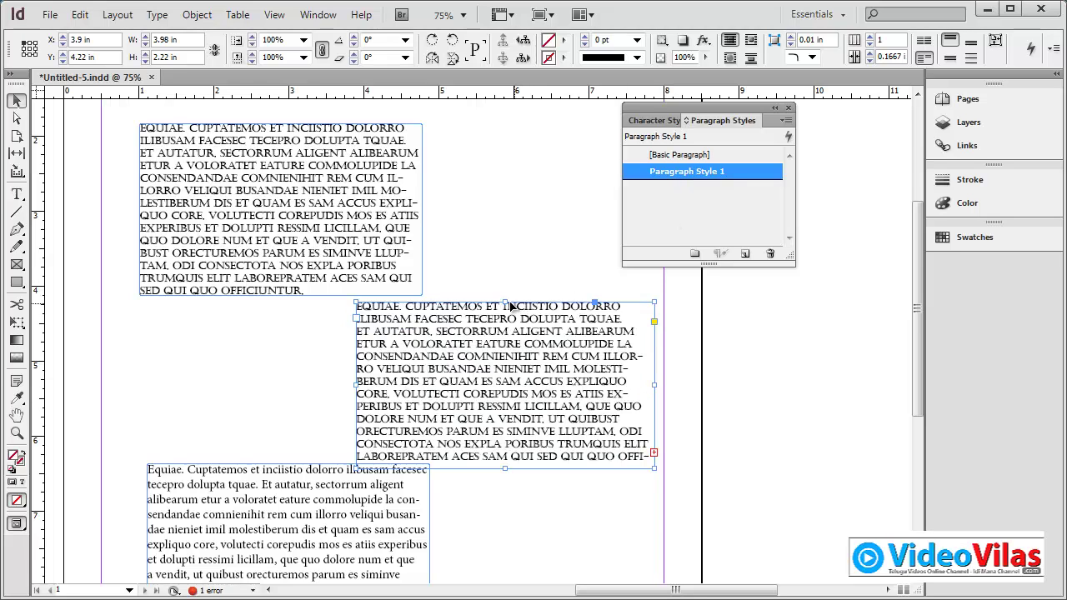
drag(504, 301, 504, 285)
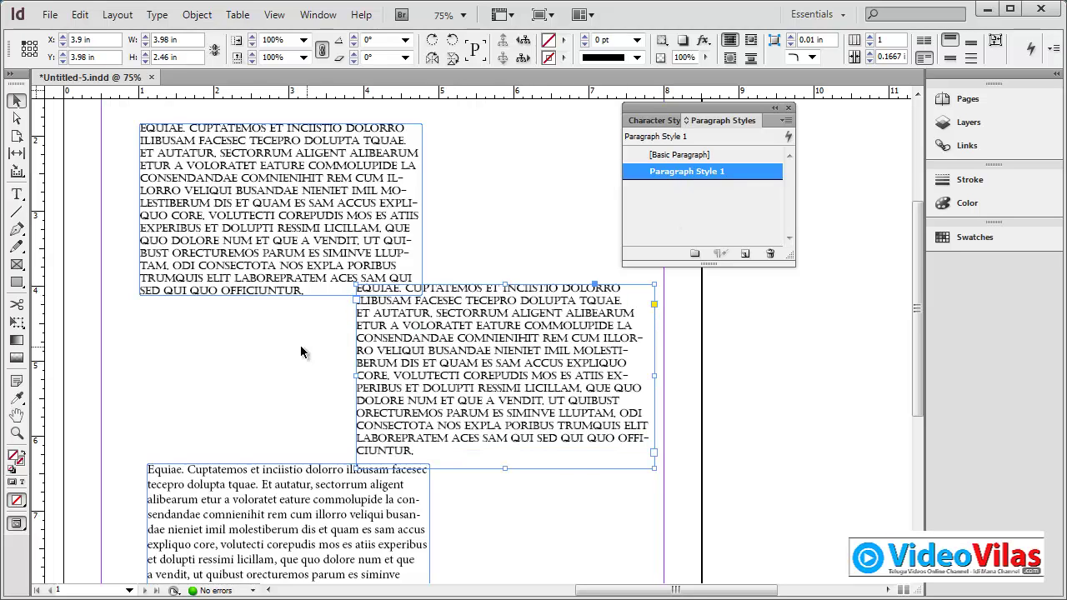
click(346, 309)
- Shift the top frame up and left, make it wider and shorter, and move the middle frame to about X 3.92 in, Y 3.82 in
drag(327, 242, 311, 231)
drag(405, 284, 457, 264)
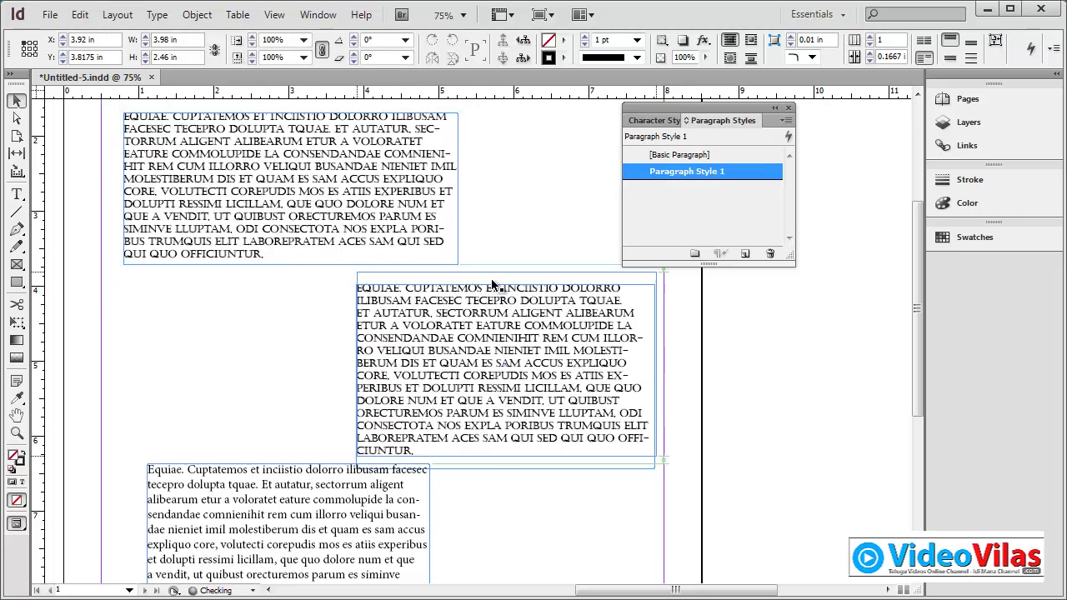
drag(415, 352, 416, 339)
- Enlarge the bottom text frame to about 4.06 by 2.505 in, apply Paragraph Style 1 to it, and deselect it
scroll(400, 505, down, 3)
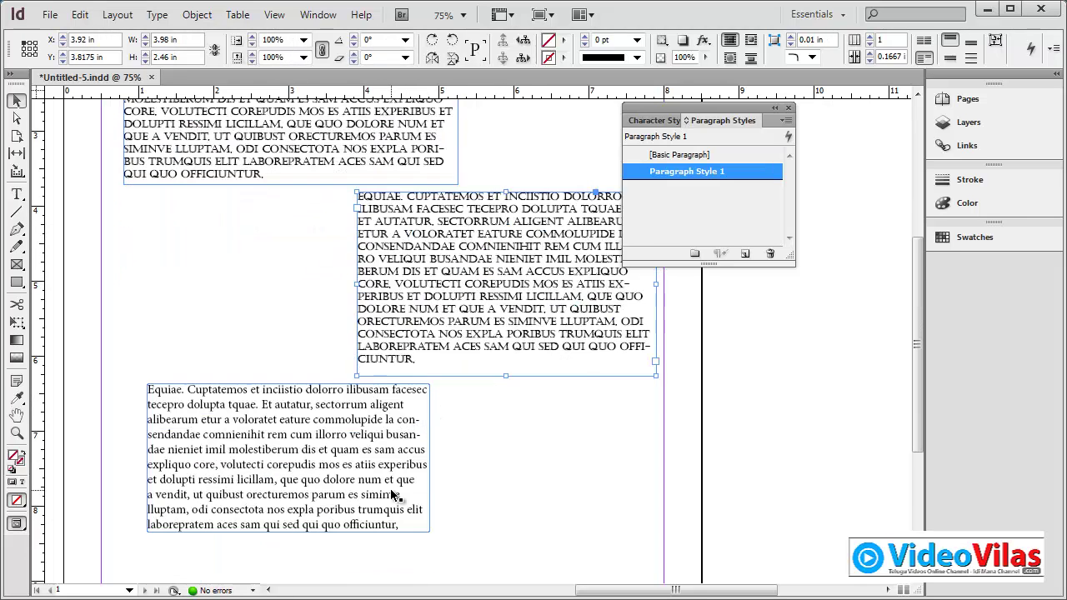
click(389, 481)
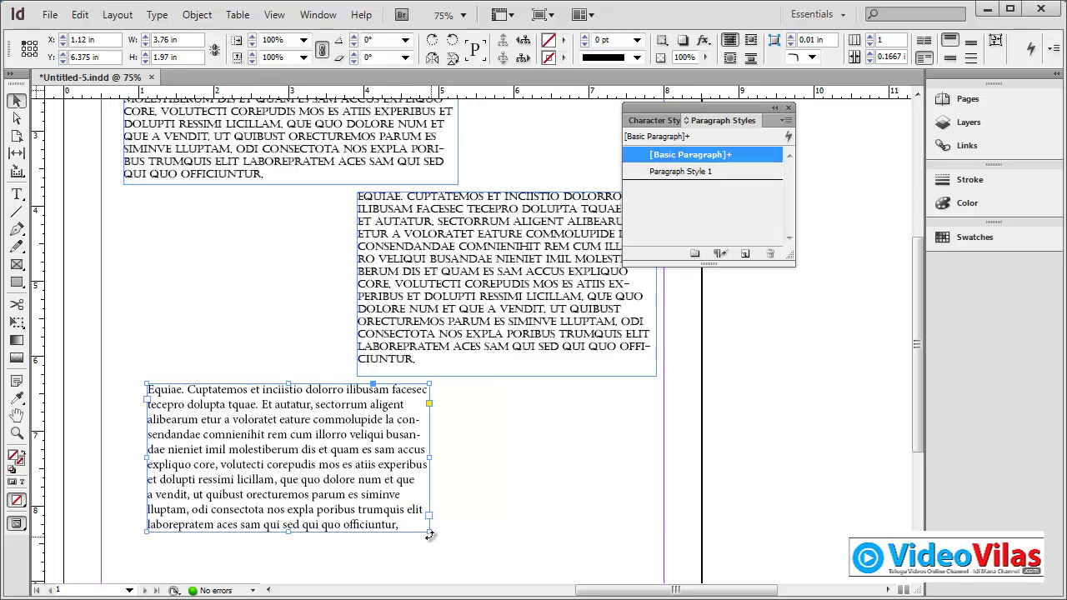
drag(429, 534, 451, 574)
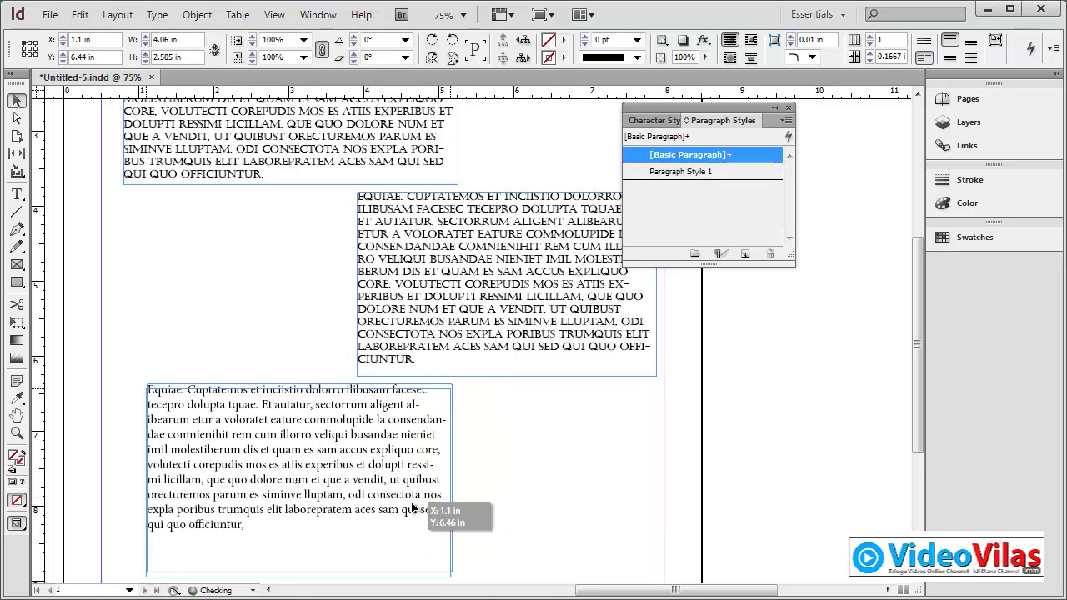
drag(412, 507, 411, 509)
click(703, 173)
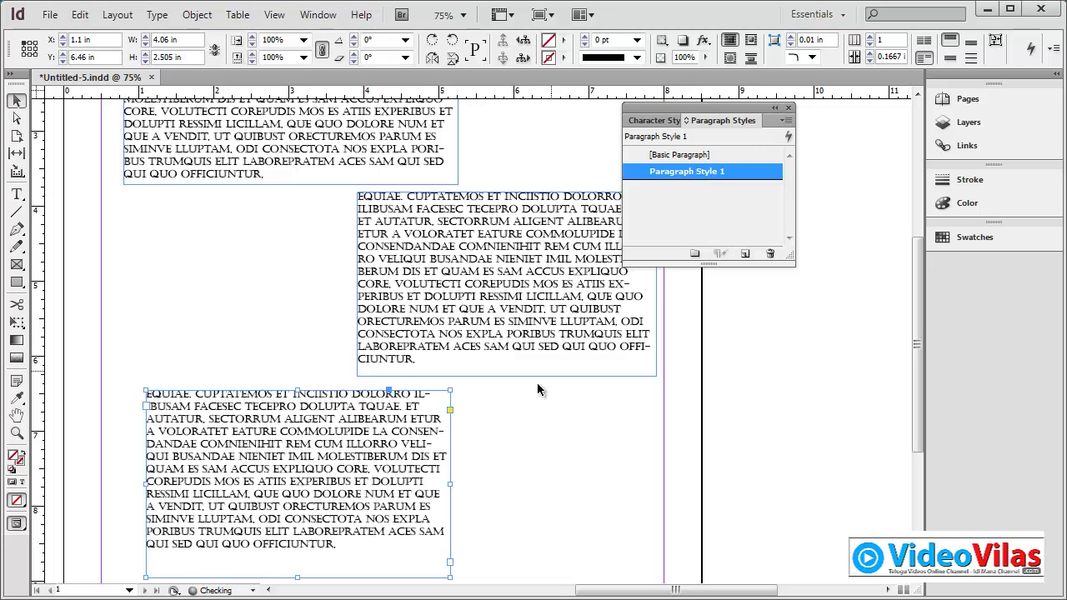
click(489, 443)
scroll(393, 353, up, 1)
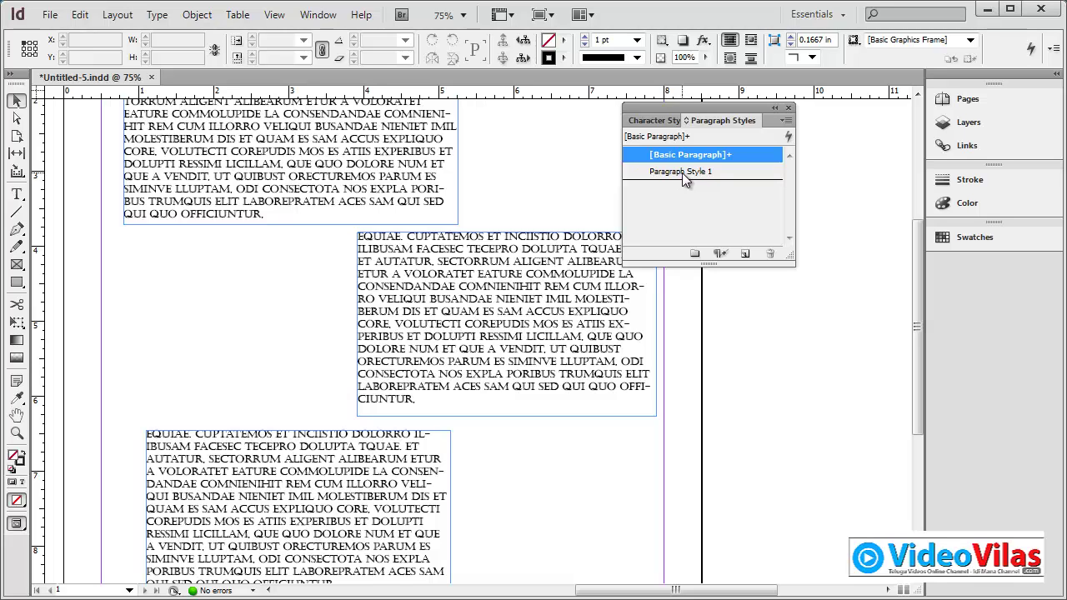
double_click(386, 157)
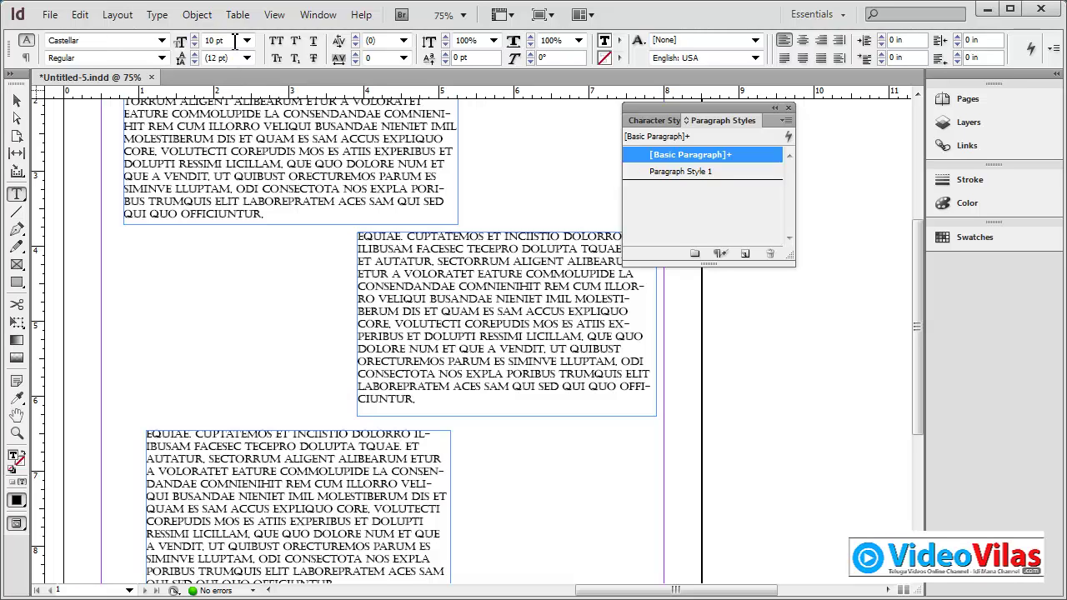
click(17, 101)
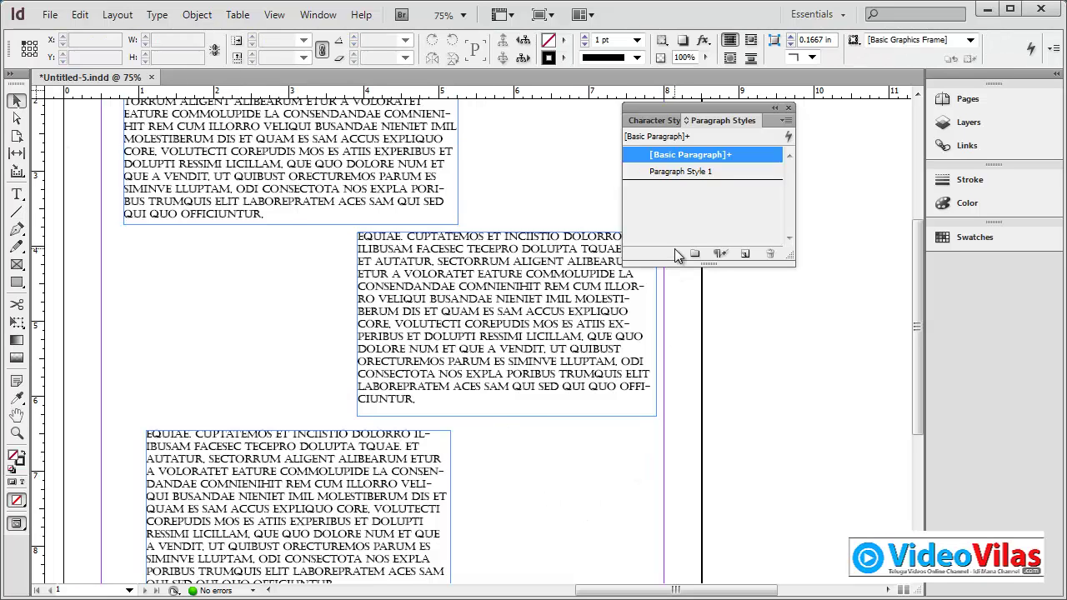
click(679, 172)
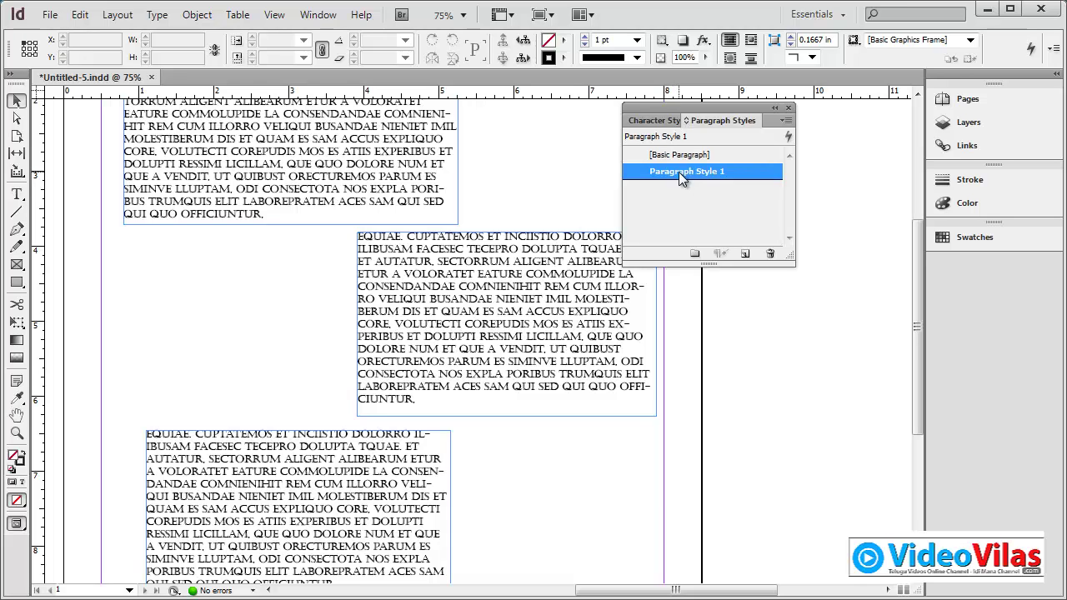
click(679, 171)
double_click(742, 171)
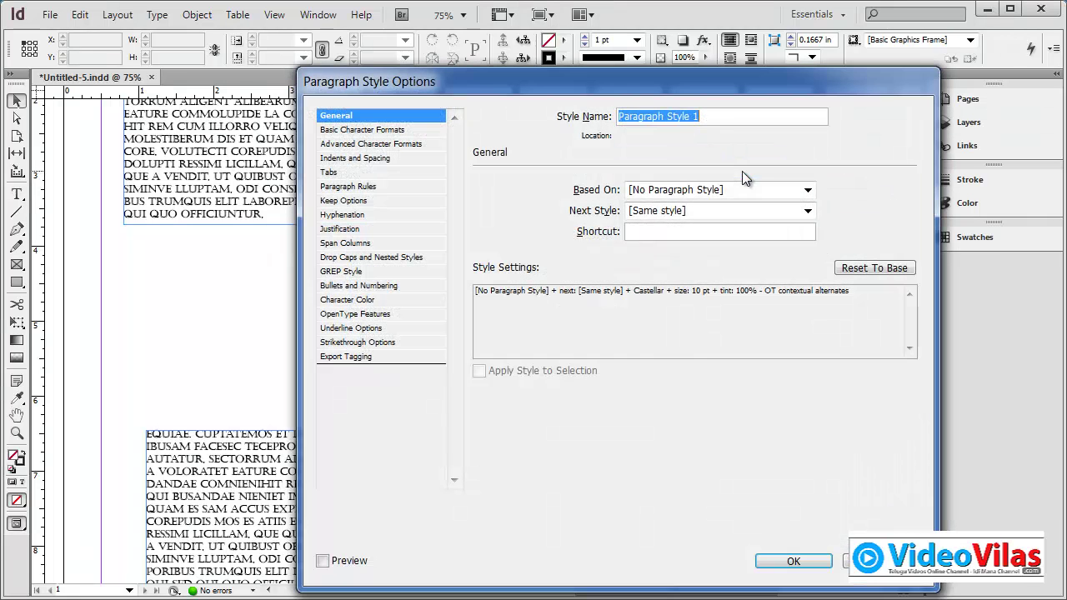
drag(682, 89, 773, 231)
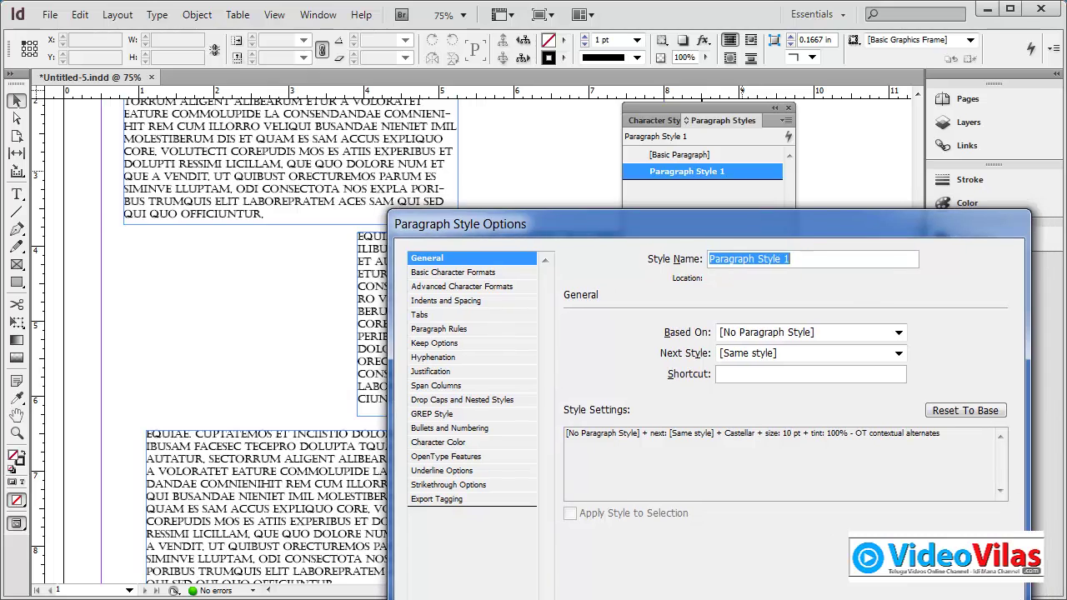
key(Return)
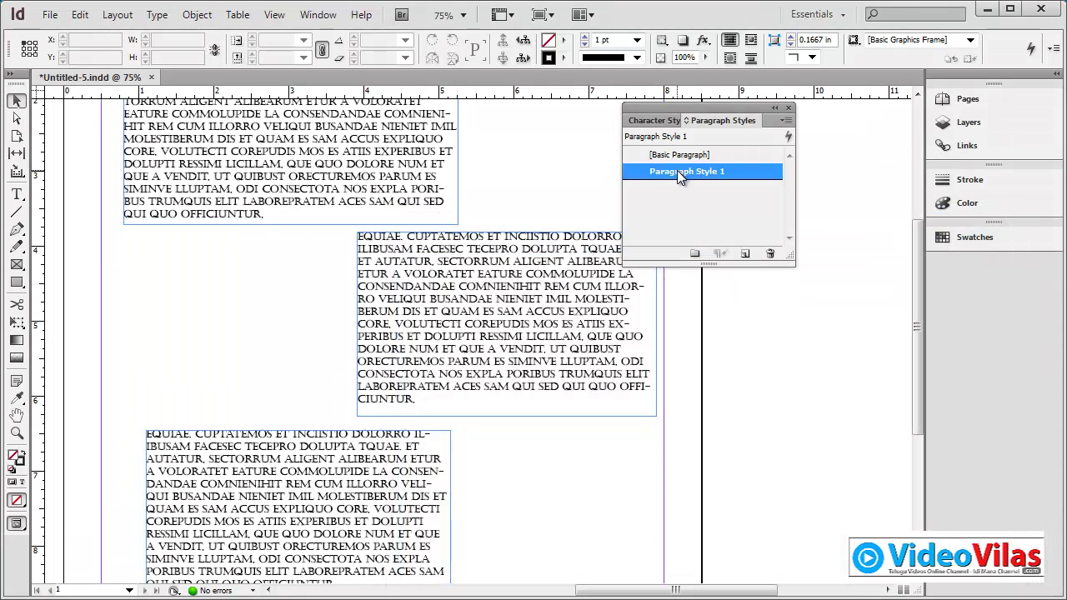
double_click(677, 170)
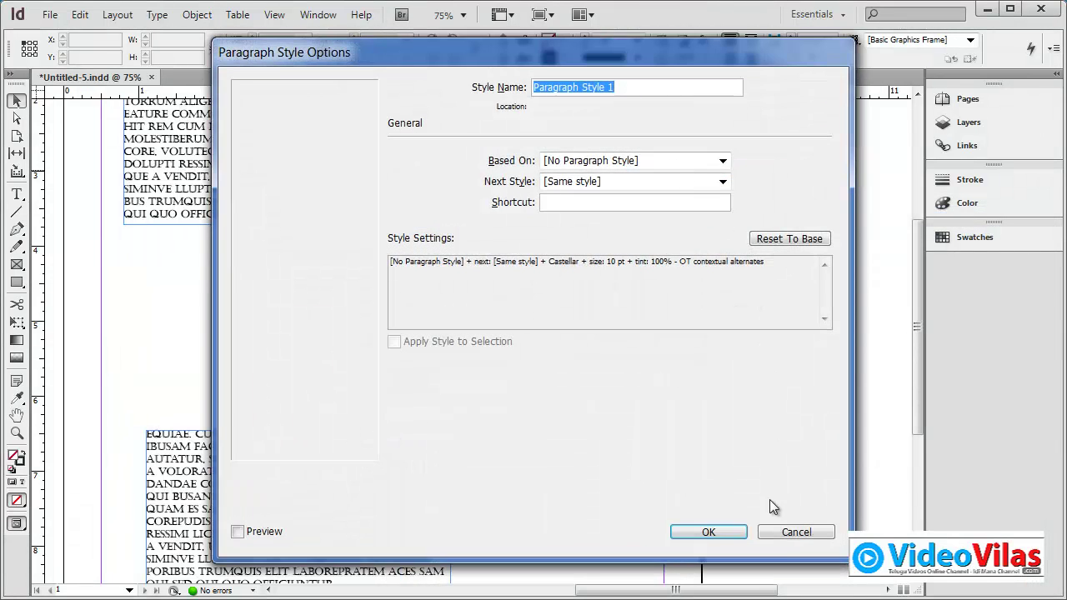
key(Escape)
click(667, 173)
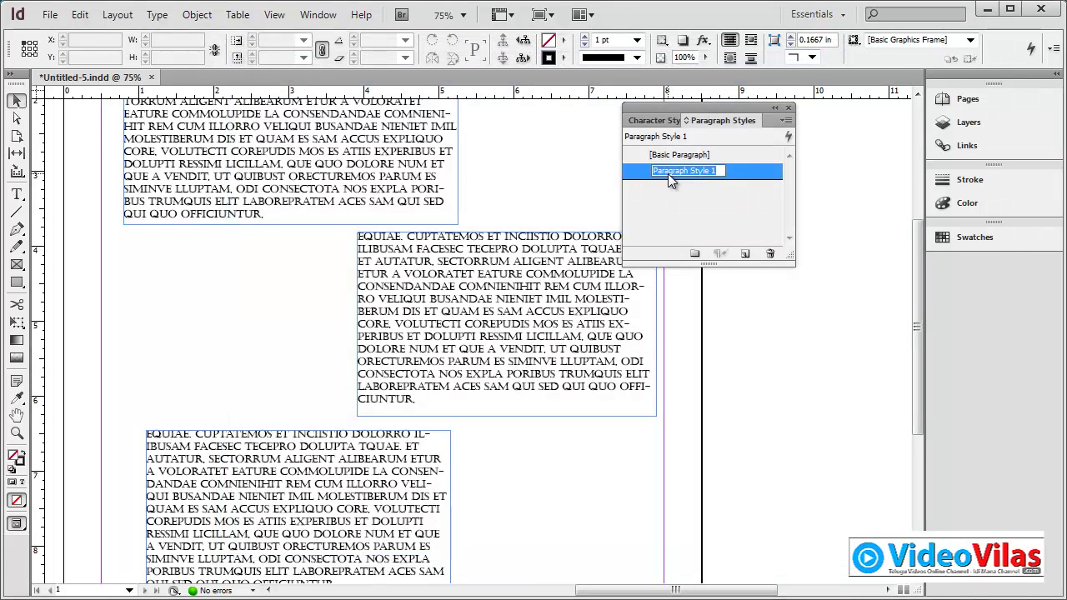
click(642, 169)
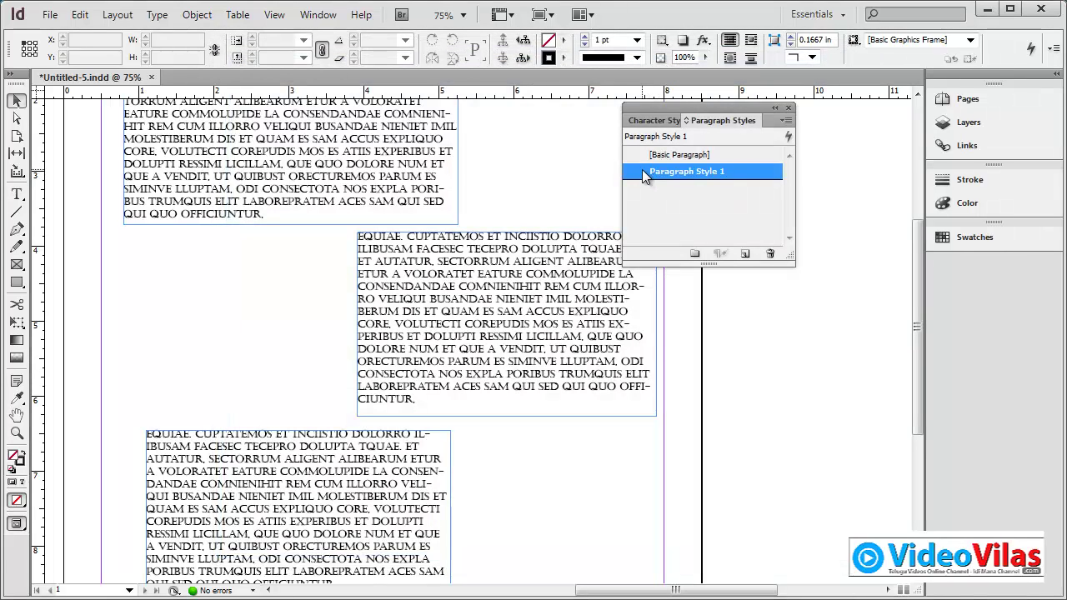
click(698, 171)
double_click(730, 170)
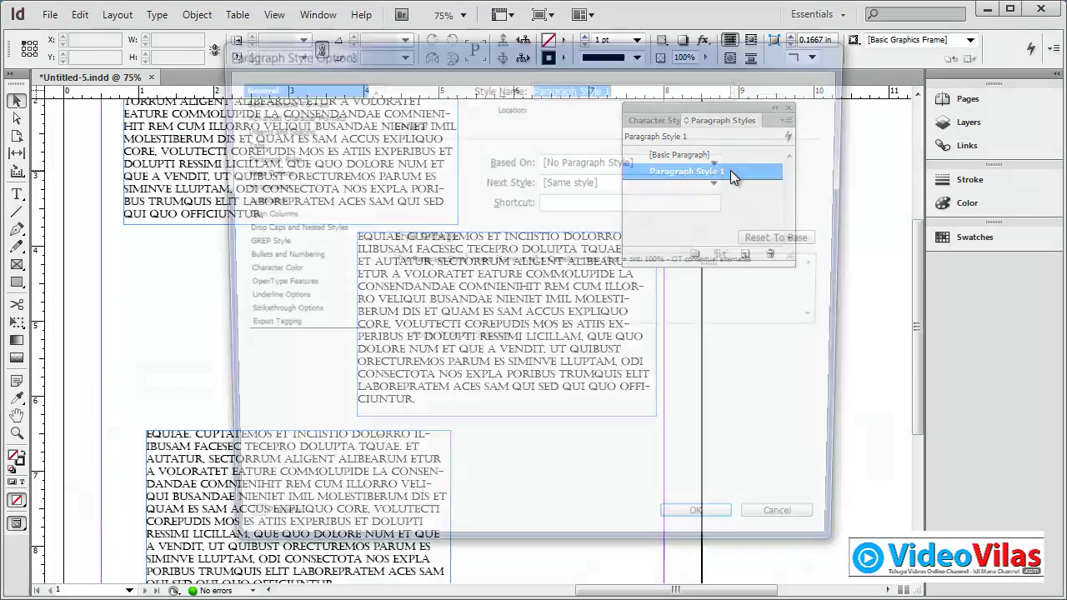
click(777, 533)
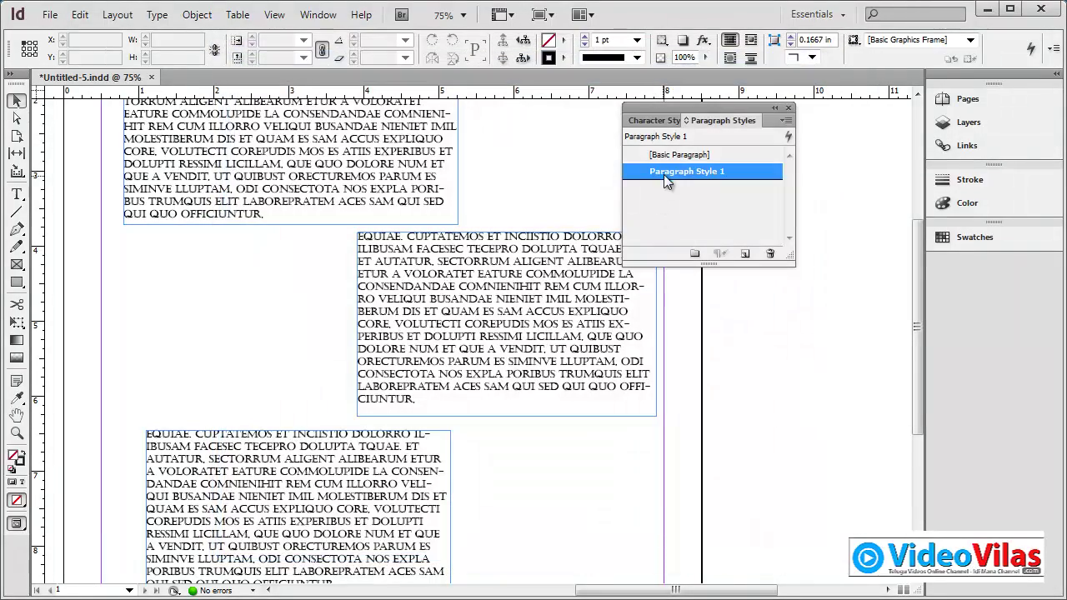
double_click(664, 170)
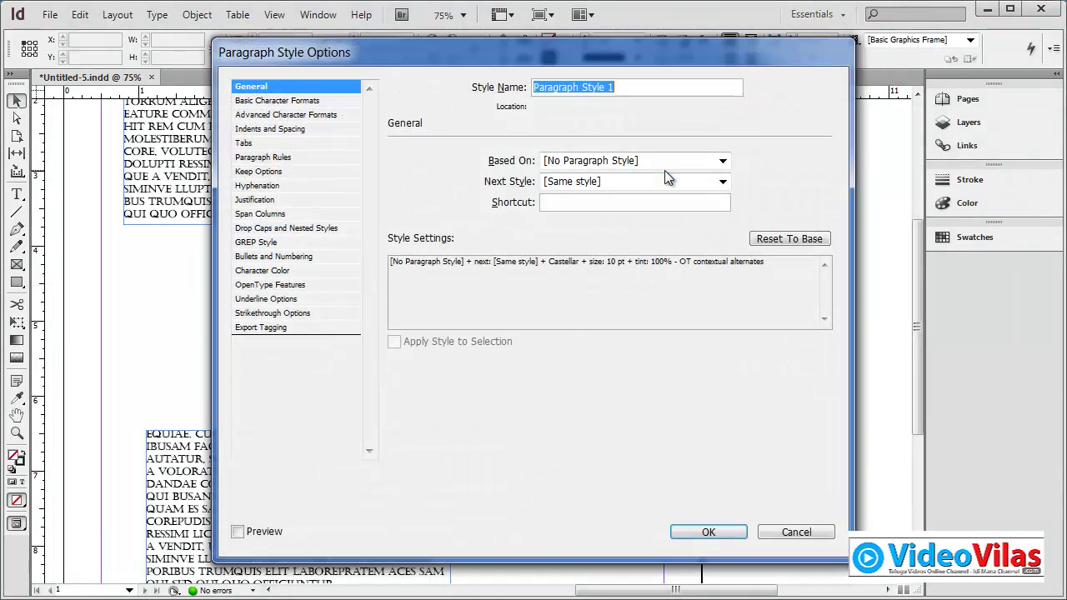
click(775, 534)
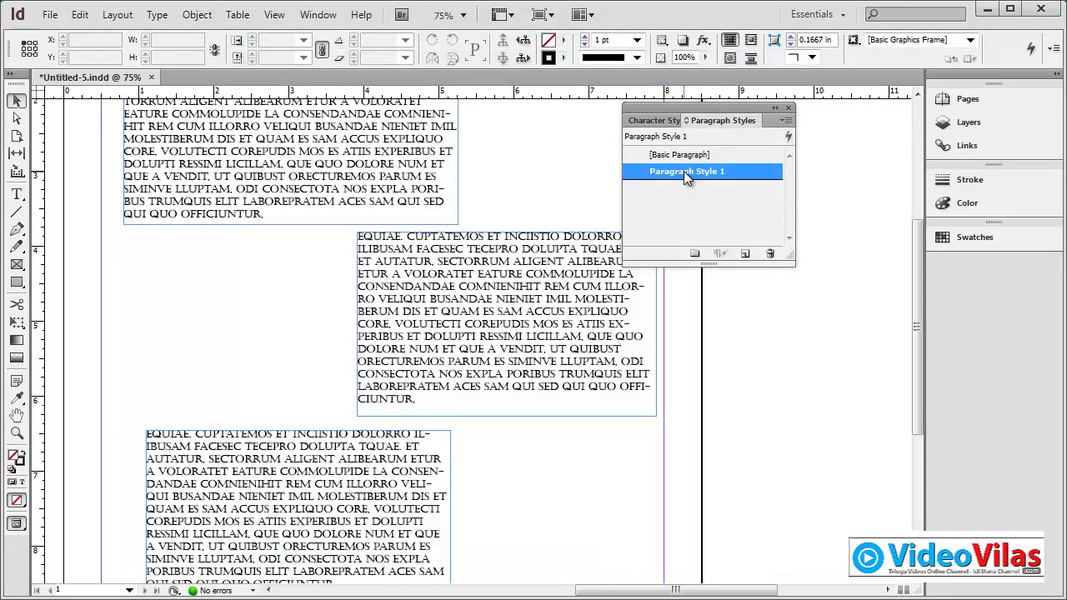
- Edit Paragraph Style 1 to use the Georgia font family and turn on the live preview of the changes
click(688, 171)
click(734, 171)
double_click(740, 173)
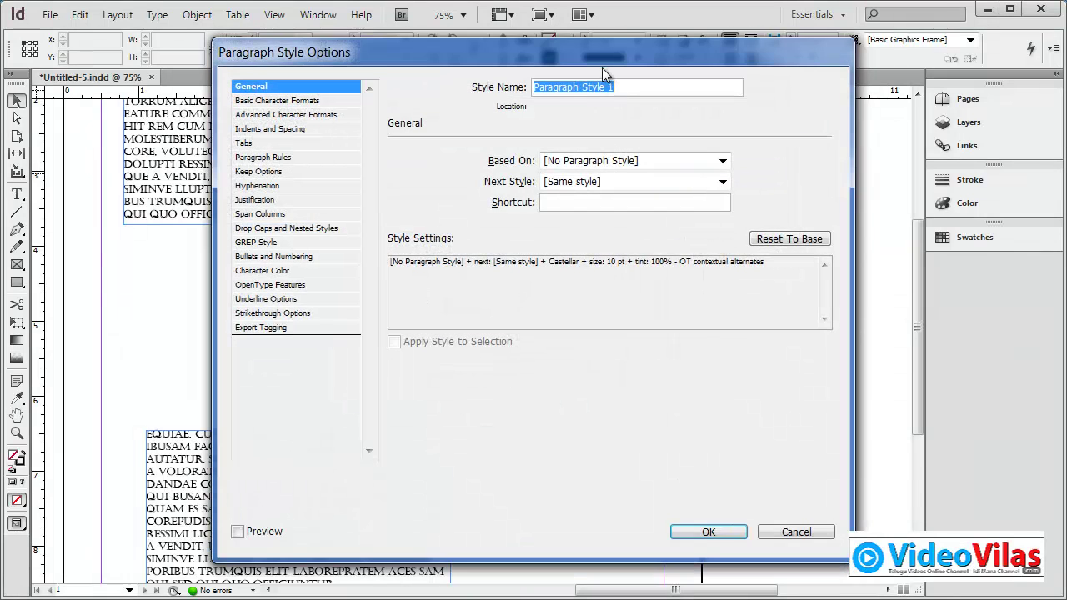
drag(601, 67, 918, 104)
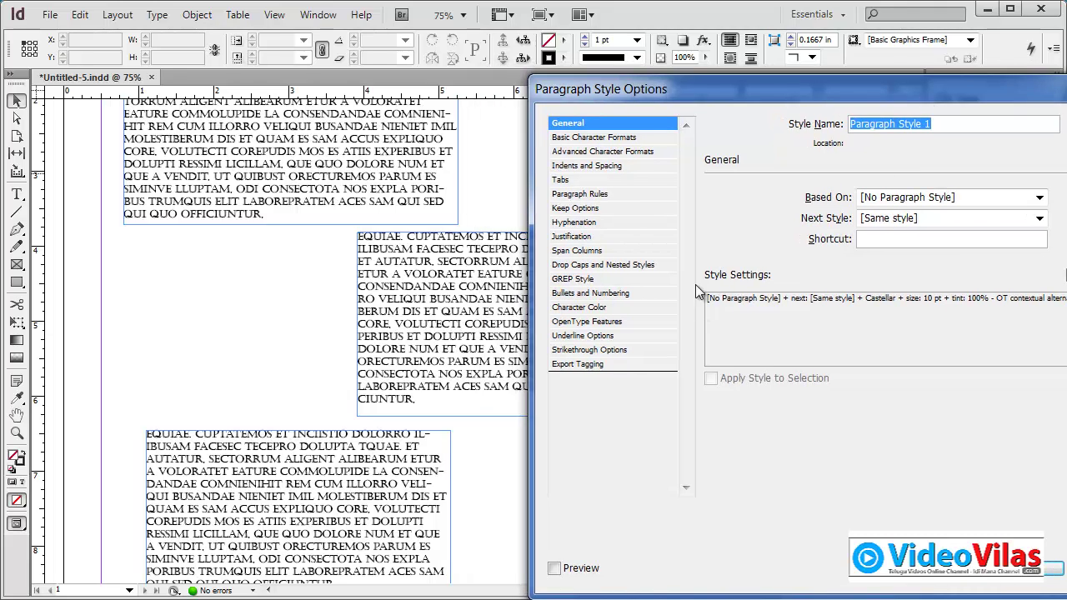
click(583, 138)
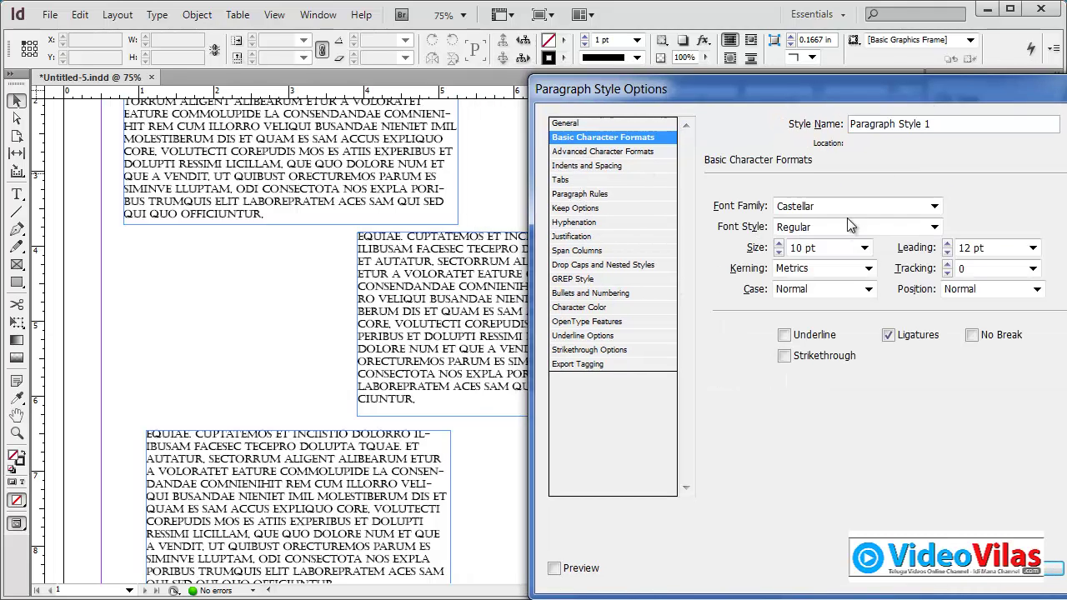
click(934, 206)
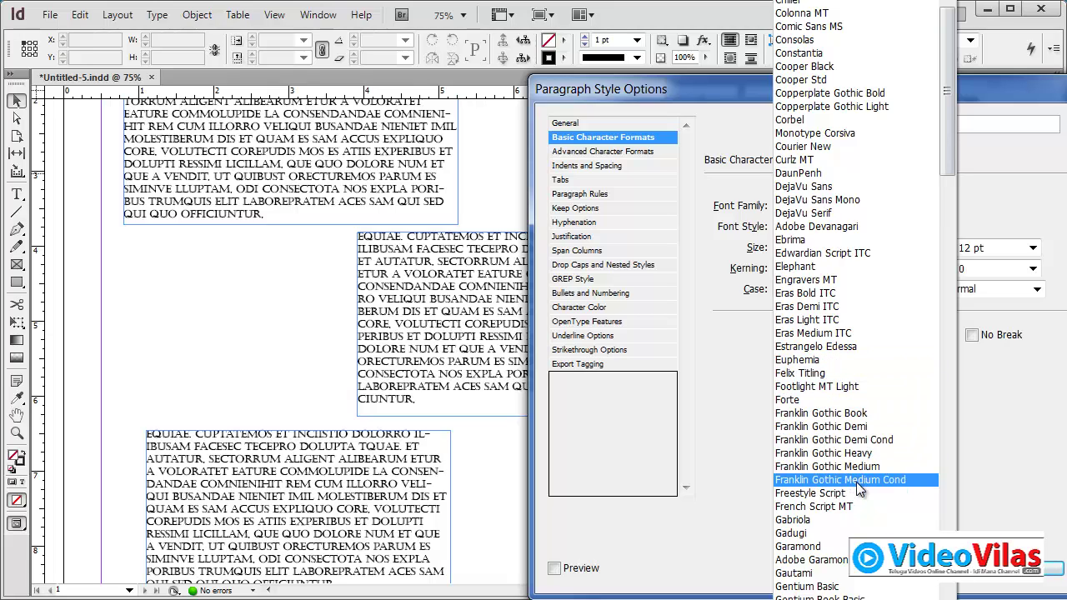
key(Escape)
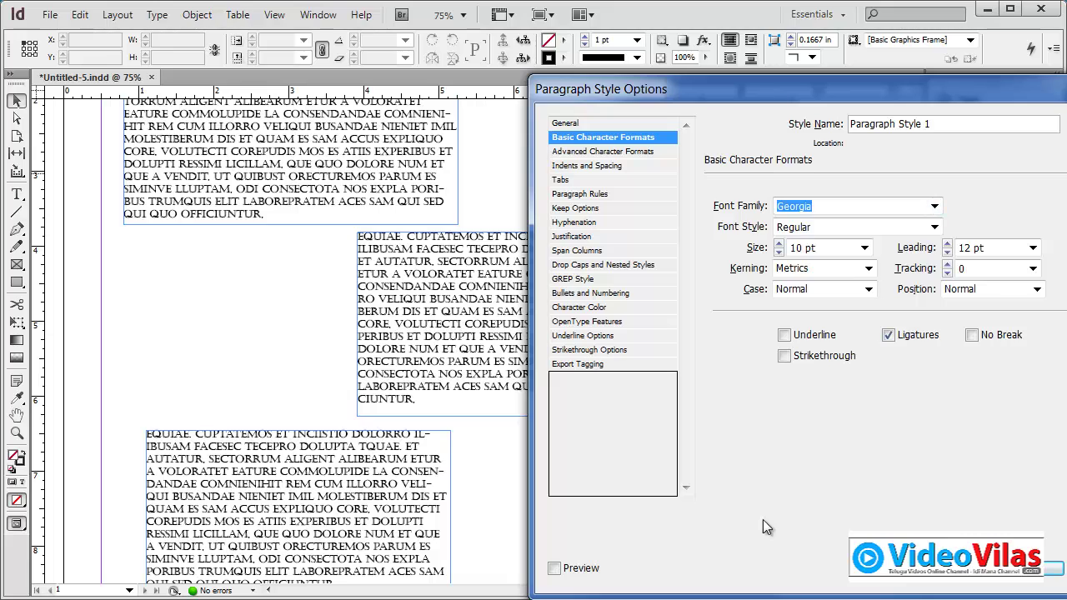
click(581, 570)
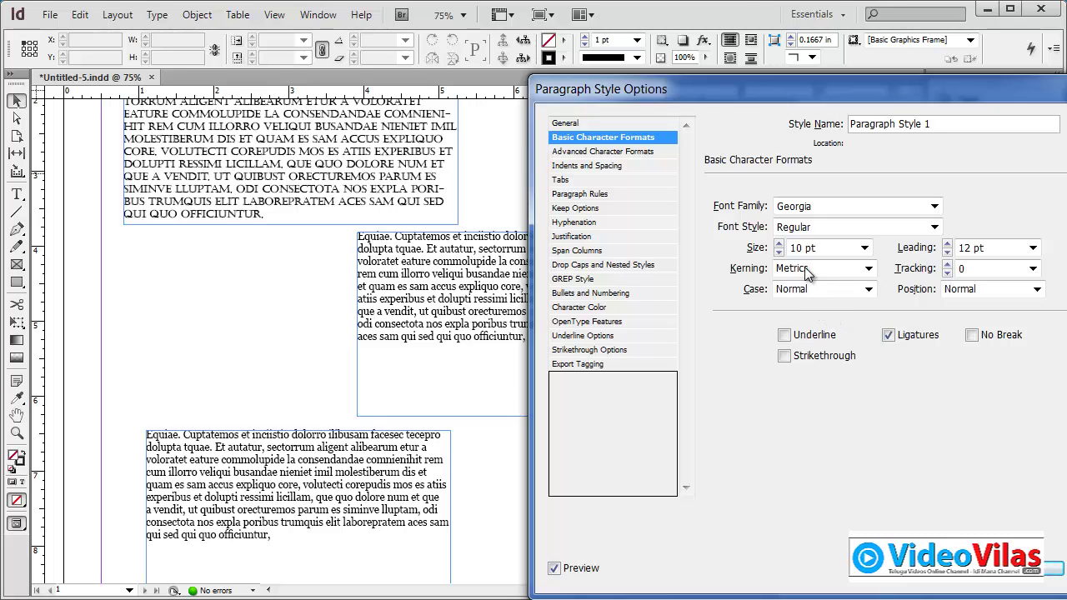
- Set Paragraph Style 1 to size 9 pt and character color C=100 M=0 Y=0 K=0, and save the style
click(867, 248)
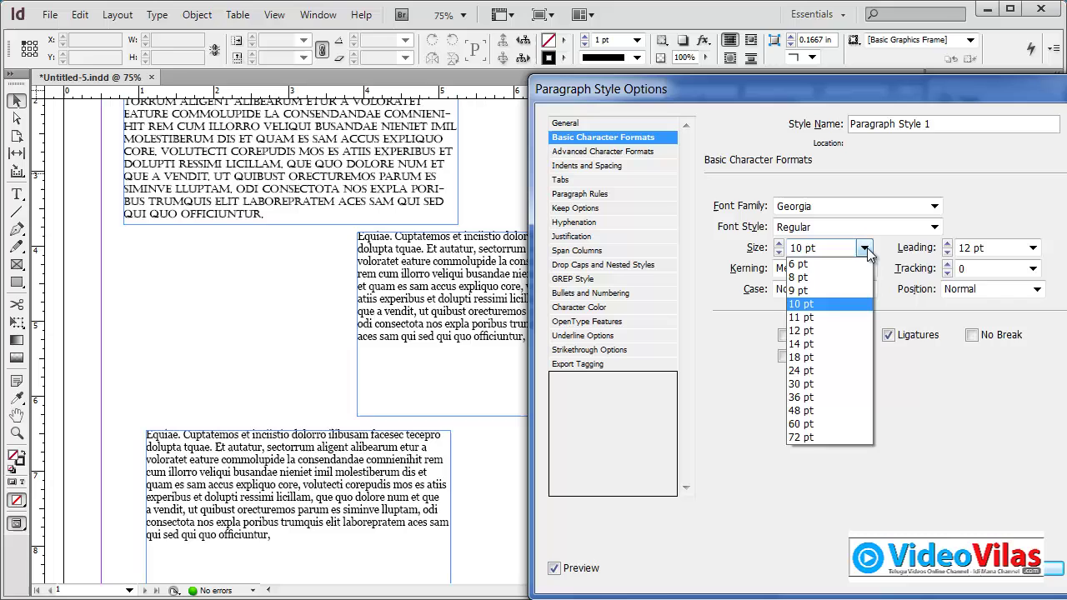
click(833, 290)
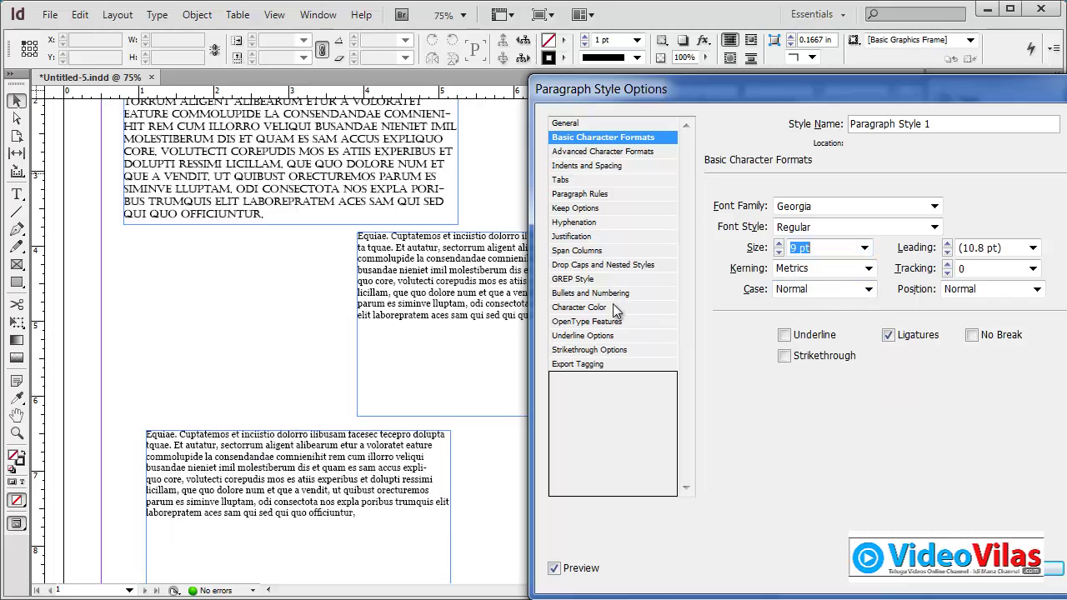
click(583, 308)
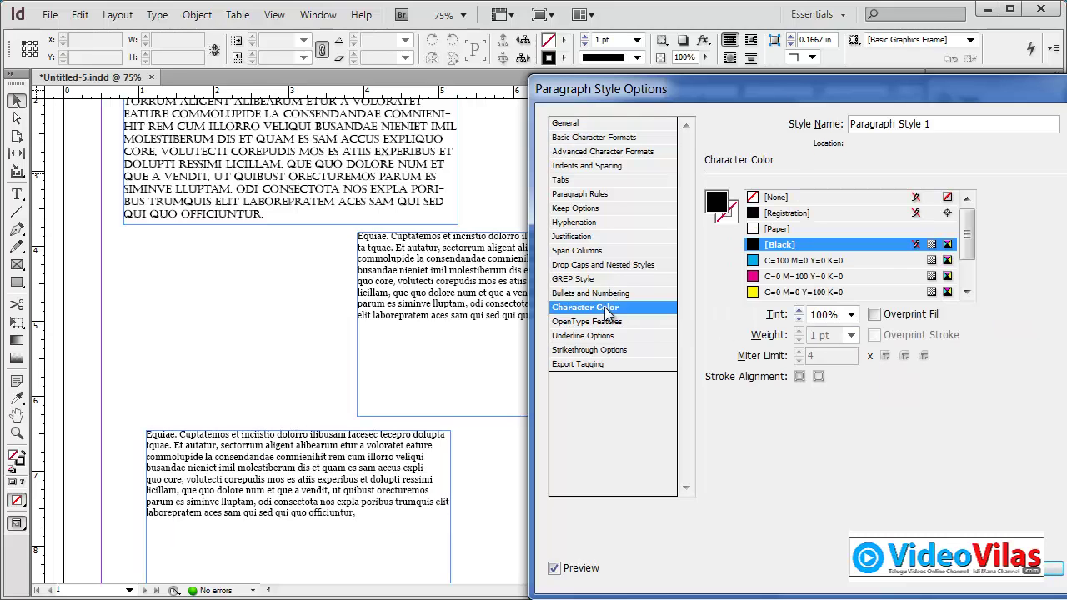
click(753, 261)
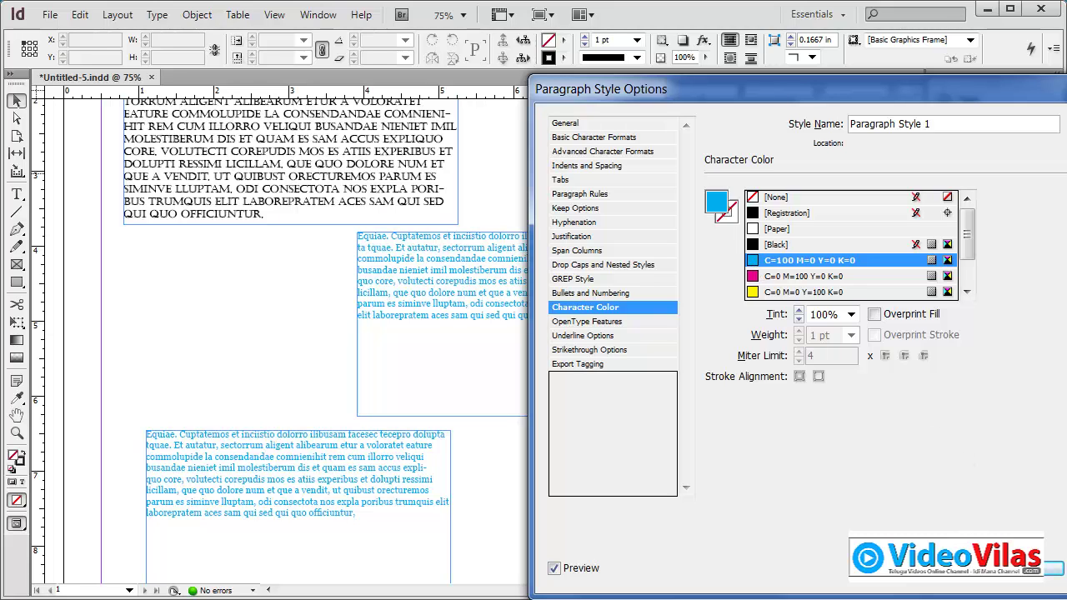
click(1033, 567)
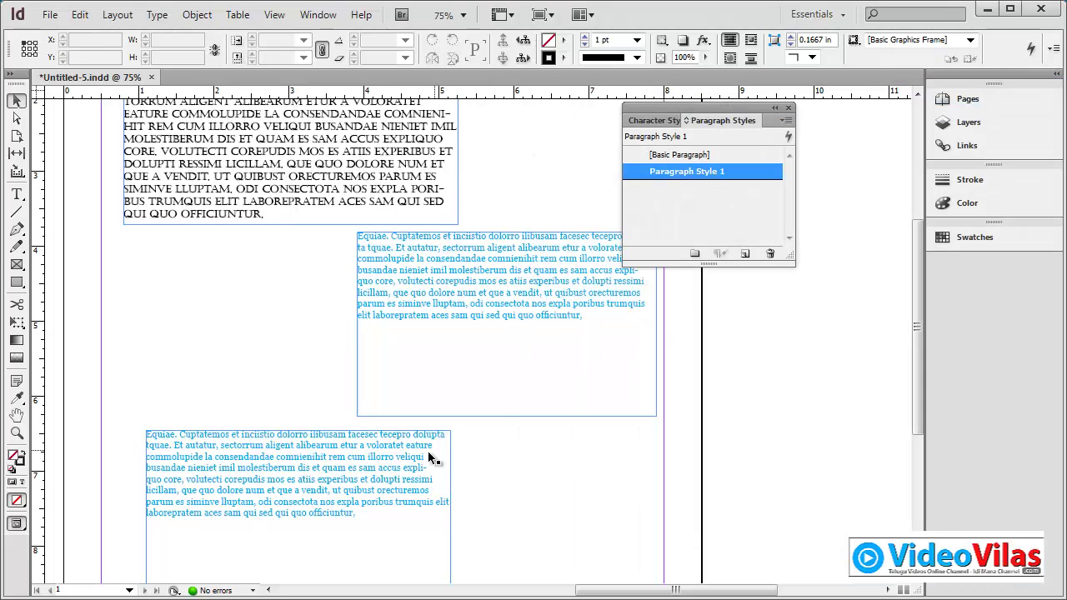
- Shorten the bottom text frame to about 1.405 in high and the middle one to about 1.32 in high by lowering their upper edges
click(369, 469)
drag(298, 430, 341, 471)
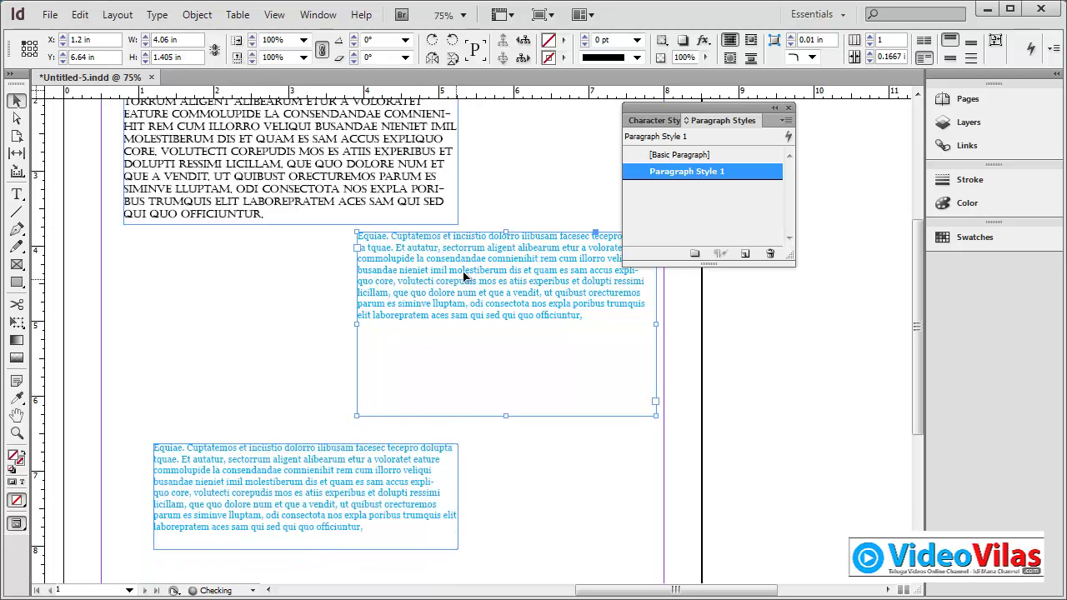
drag(506, 233, 517, 318)
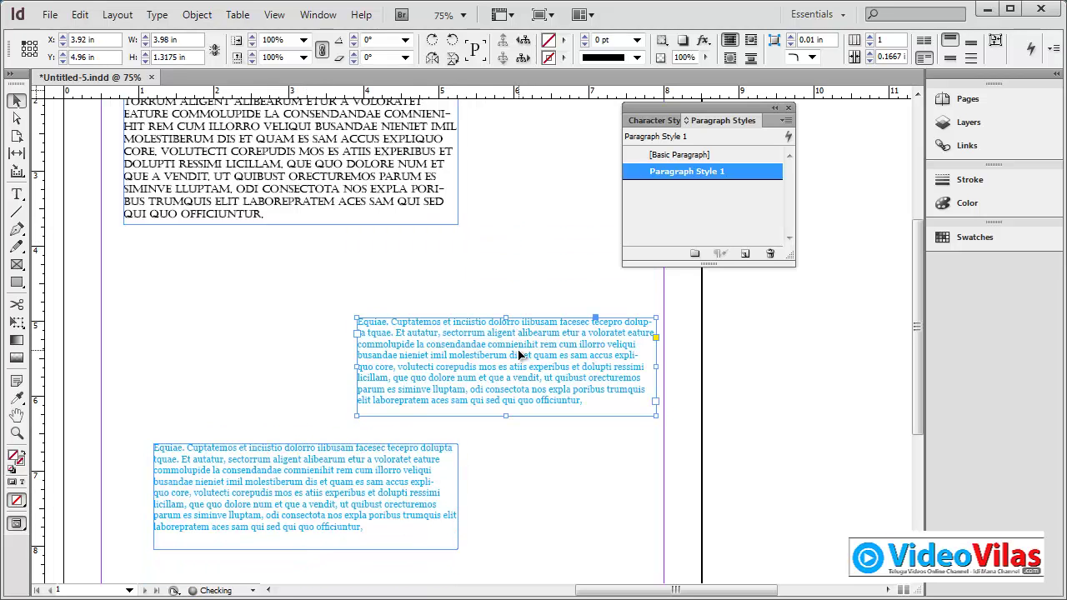
- Move the top text frame down to about Y 2.26 in and apply Paragraph Style 1 to it
drag(399, 185, 400, 230)
click(514, 248)
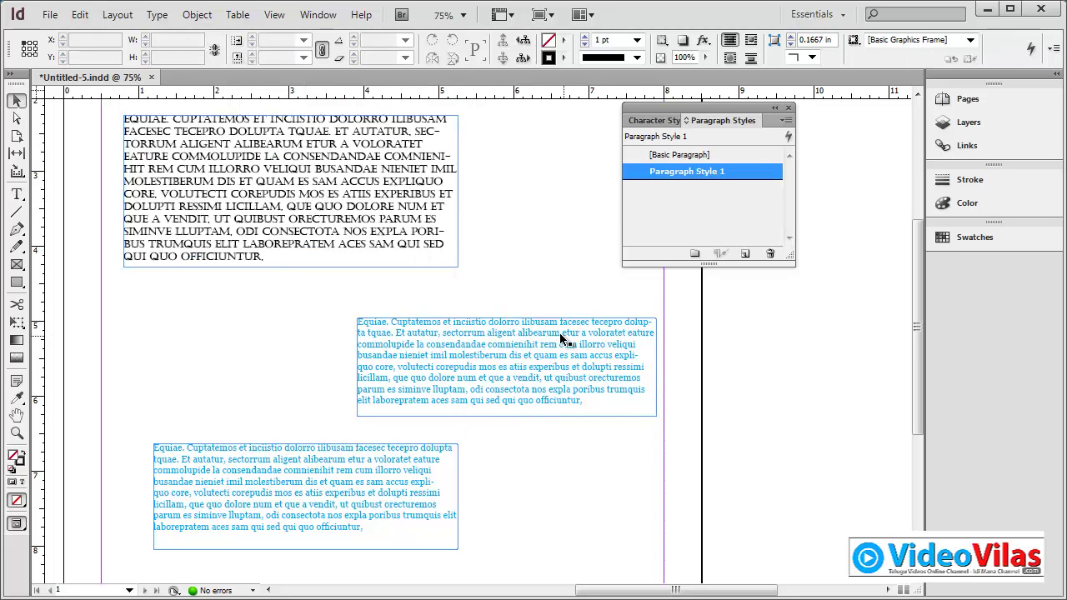
click(447, 209)
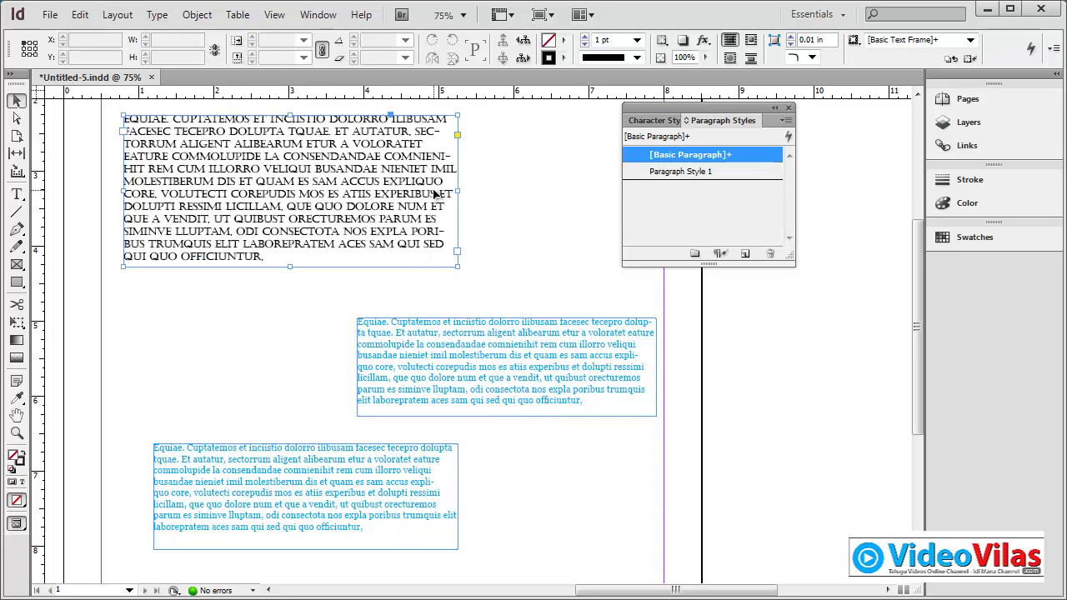
click(695, 171)
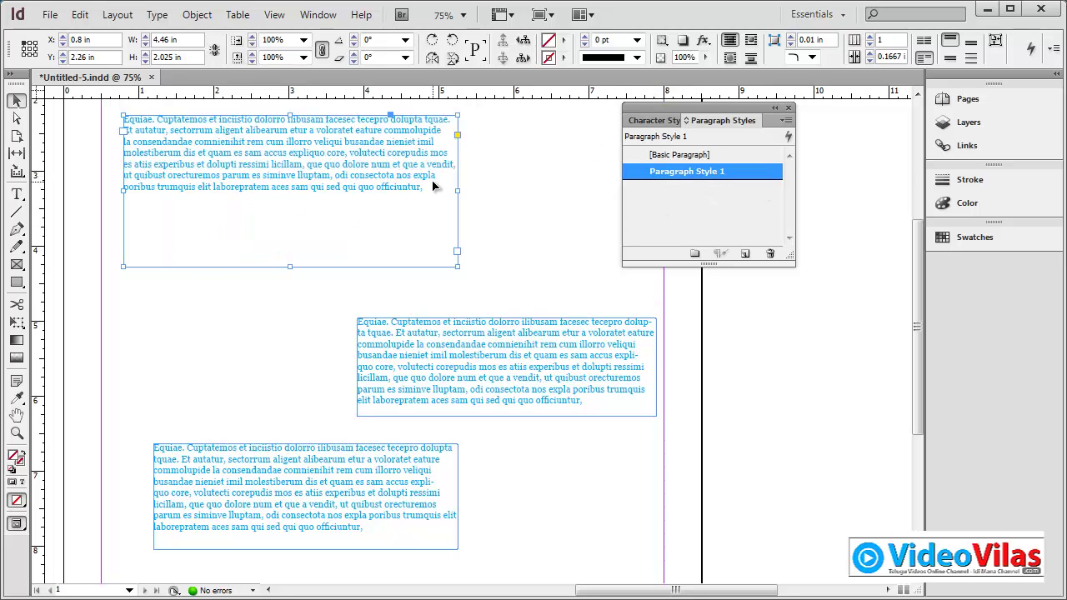
- Switch the top text frame to [Basic Paragraph], reapply Paragraph Style 1, and leave the frame selected
click(654, 155)
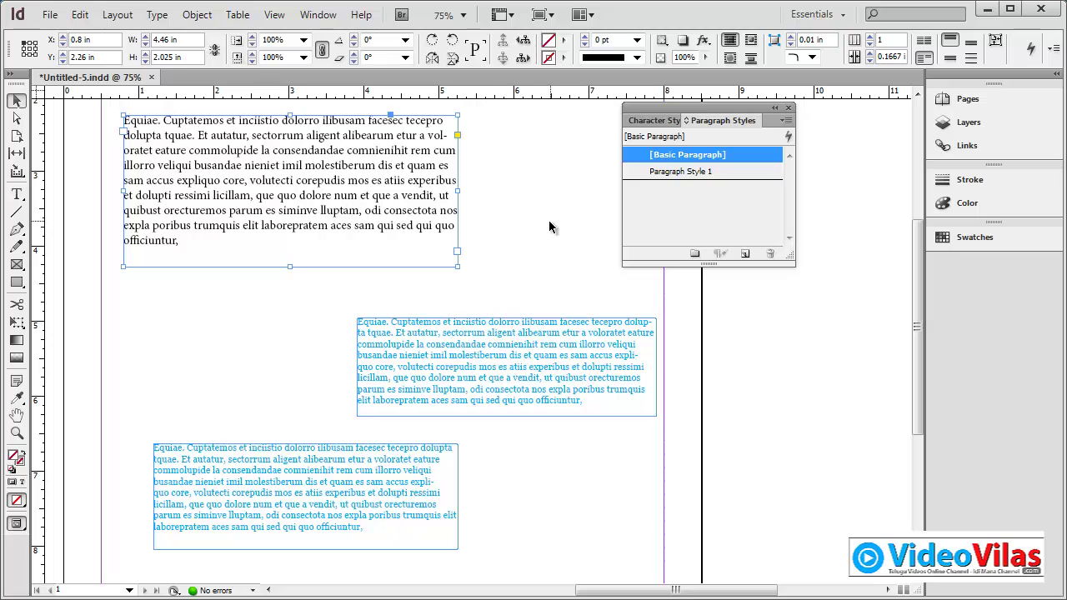
click(469, 209)
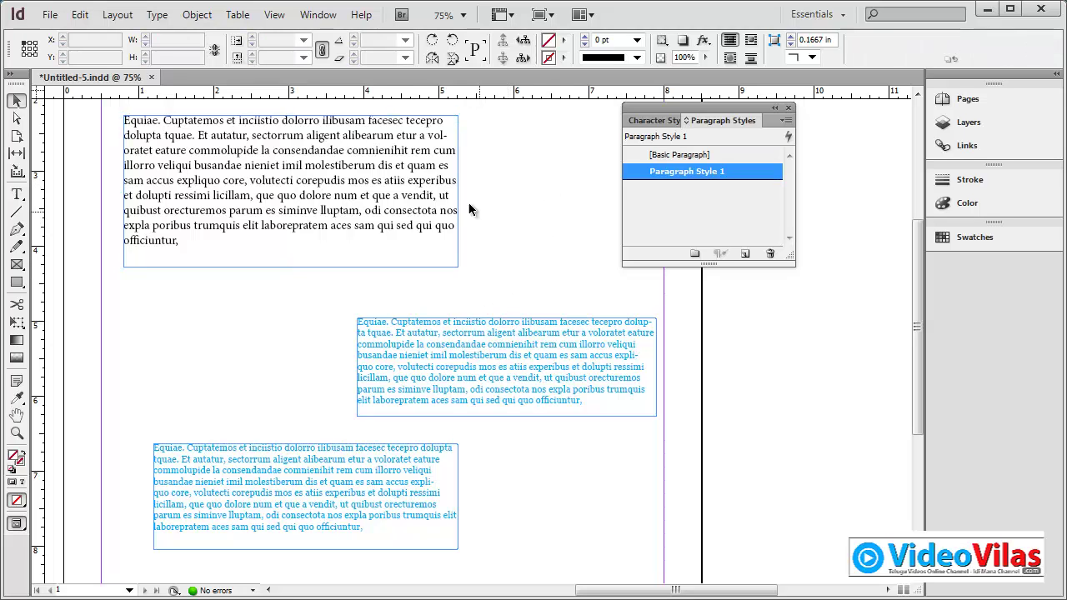
click(423, 178)
click(673, 174)
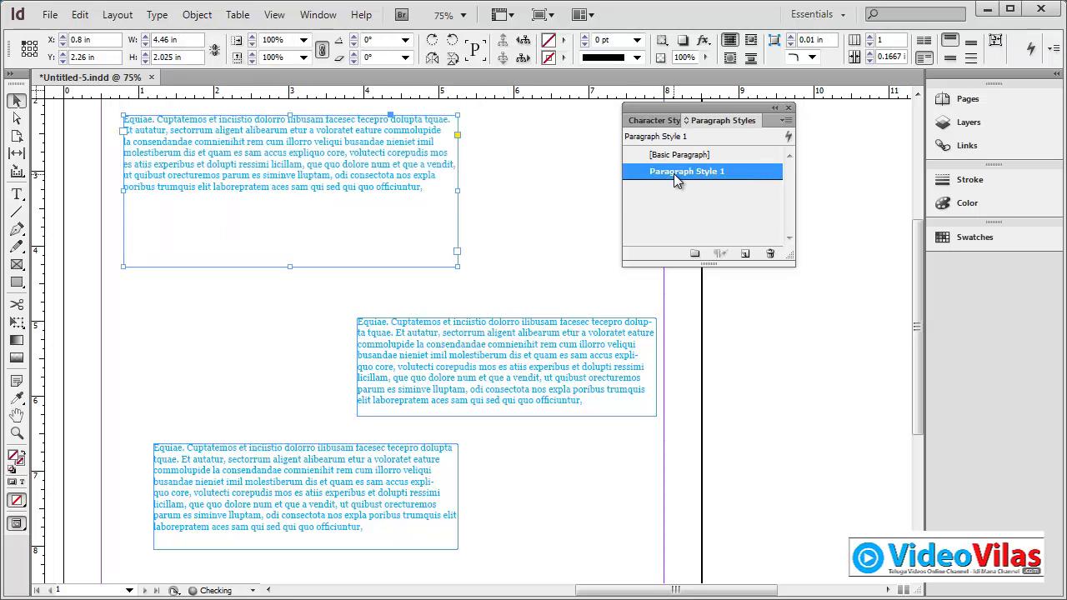
click(510, 222)
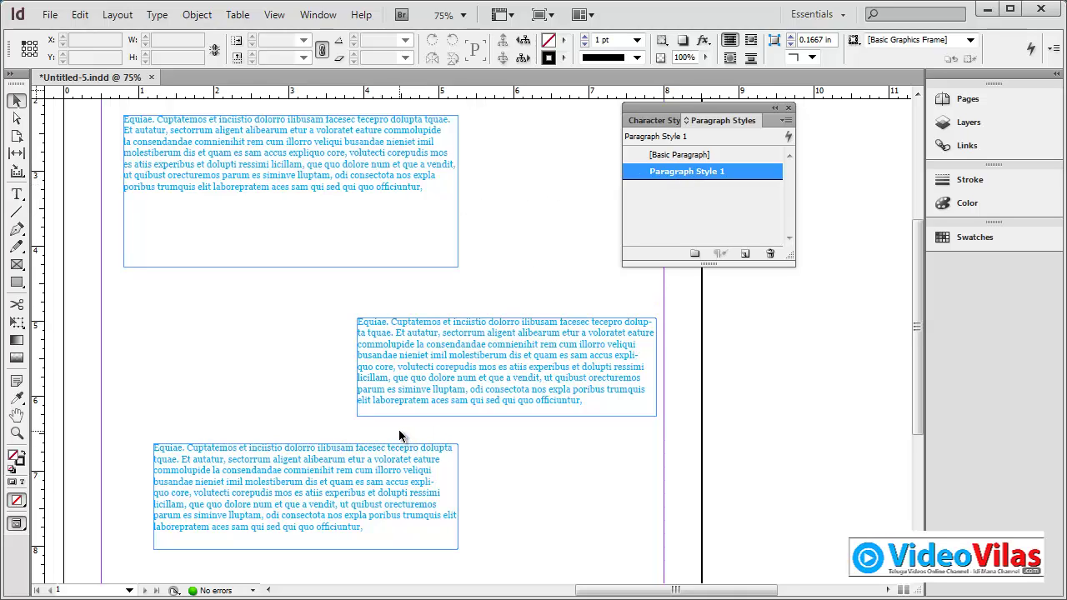
click(421, 191)
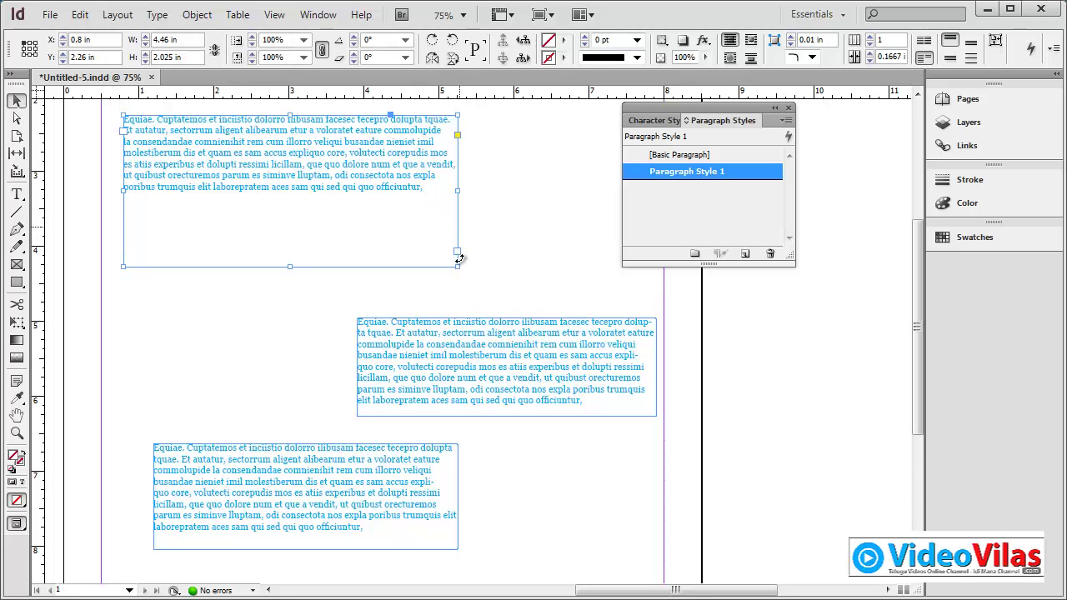
- Resize the top text frame to about 2.82 × 1.78 in, narrow and reposition the middle one, and make the bottom one about 3.5175 × 1.78 in
drag(458, 265, 333, 248)
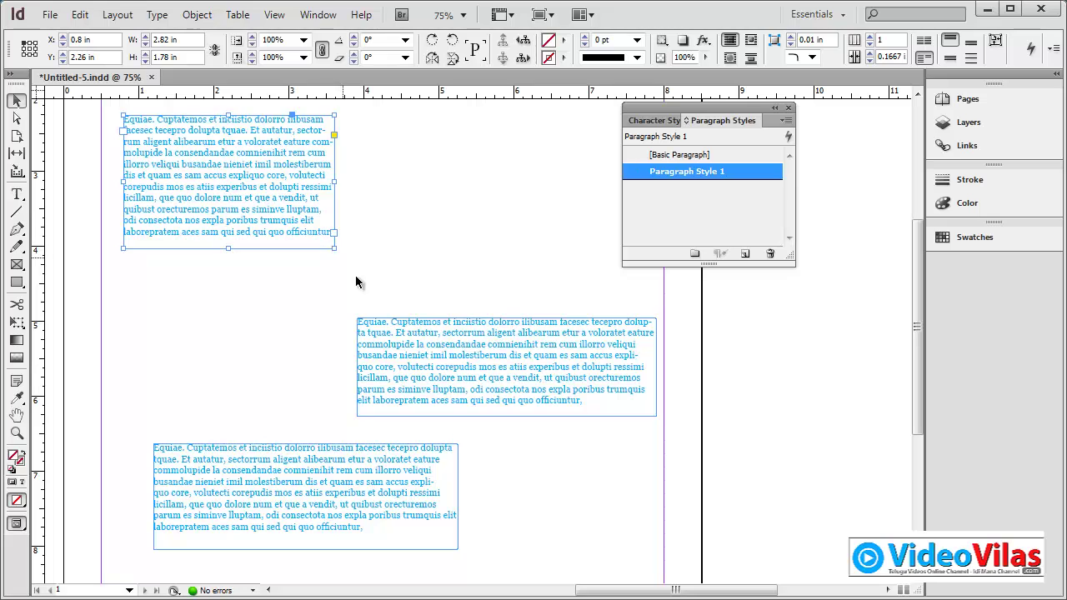
drag(393, 334, 353, 292)
drag(614, 374, 558, 404)
drag(432, 457, 442, 422)
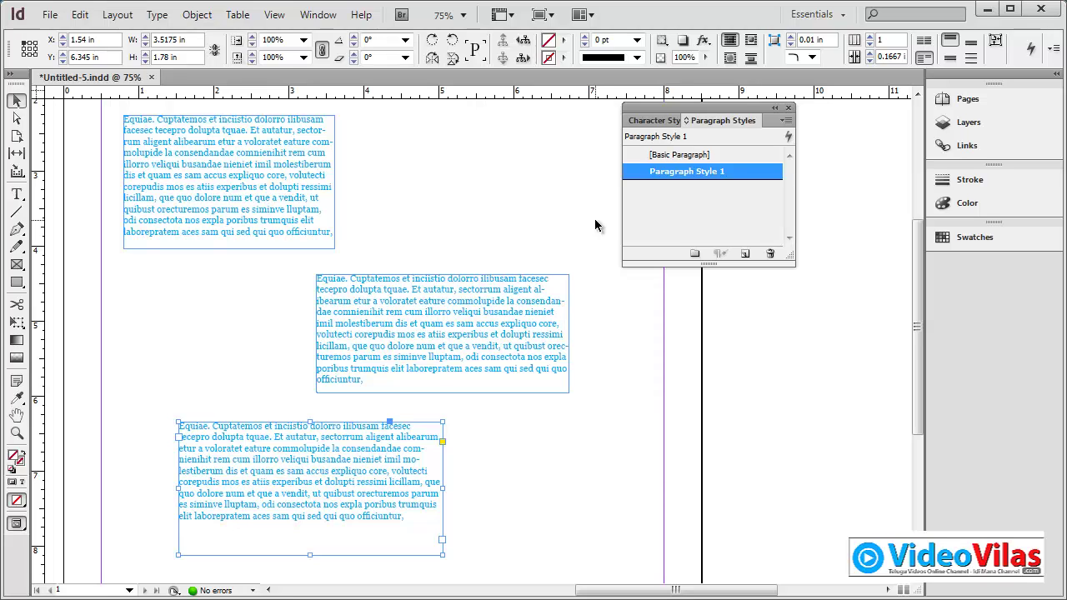
- Delete all three text frames and Paragraph Style 1, and make [Basic Paragraph] the current paragraph style
drag(90, 145, 585, 477)
key(Delete)
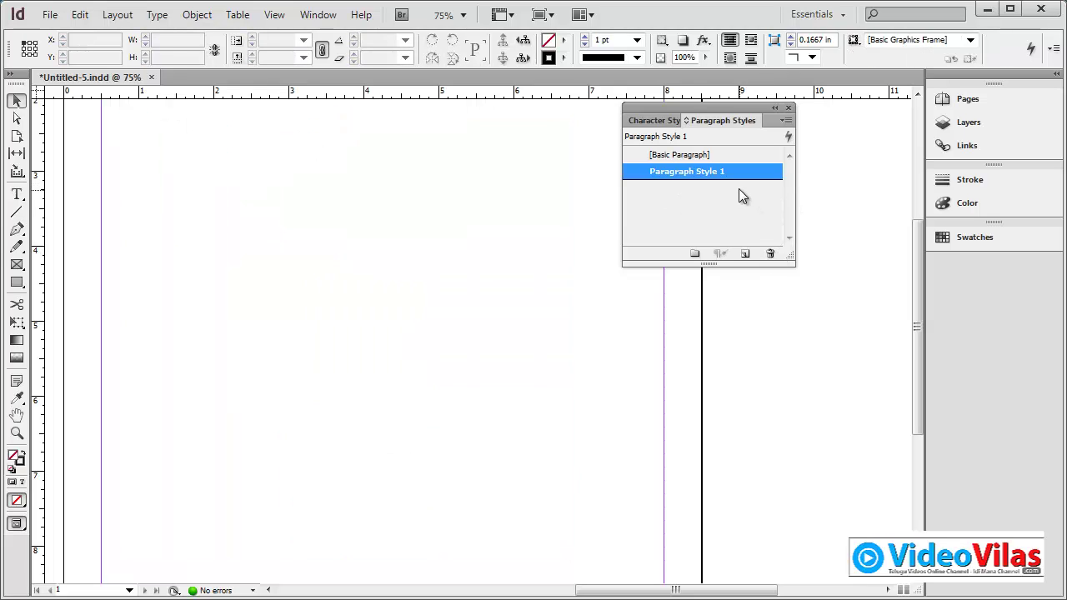
click(770, 255)
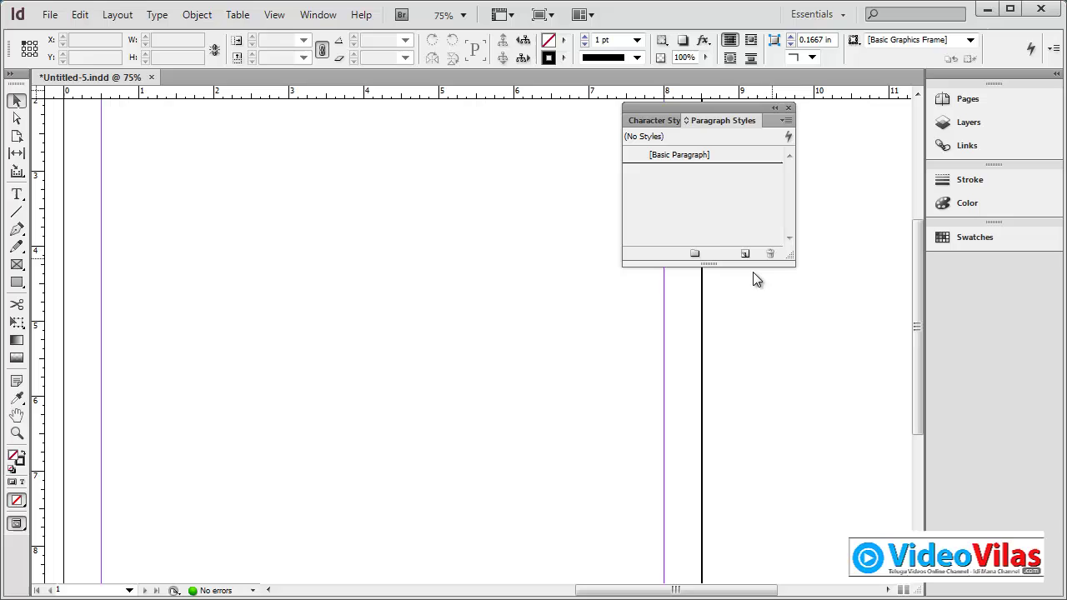
click(689, 156)
drag(748, 117, 847, 149)
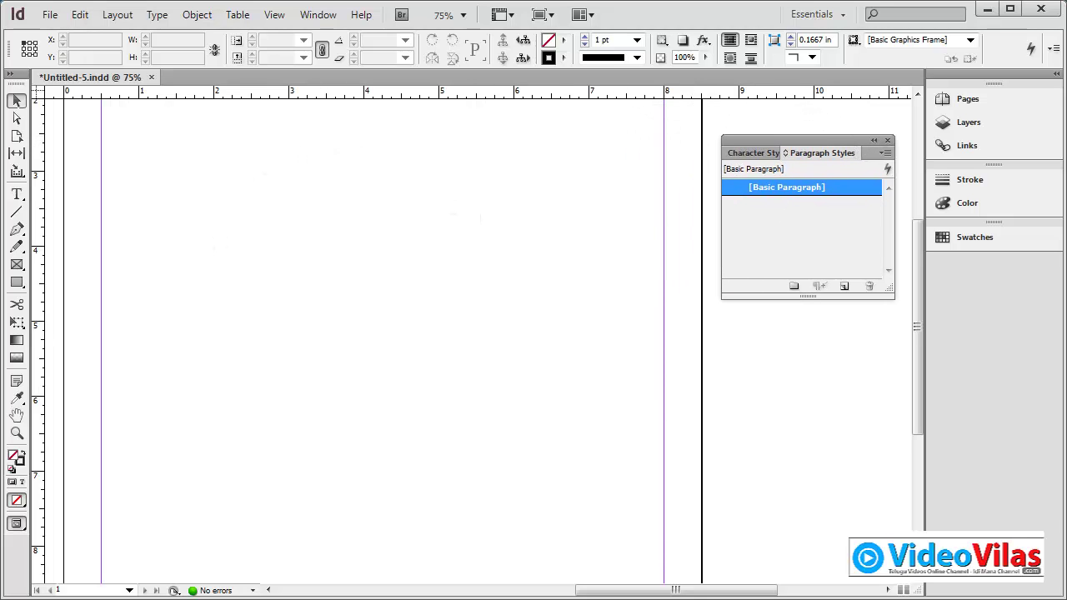
- Open a blank Notepad document and arrange its window so that it is fully in view
key(super)
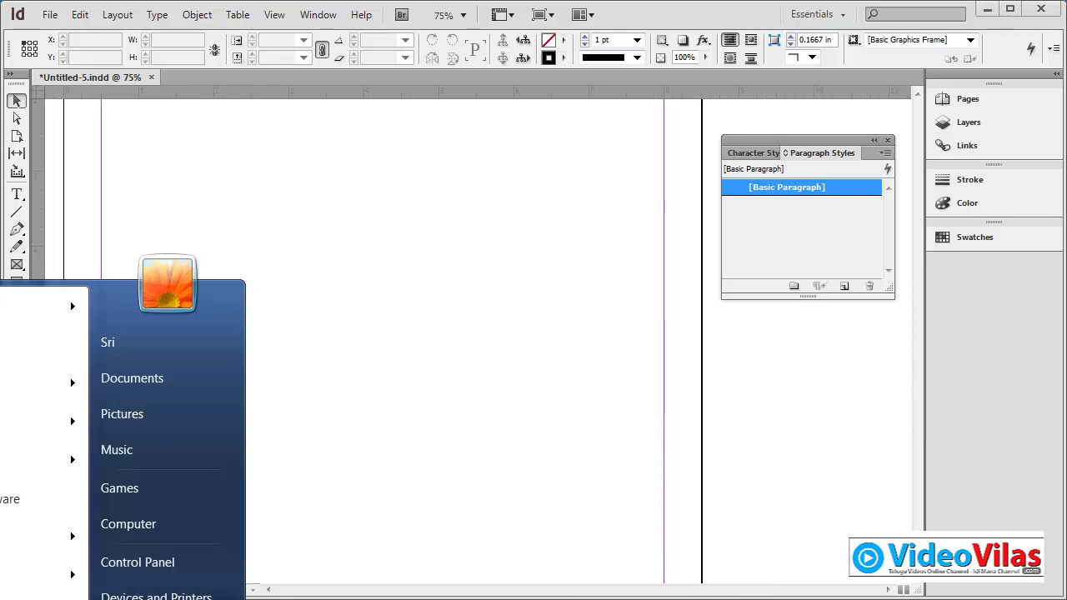
text(xml)
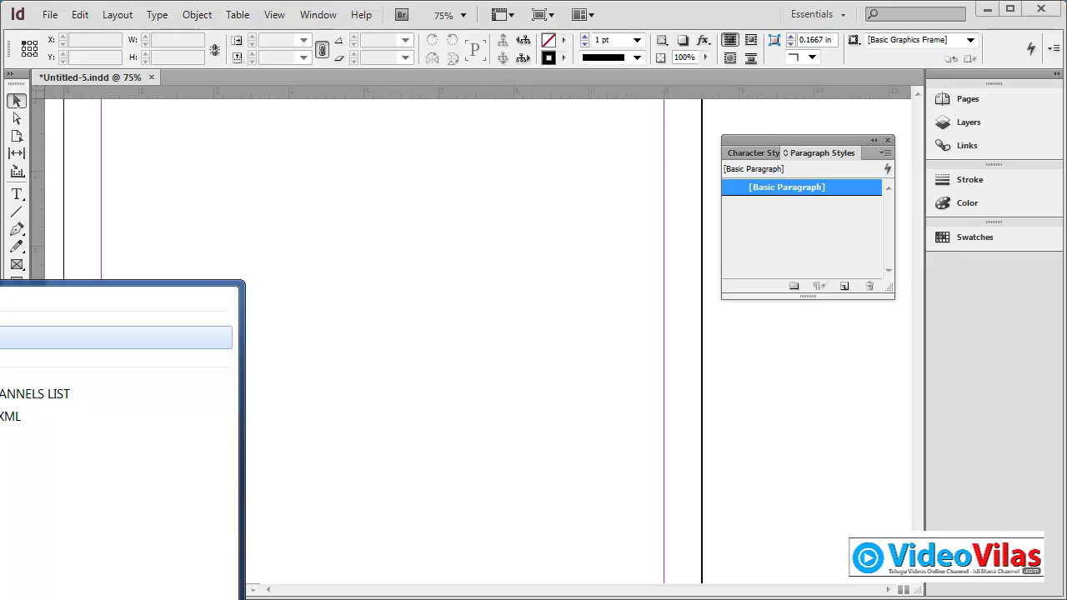
key(Return)
drag(673, 40, 358, 55)
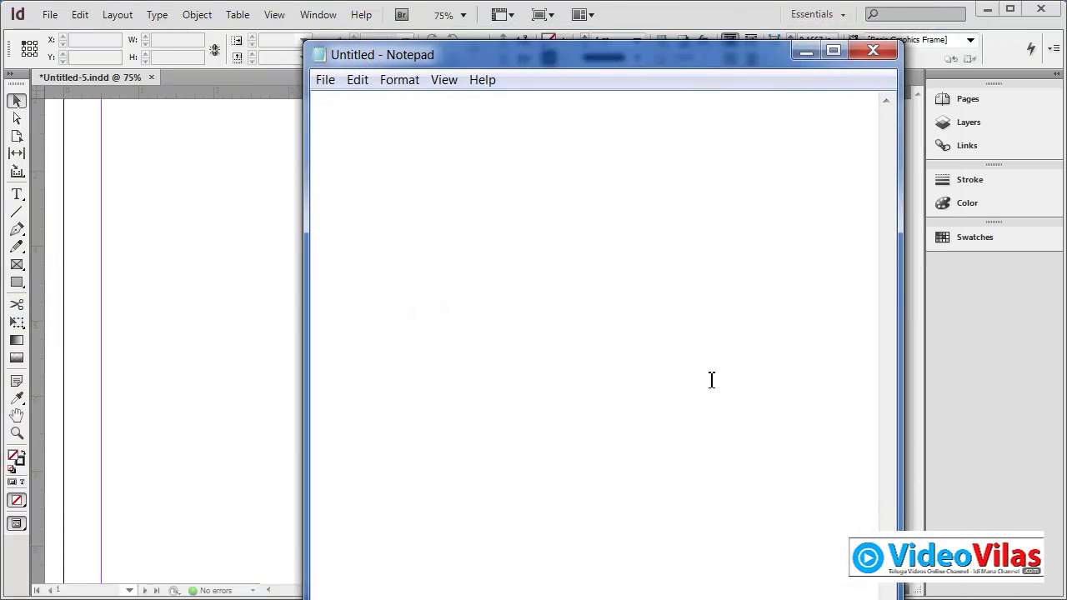
drag(616, 406, 861, 558)
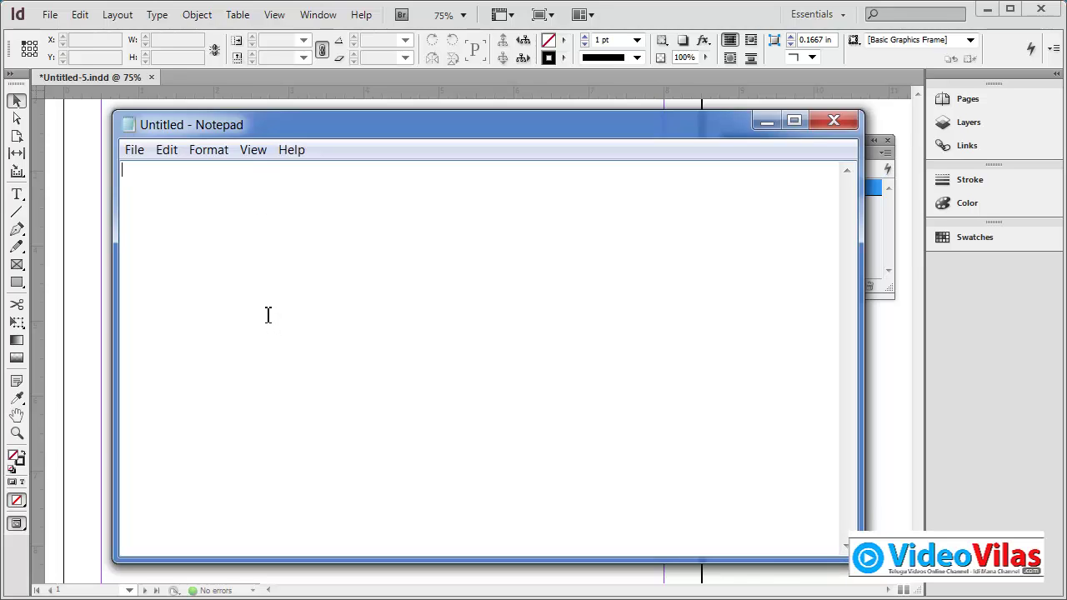
- Open Notepad's help, bring its window fully into view and expand the "What is Notepad?" question
click(287, 152)
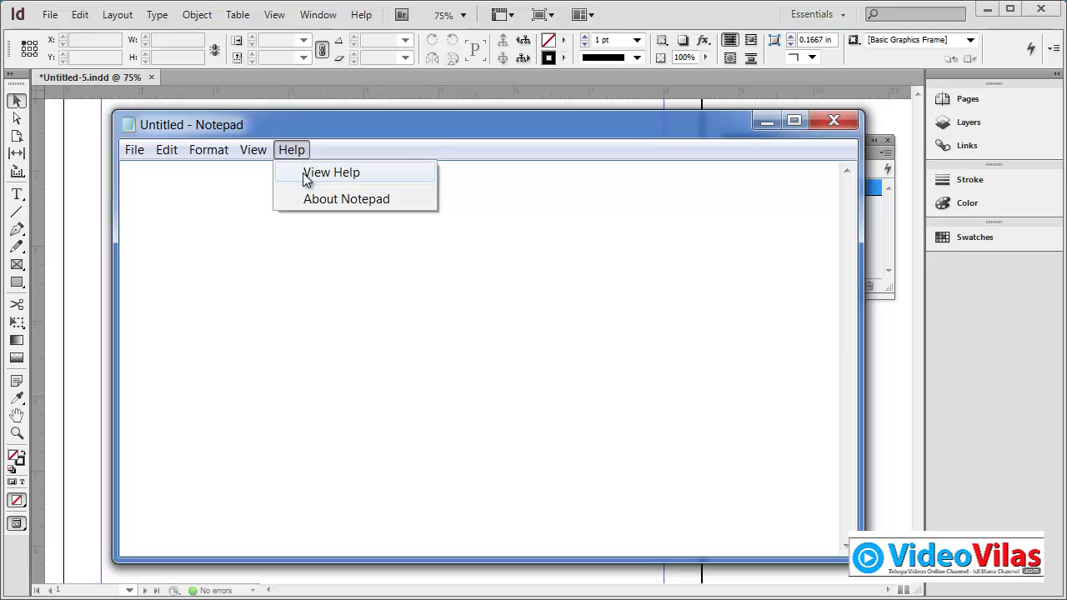
click(307, 175)
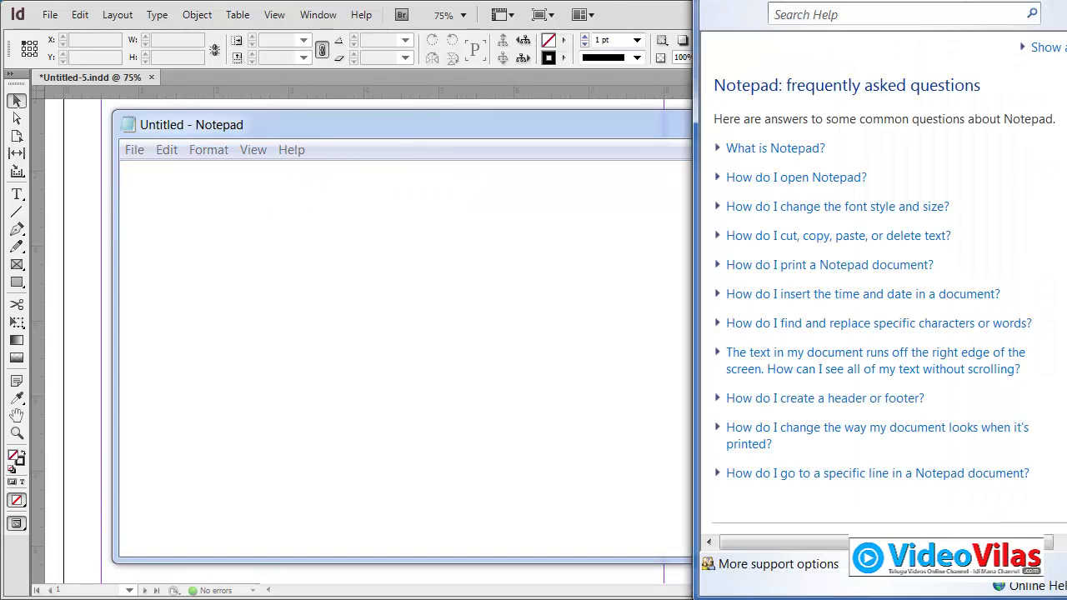
drag(733, 17, 514, 142)
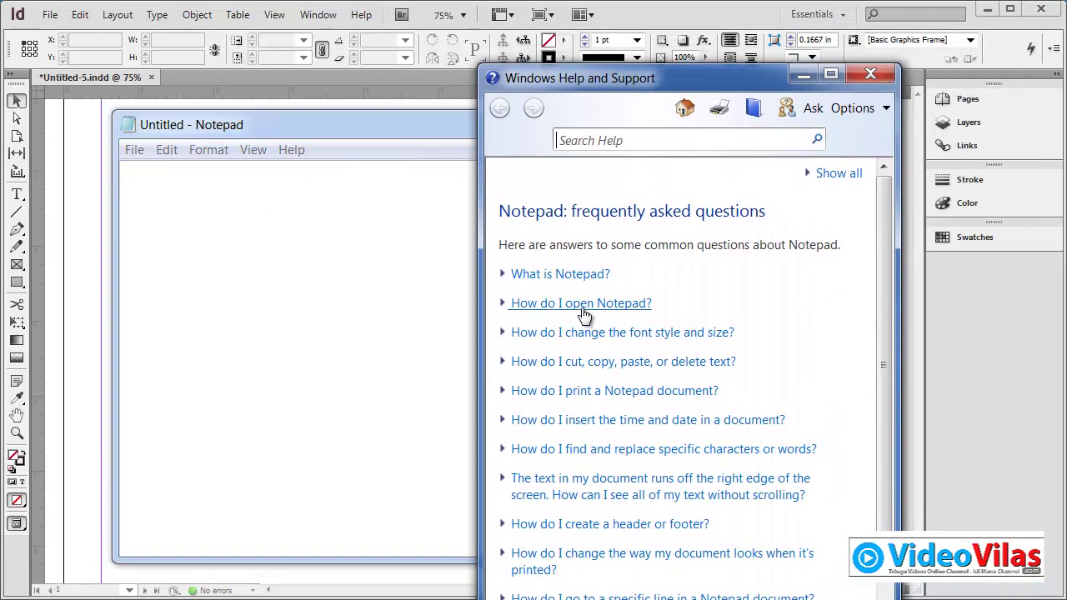
click(576, 281)
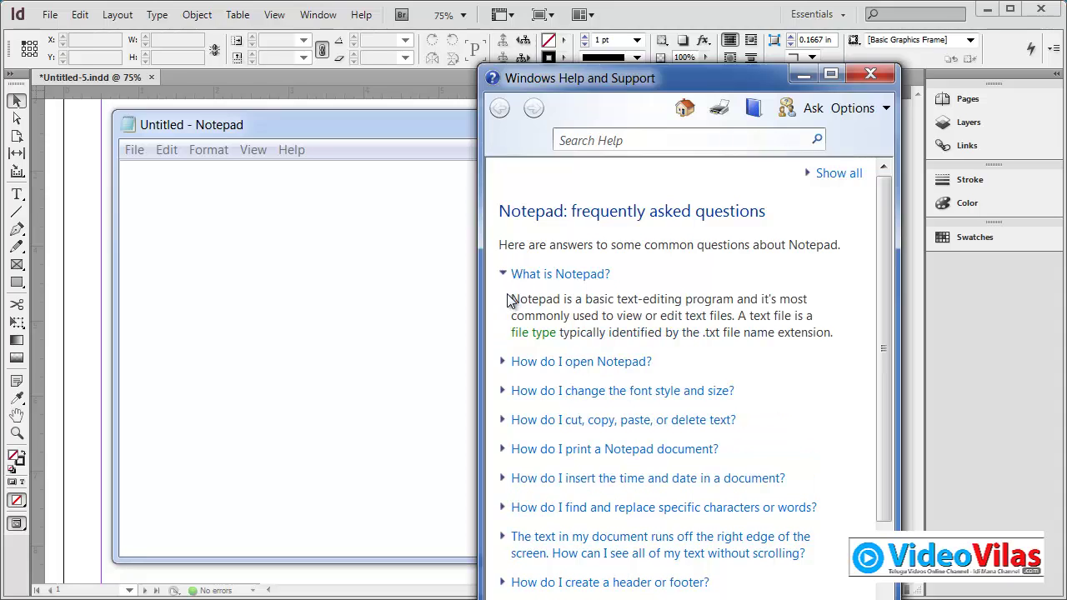
- Copy the "What is Notepad?" question with its answer from the help page into the blank Notepad document
drag(511, 298, 600, 317)
drag(828, 338, 536, 275)
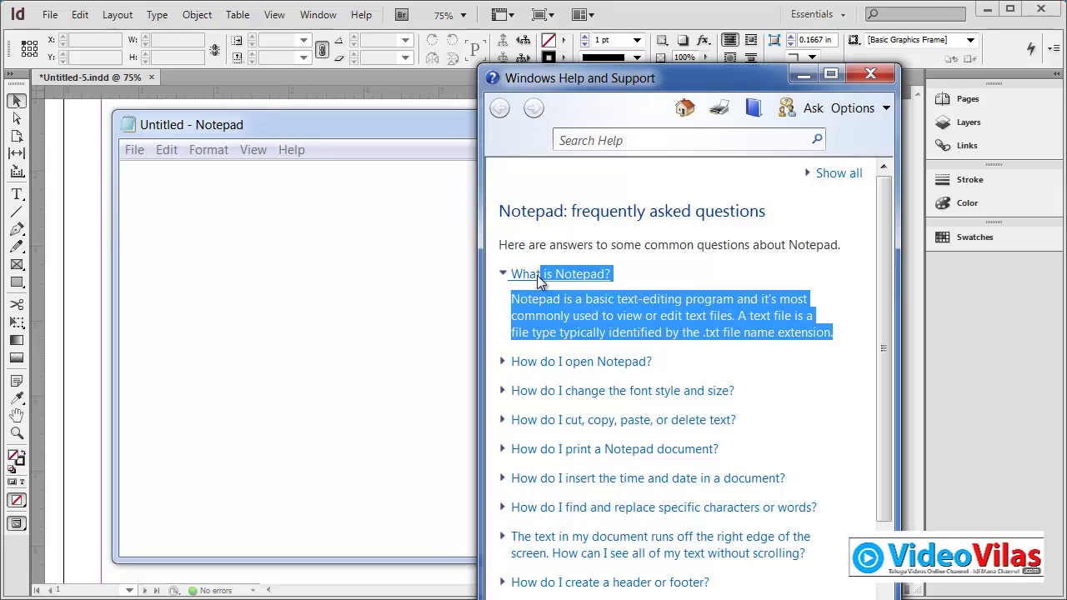
right_click(573, 313)
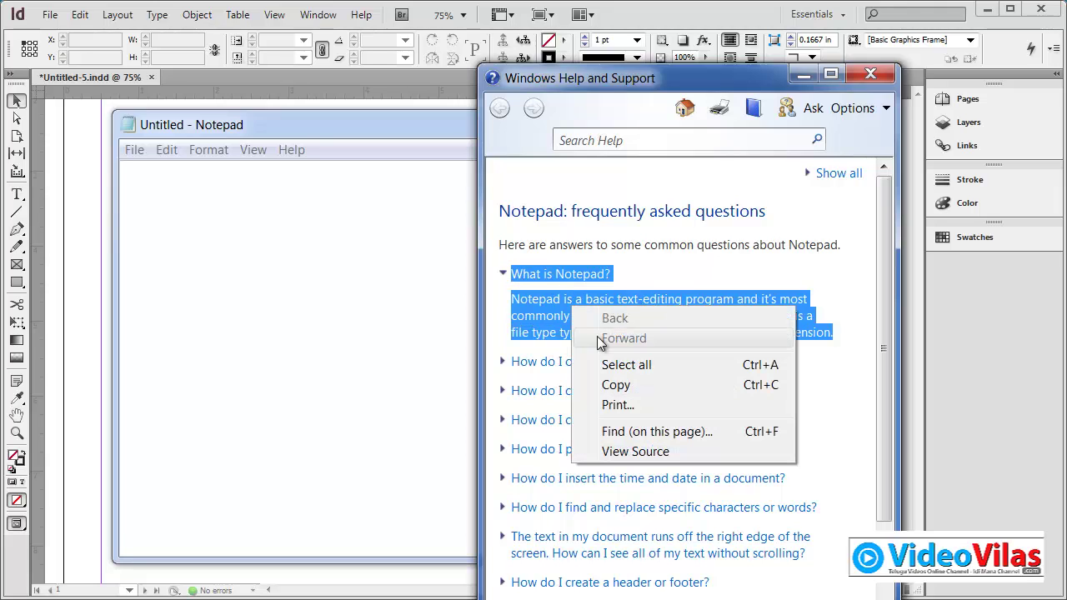
click(616, 381)
click(286, 255)
key(ctrl+v)
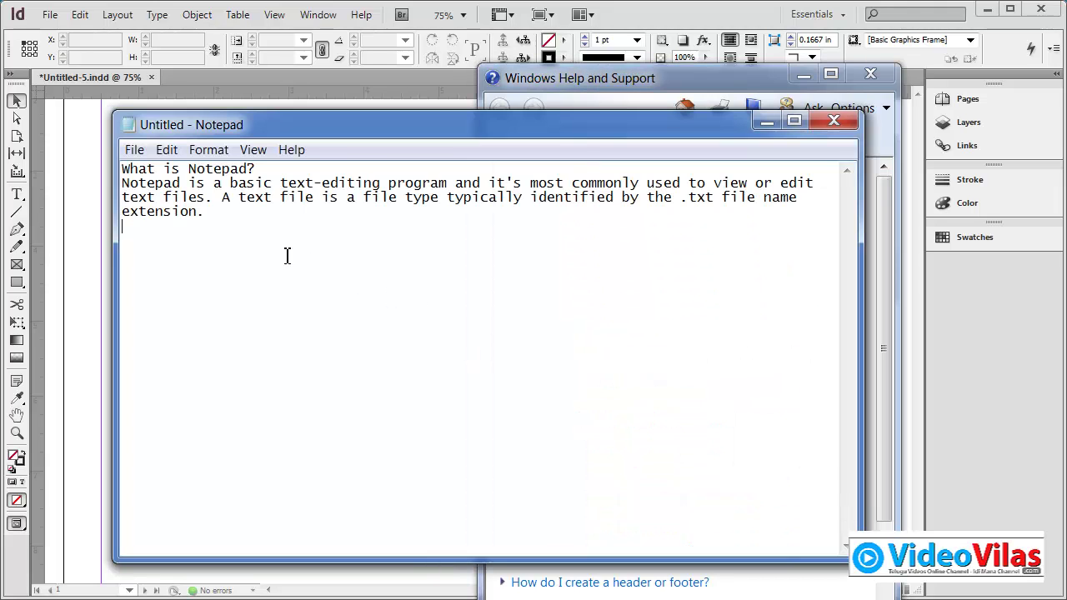
- Append the help topic "How do I print a Notepad document?" with its full answer to the Notepad text, and close the help
click(560, 117)
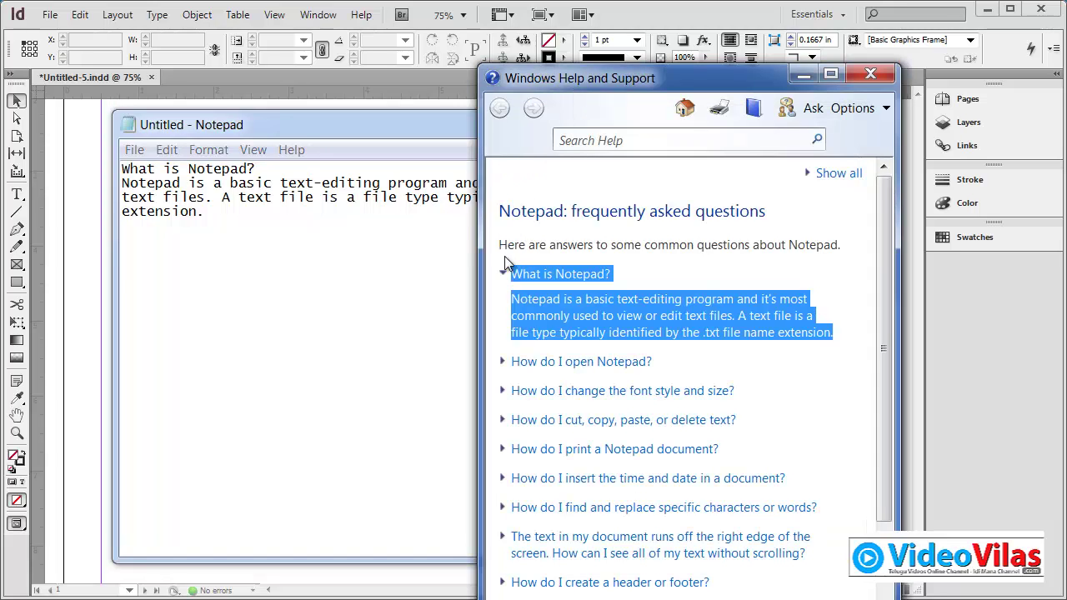
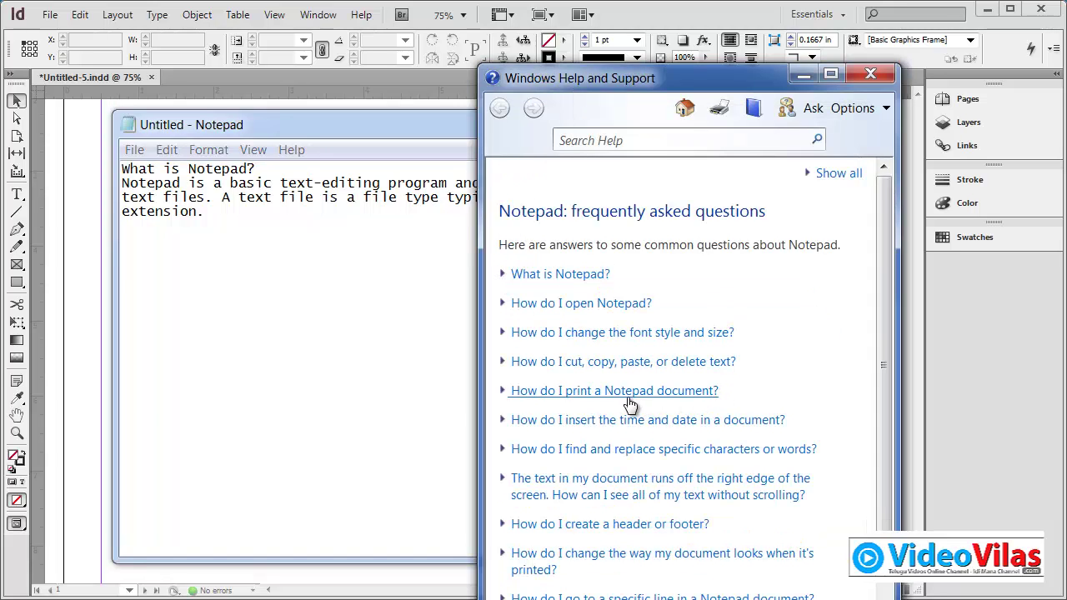
click(625, 395)
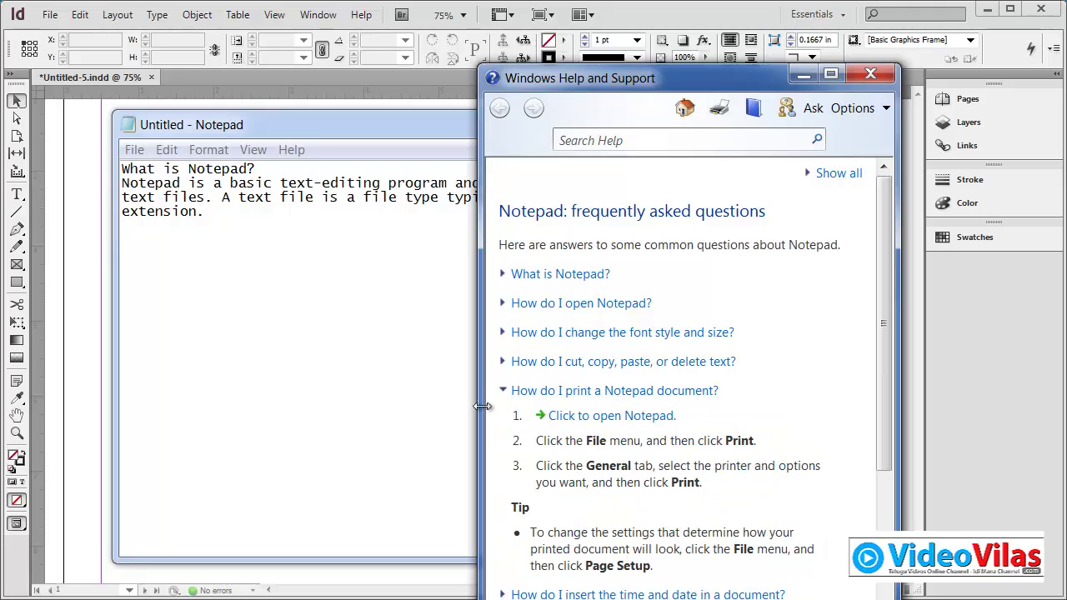
drag(497, 388, 667, 568)
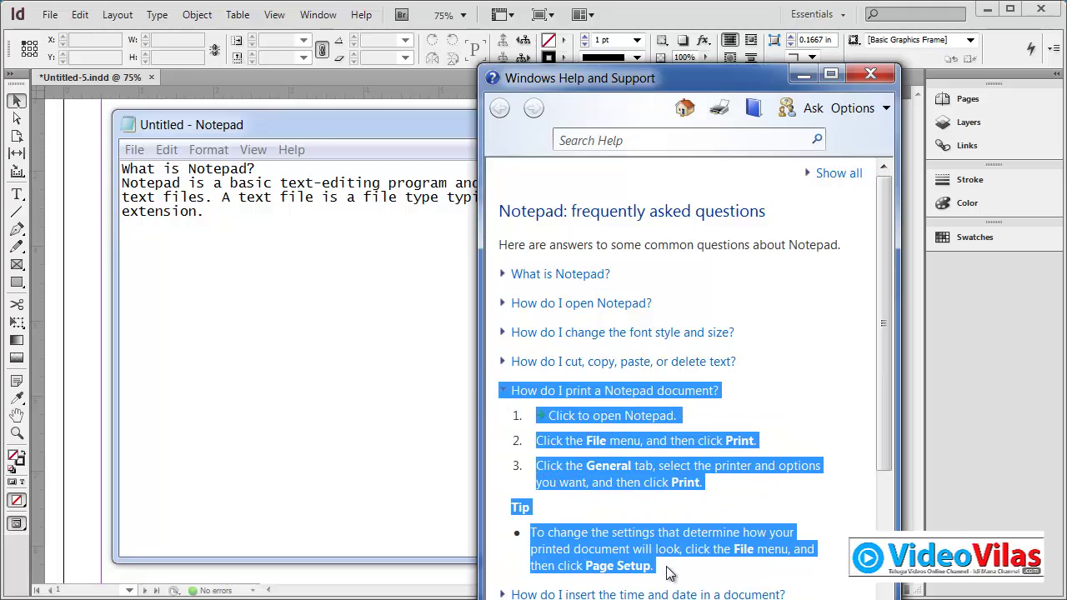
click(338, 298)
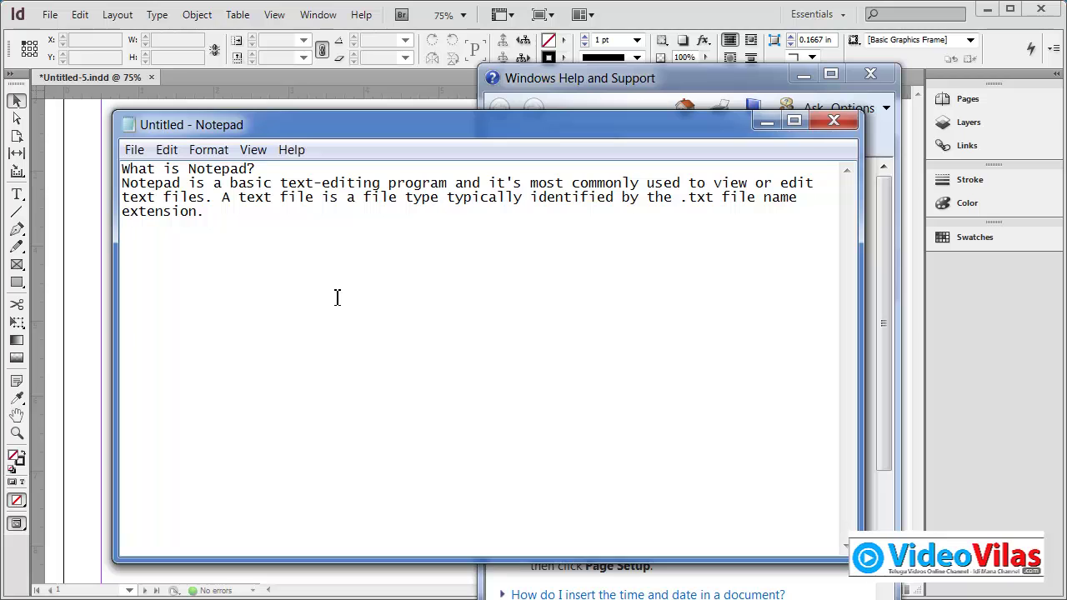
text(Hide content How do I print a Notepad document? Click to open Notepad.  Click the File menu, and then click Print.  Click the General tab, select the printer and options you want, and then click Print.  Tip To change the settings that determine how your printed document will look, click the File menu, and then click Page Setup.)
click(809, 92)
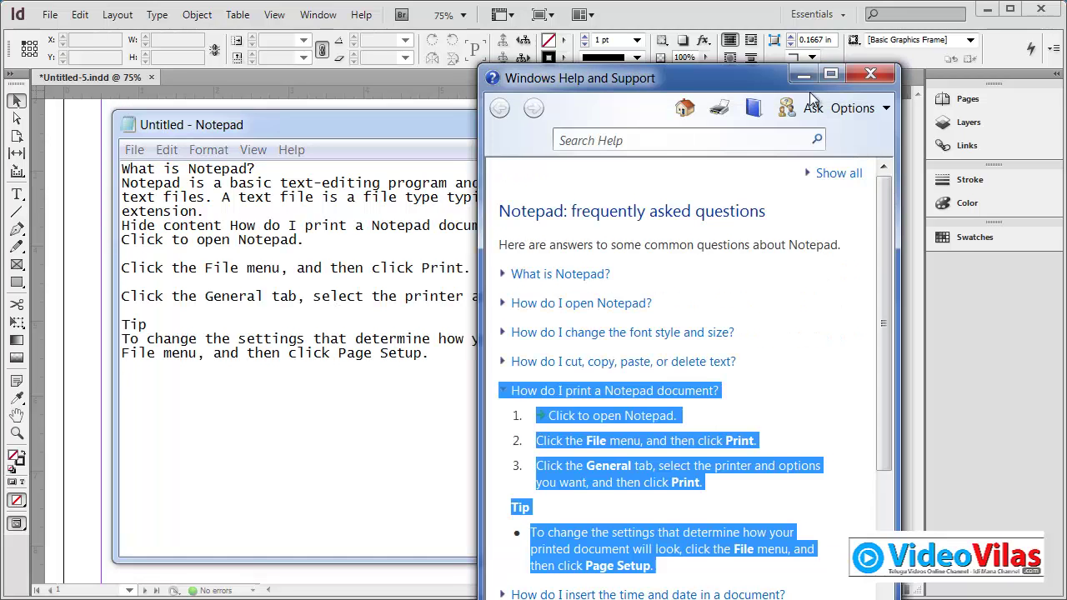
click(870, 75)
- Save the Notepad text on the Desktop as DummyTextforImport in text format, and close Notepad to return to InDesign
click(135, 150)
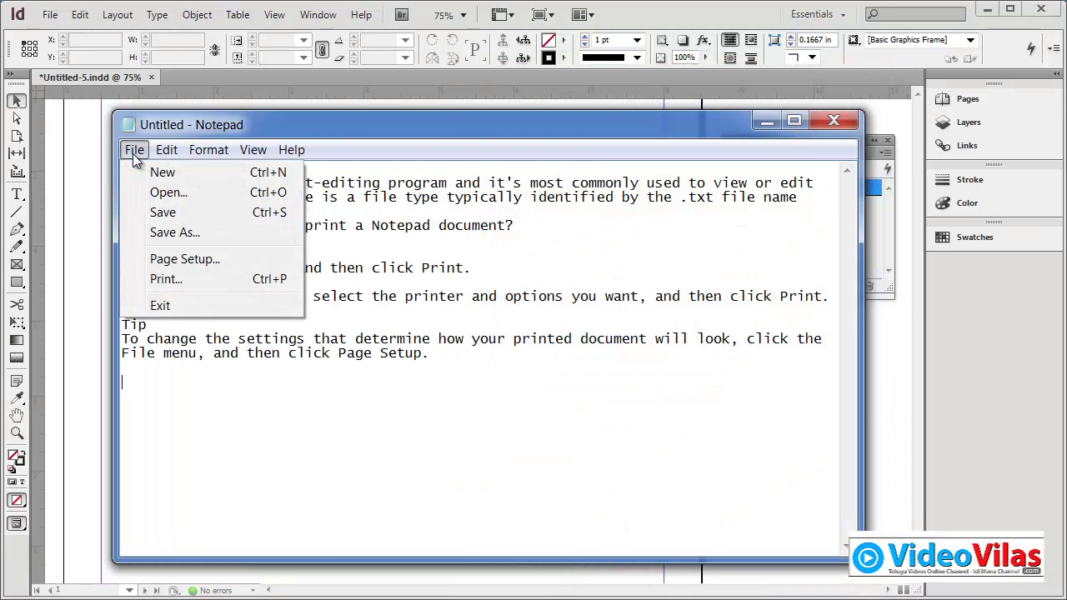
click(164, 211)
drag(442, 171, 463, 138)
click(225, 265)
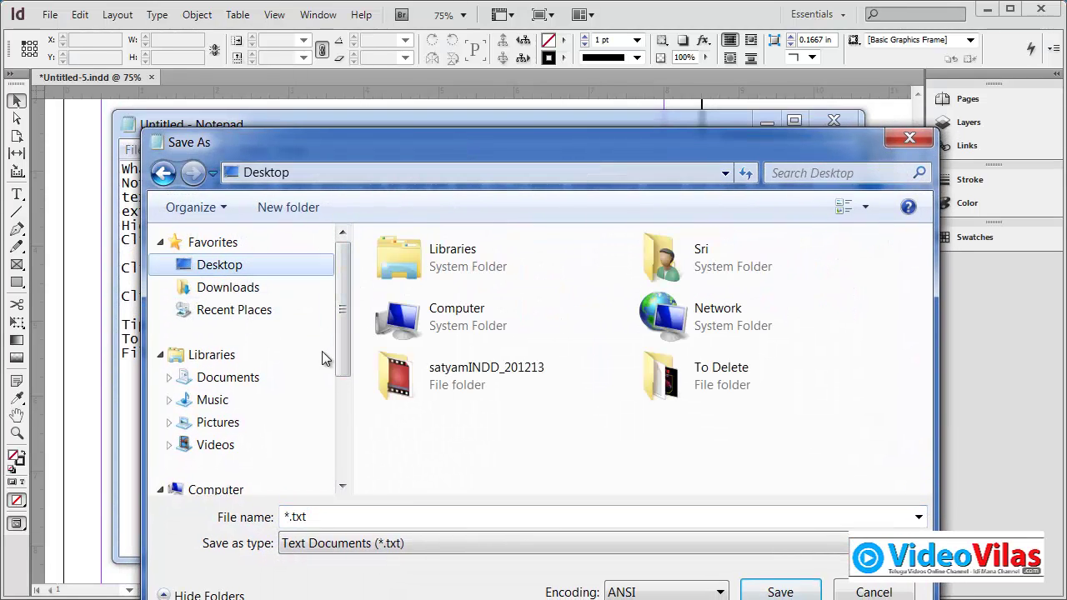
double_click(369, 517)
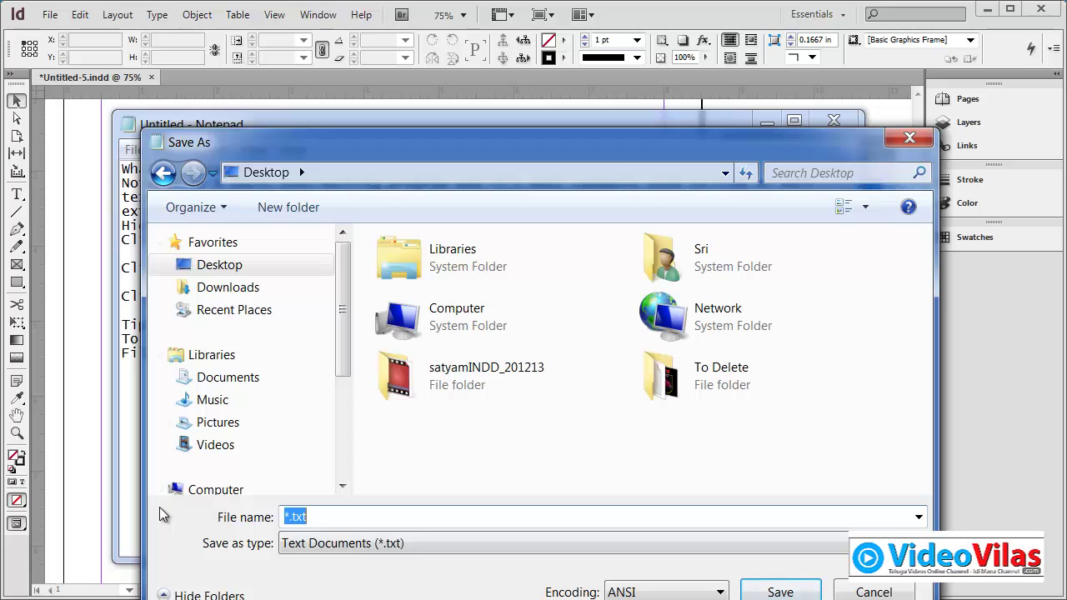
text(Dummy)
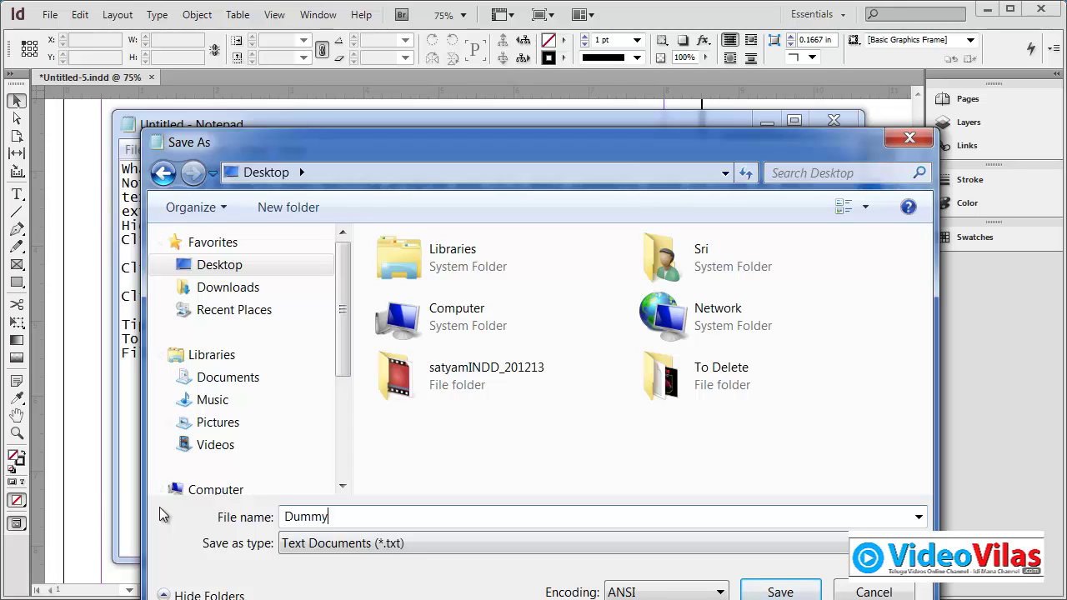
text(TextforImprort)
click(779, 591)
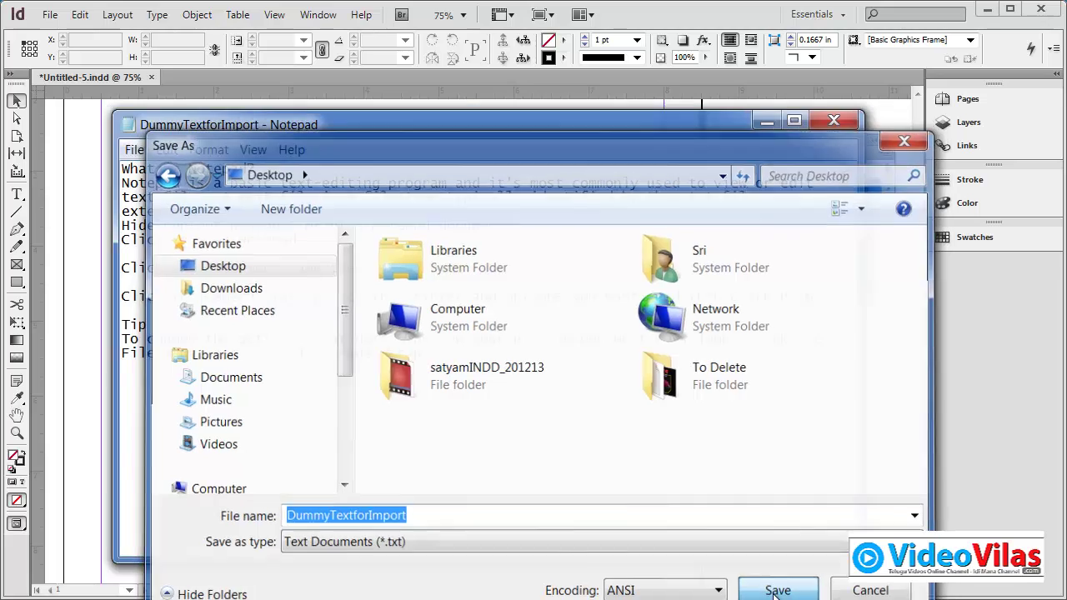
click(829, 118)
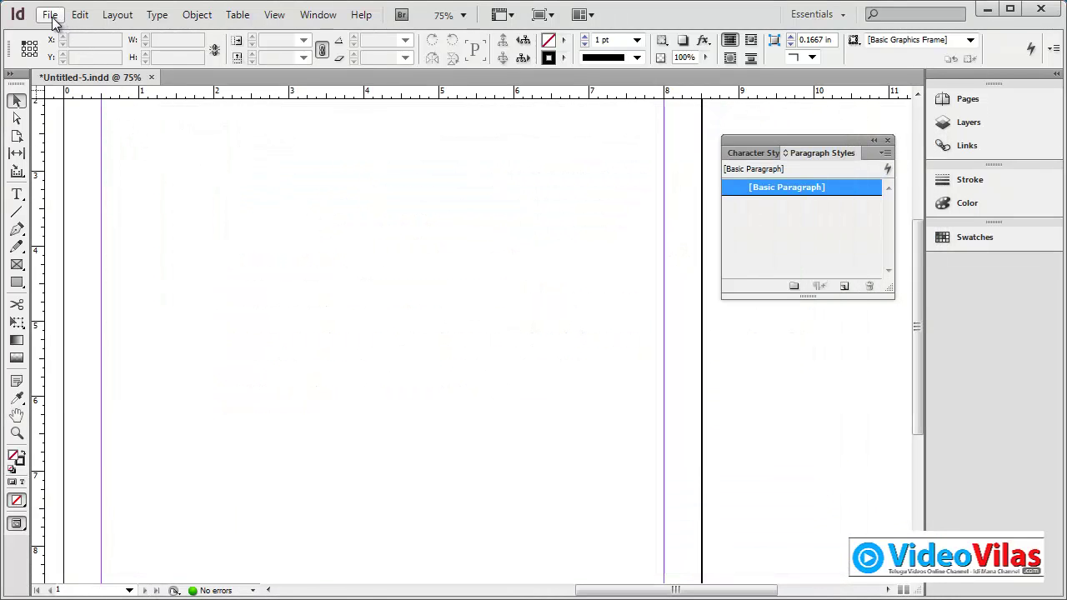
- Close the paragraph styles panel, reset the Essentials workspace and fit the whole page in the window
click(888, 140)
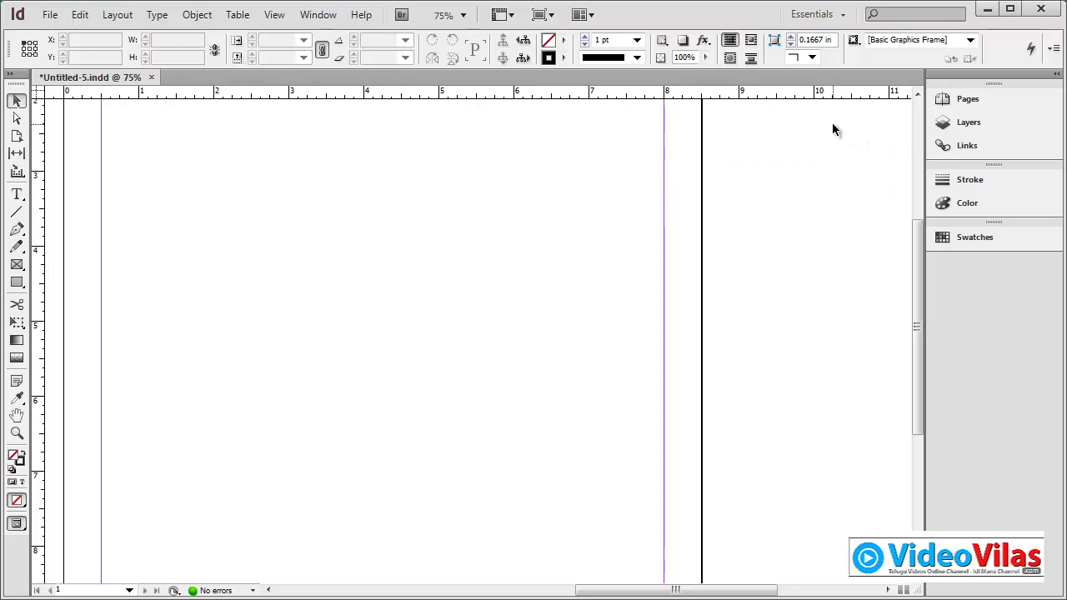
click(825, 14)
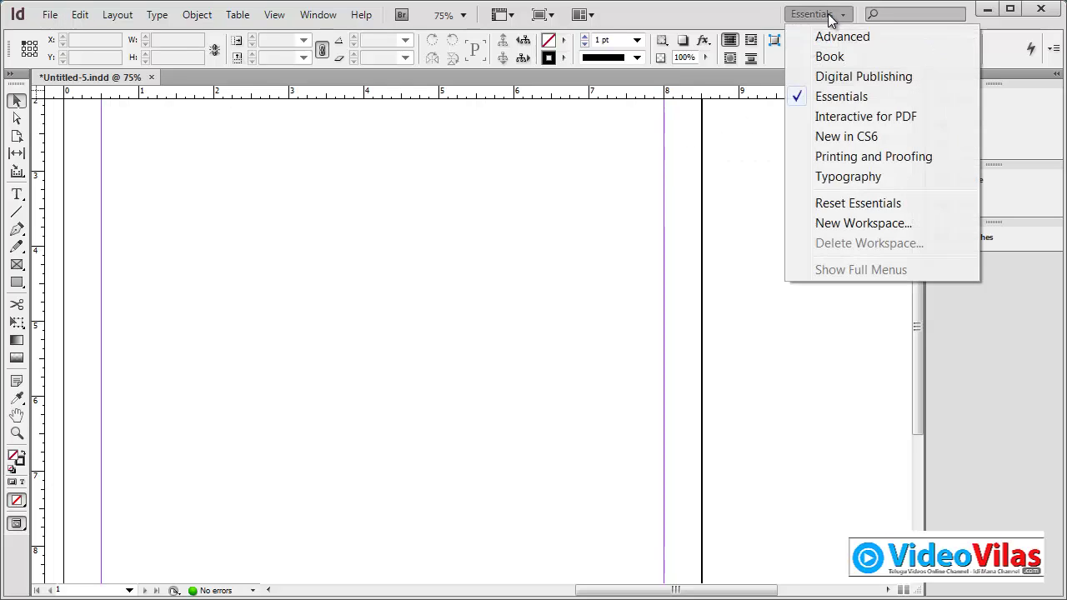
click(839, 202)
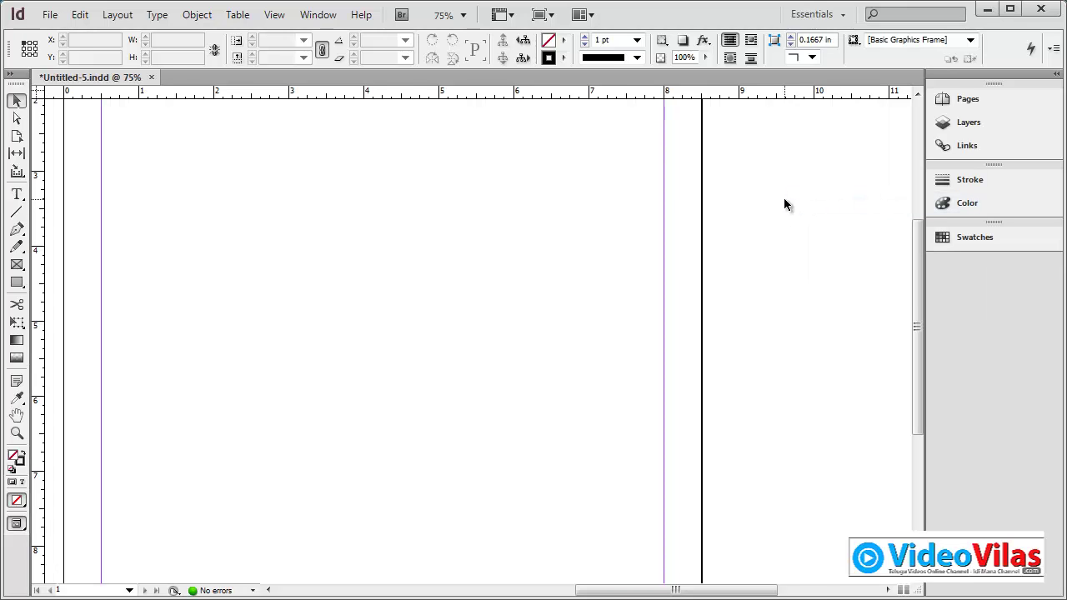
key(ctrl+0)
- Choose the Desktop file DummyTextforImport for placing, with Show Import Options enabled and Replace Selected Item disabled
click(50, 15)
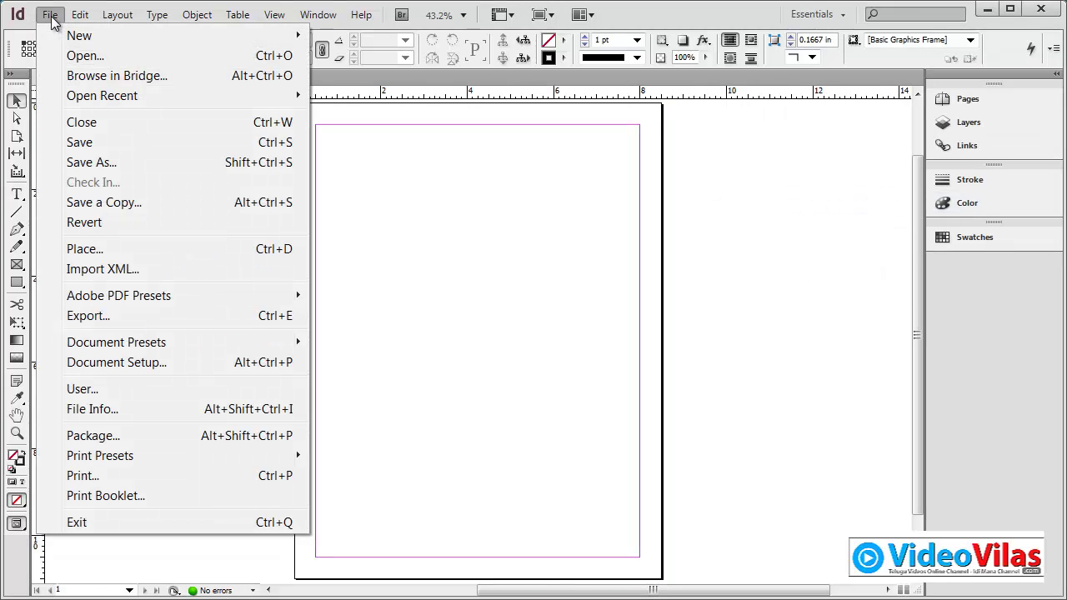
click(96, 250)
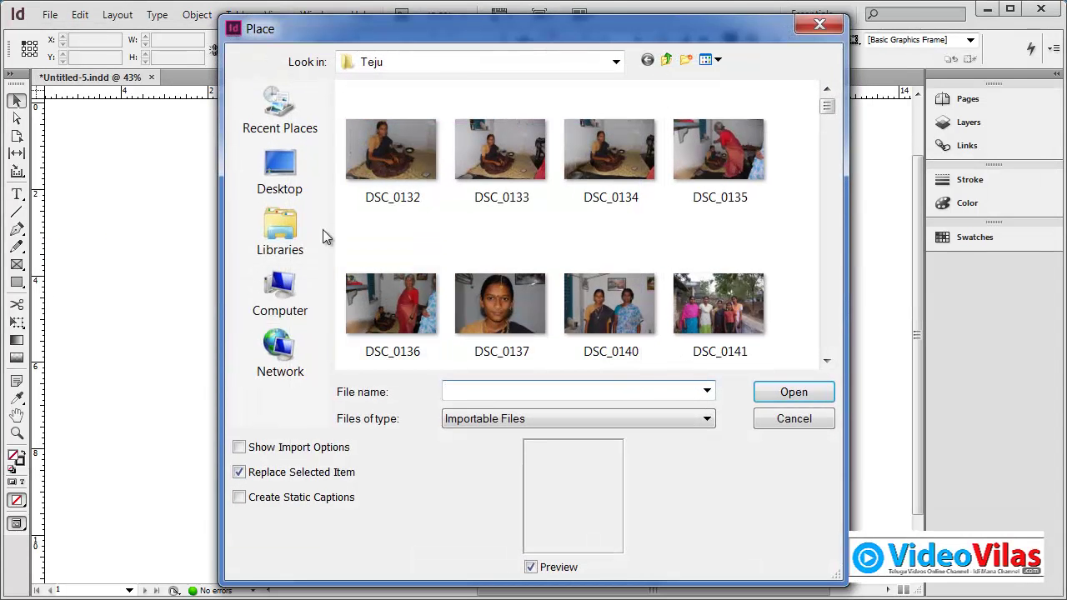
click(291, 190)
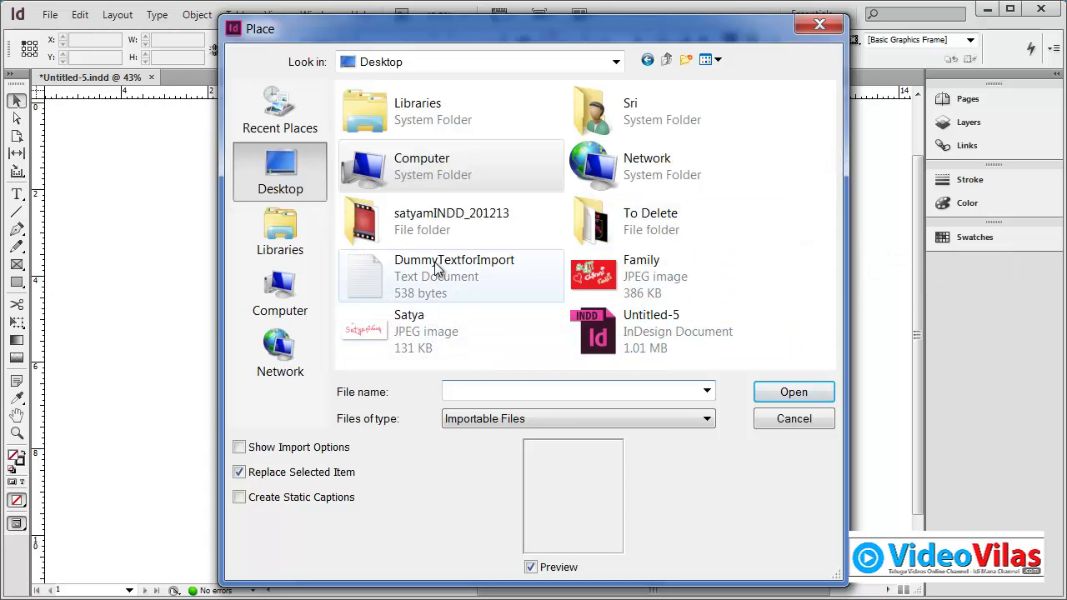
click(396, 282)
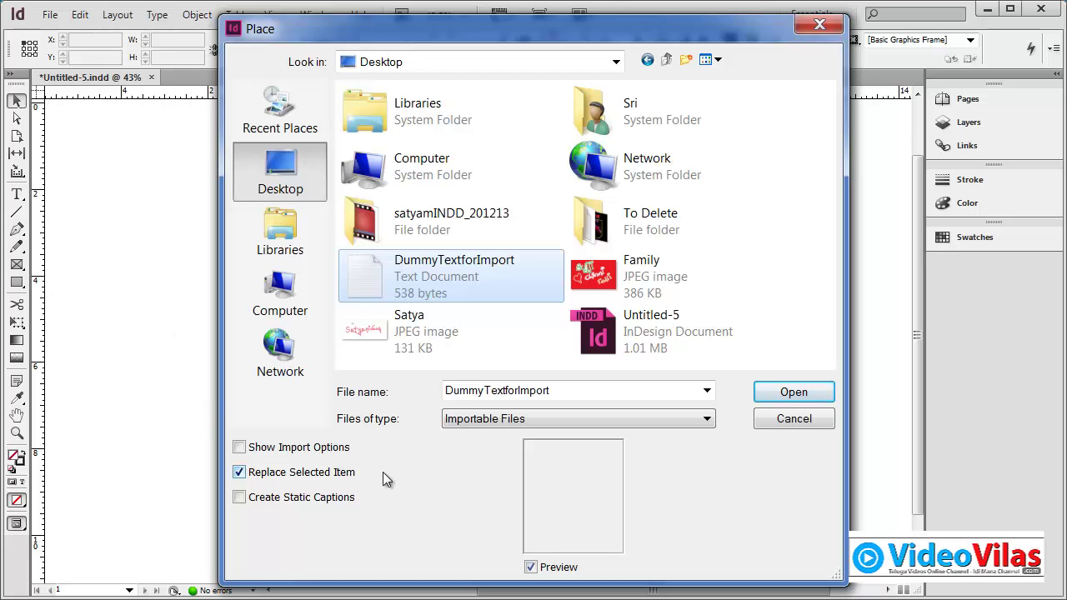
click(259, 477)
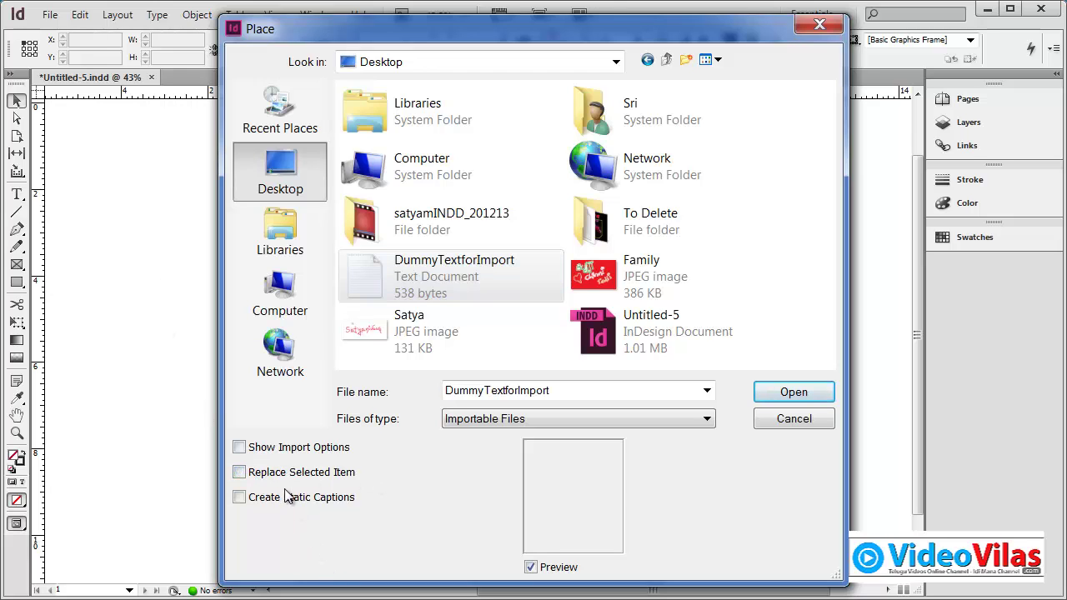
click(288, 473)
drag(463, 33, 745, 48)
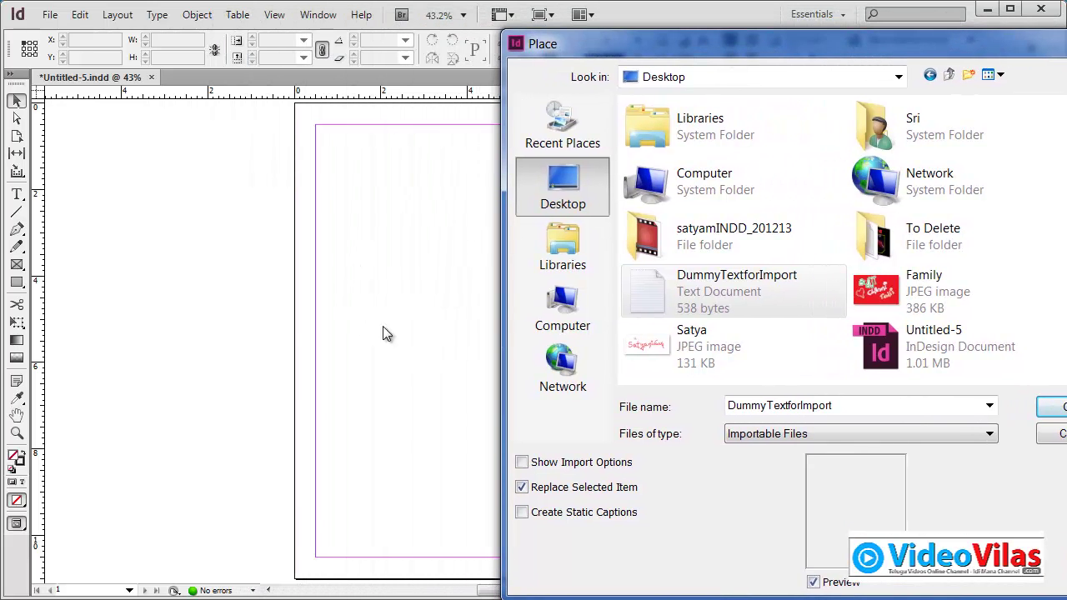
drag(676, 37, 481, 31)
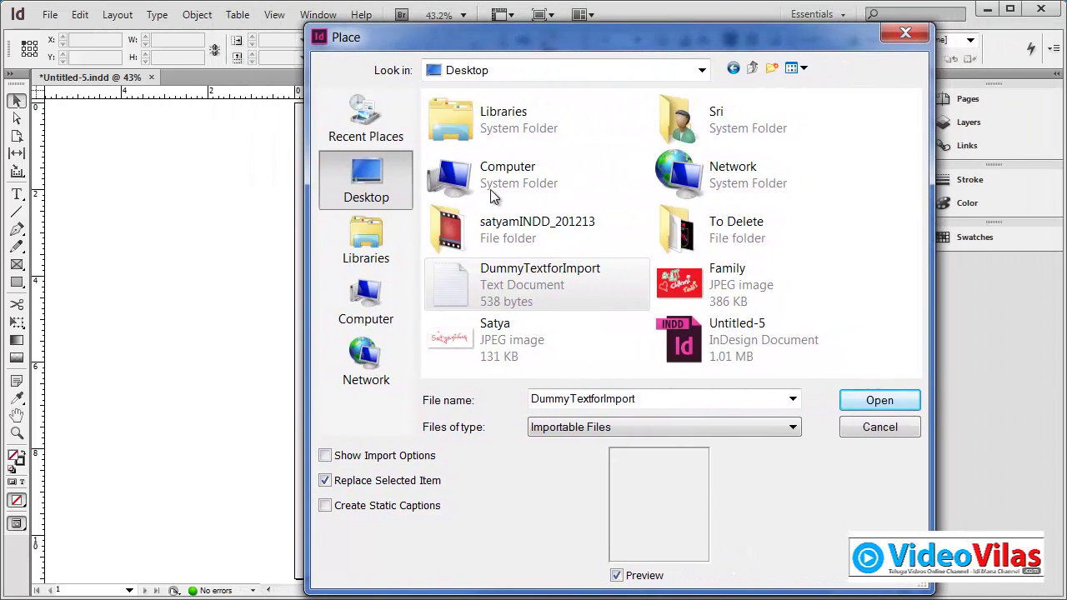
click(407, 482)
click(853, 407)
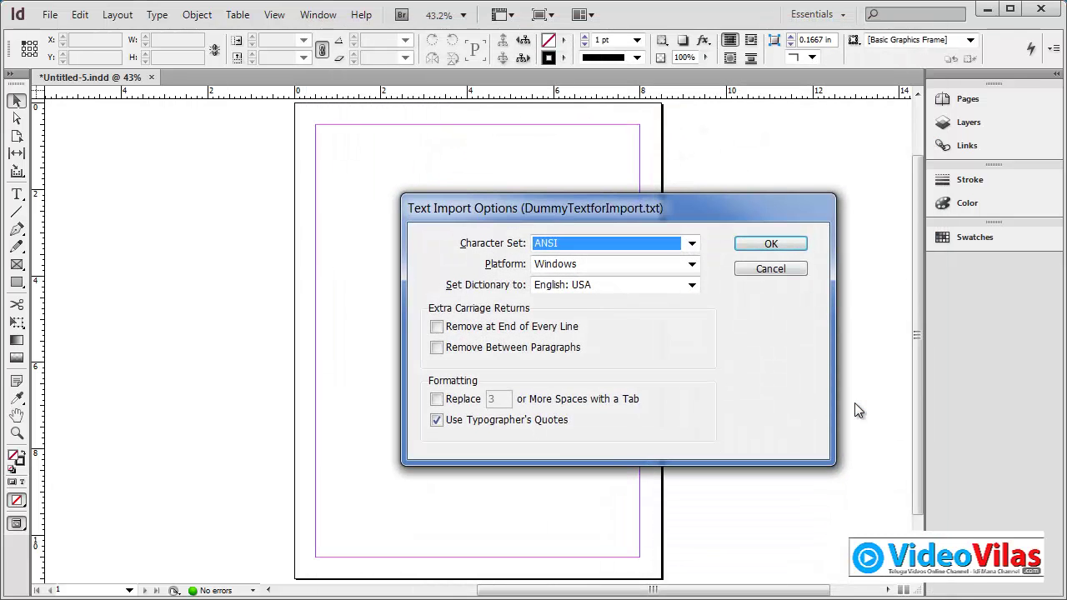
- Examine the character set, platform and dictionary choices in the text import options
drag(559, 200, 355, 209)
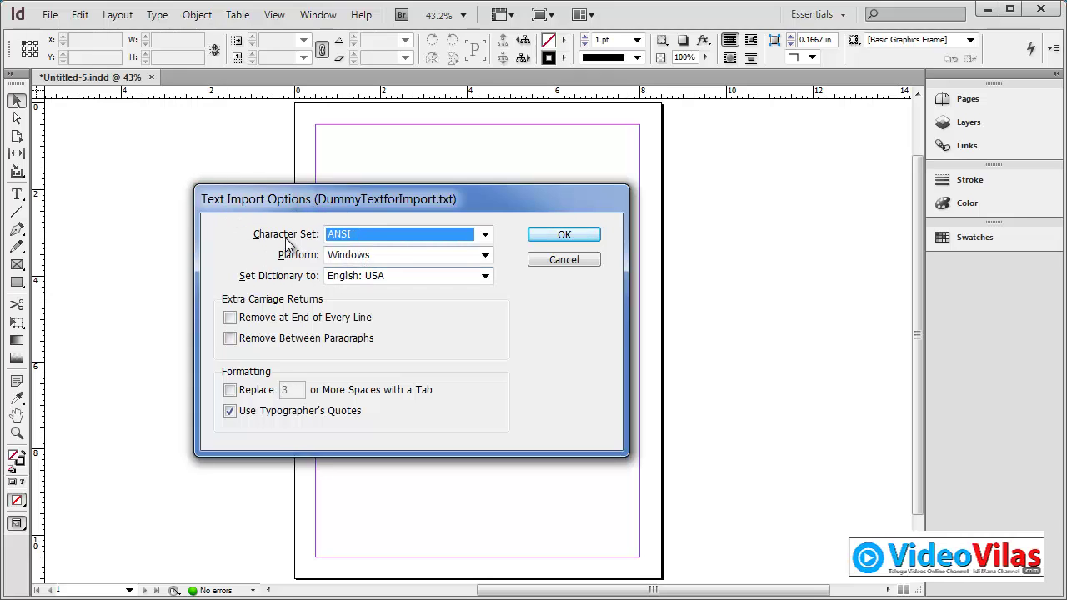
click(395, 234)
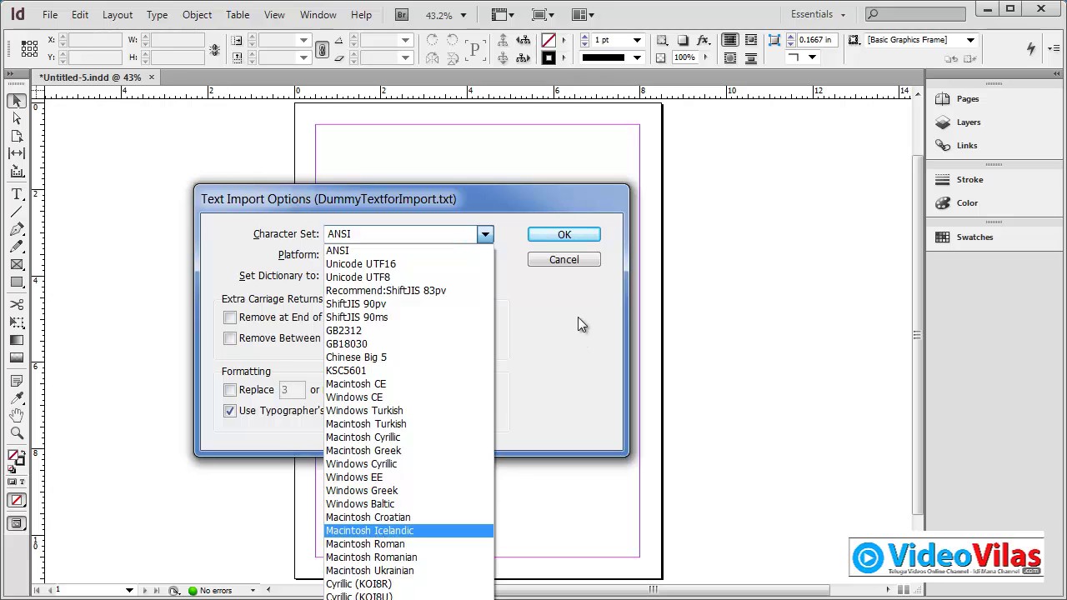
click(542, 298)
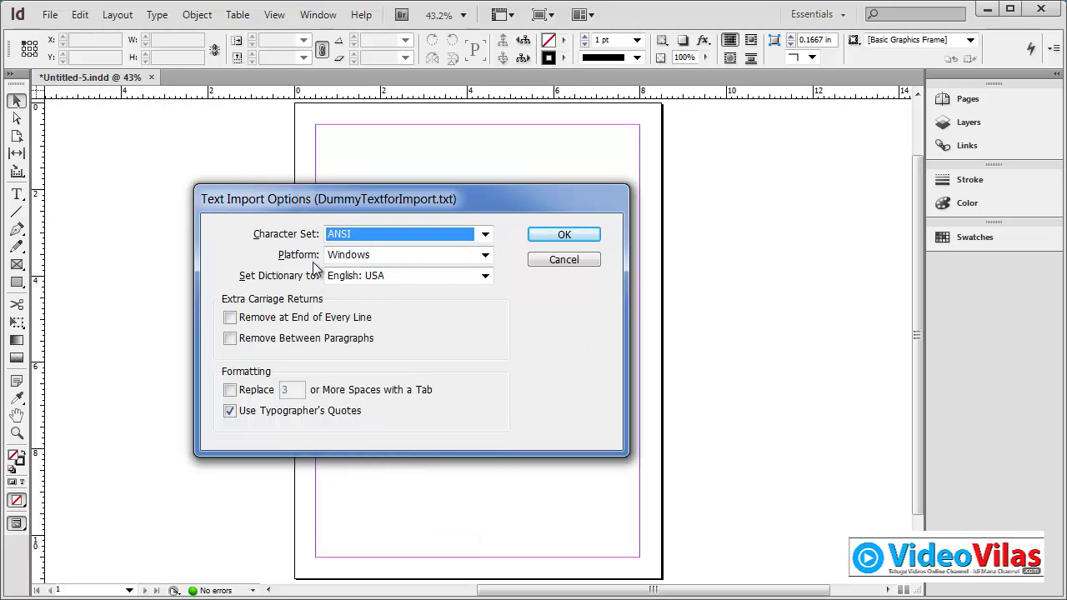
click(390, 257)
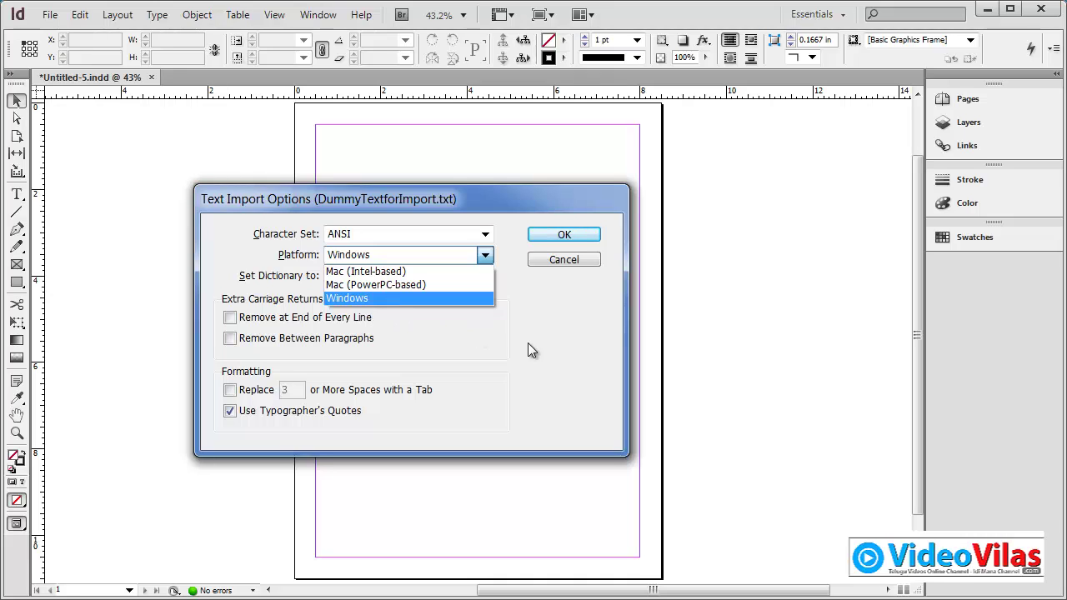
click(366, 298)
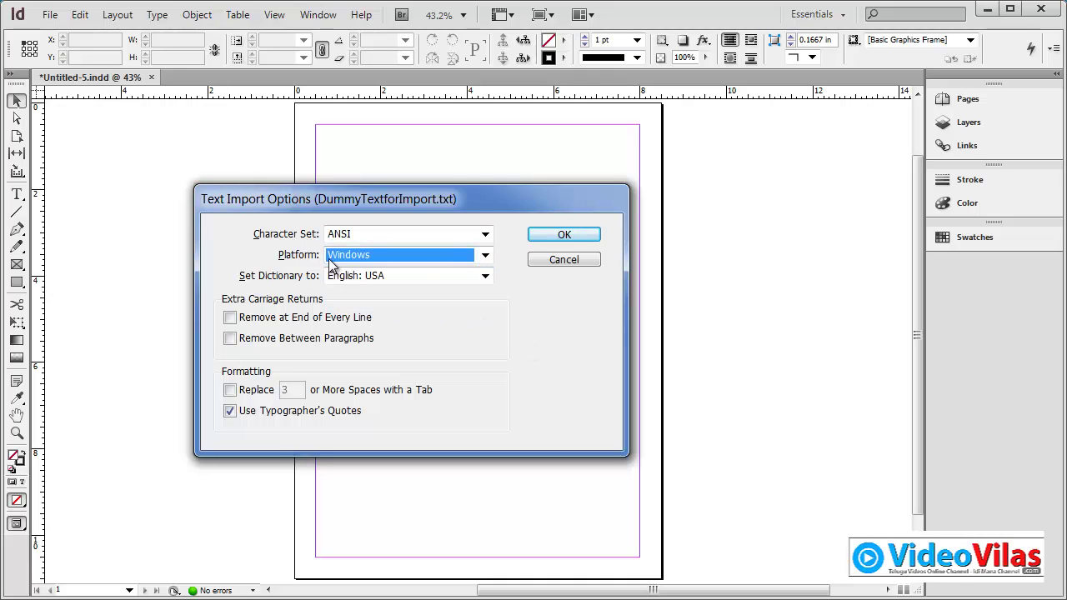
click(485, 276)
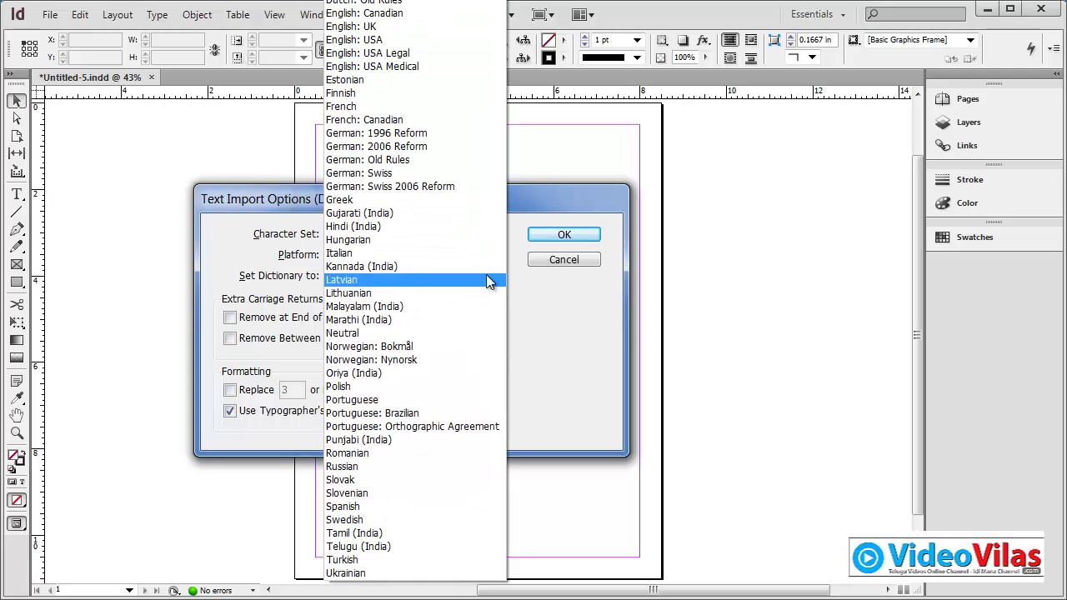
click(573, 313)
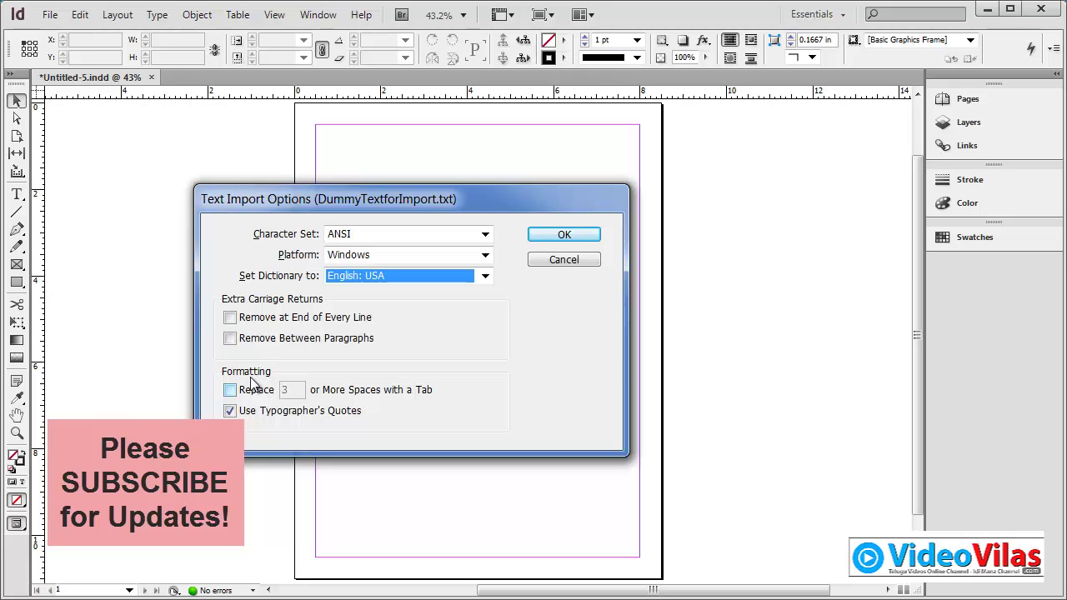
- Accept the import options and place the text across the full margin width near the page top, and undo the placement
click(564, 237)
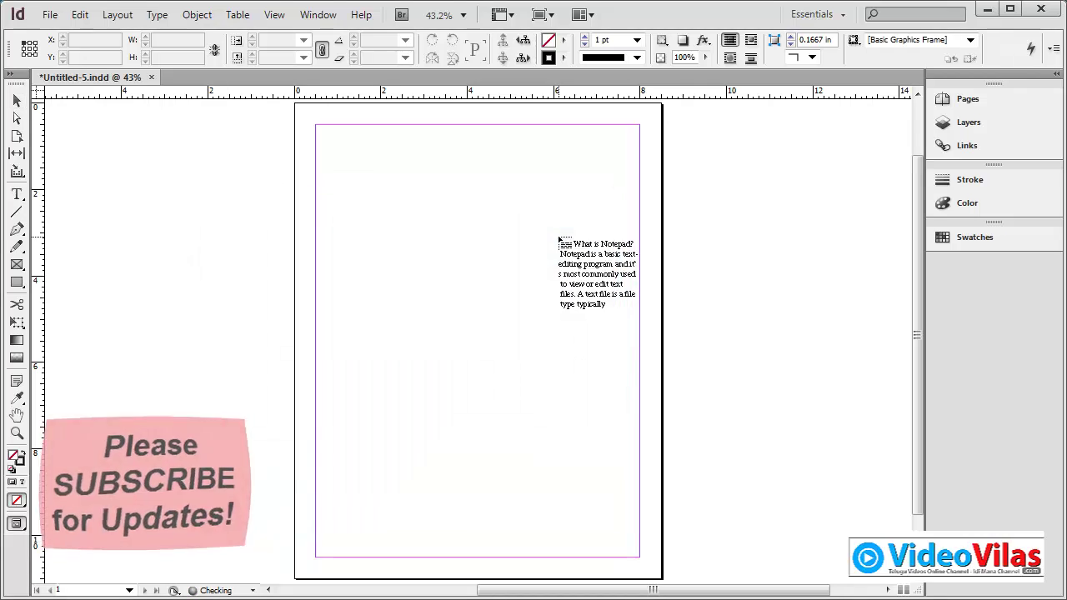
click(344, 206)
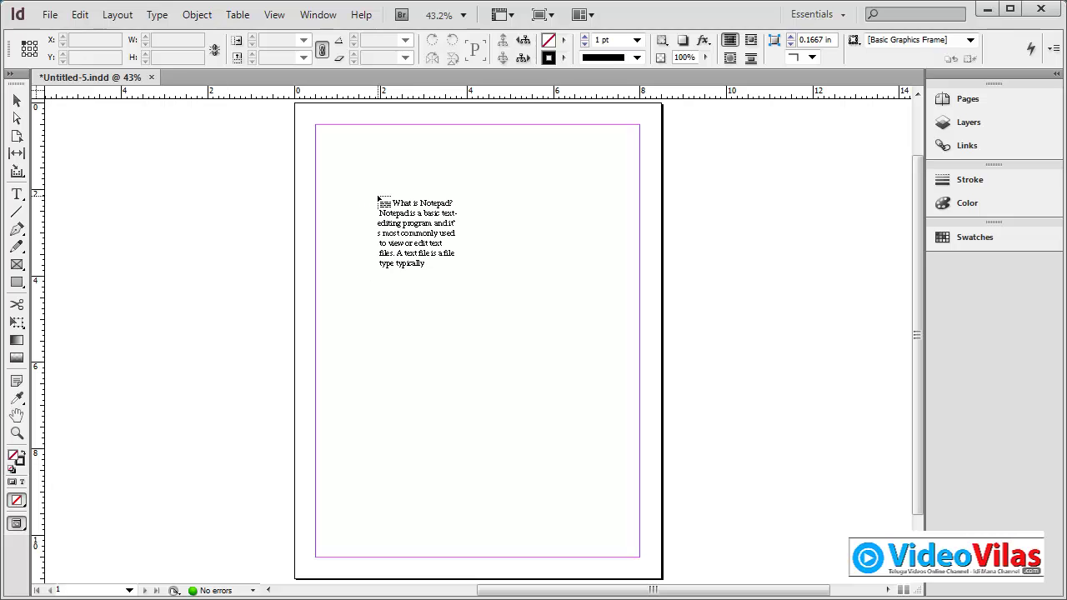
drag(339, 149, 339, 149)
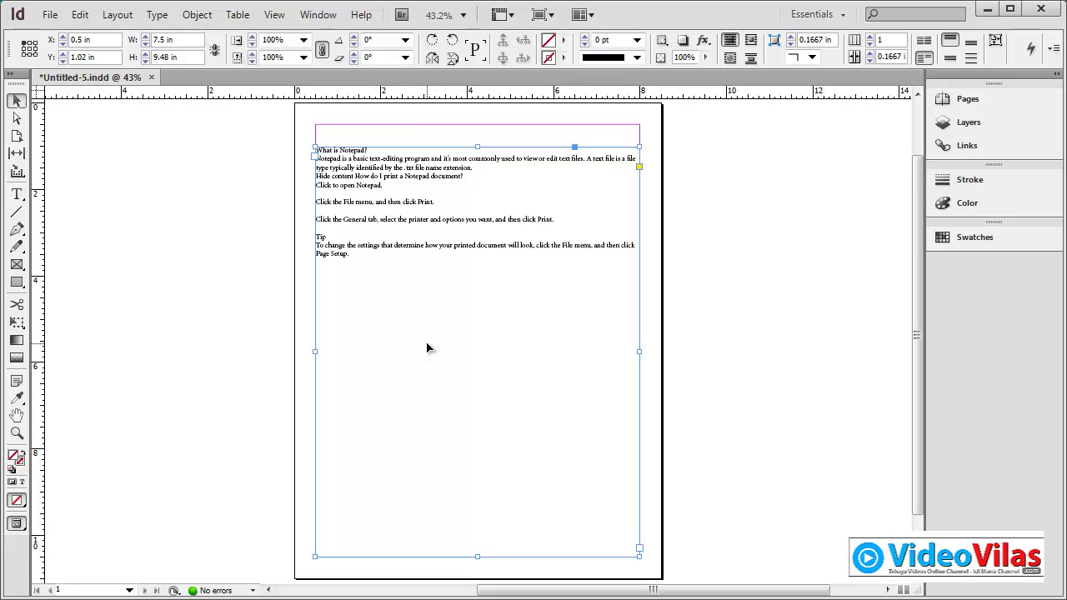
key(ctrl+z)
- Place DummyTextforImport without import options in a frame about 2.8 in wide and 5.3 in high, low in the page's left half
click(50, 16)
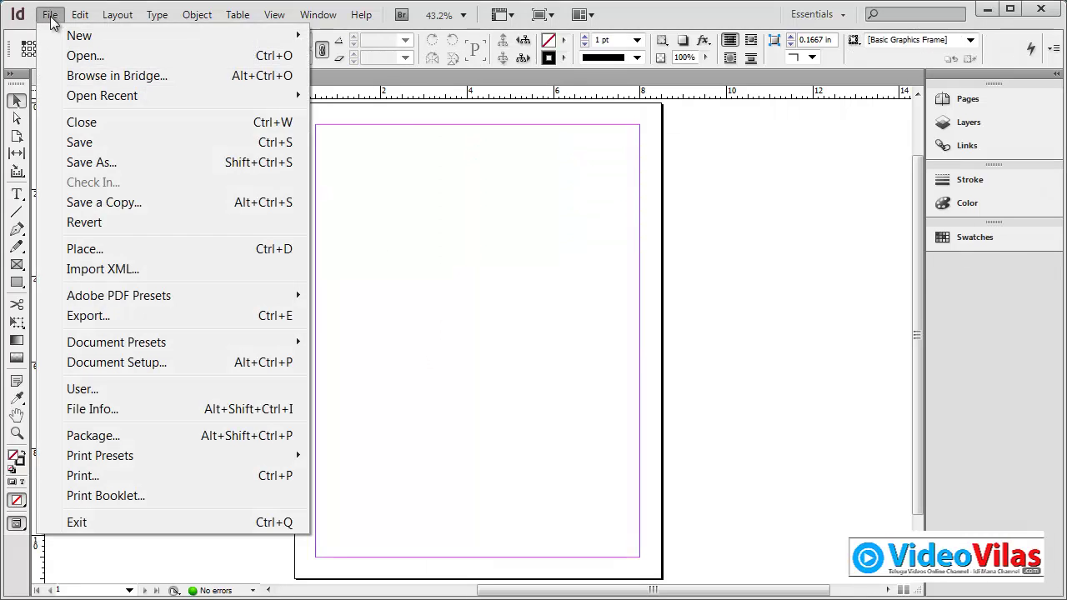
click(95, 249)
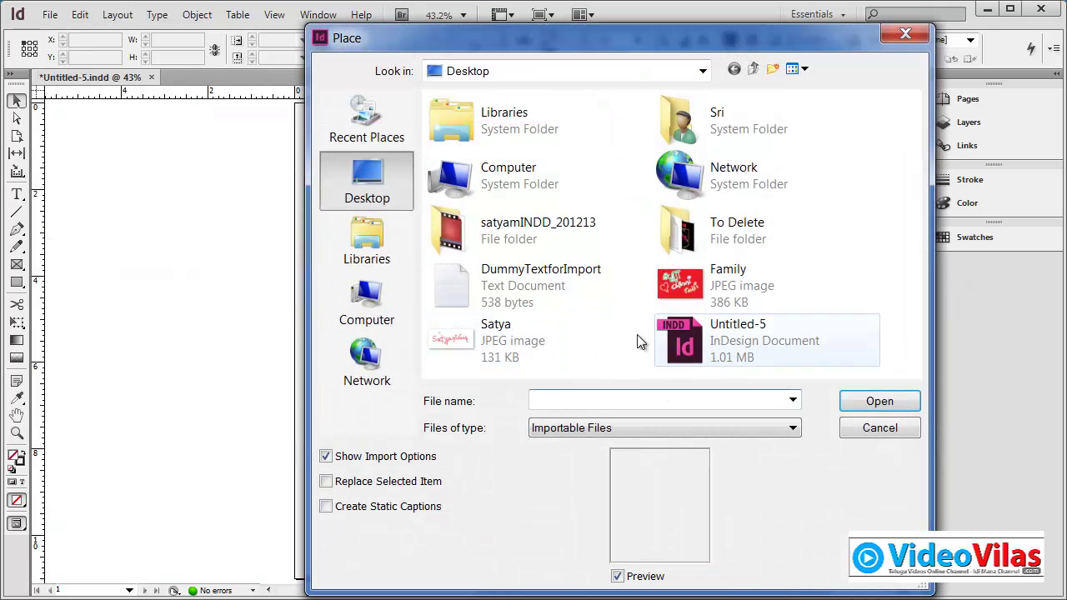
click(458, 274)
click(393, 457)
click(844, 402)
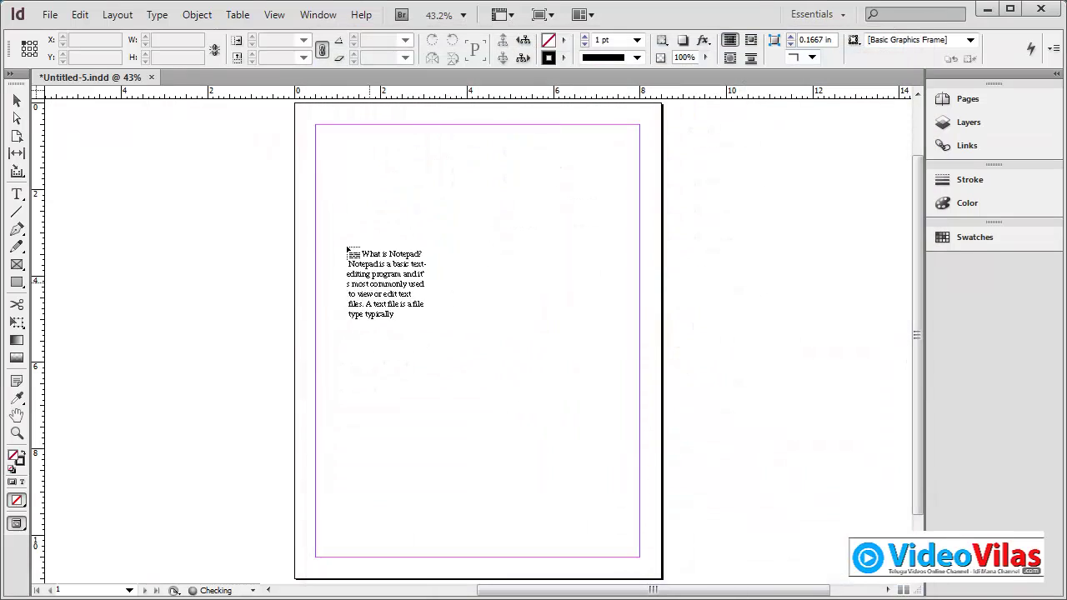
drag(339, 298, 461, 526)
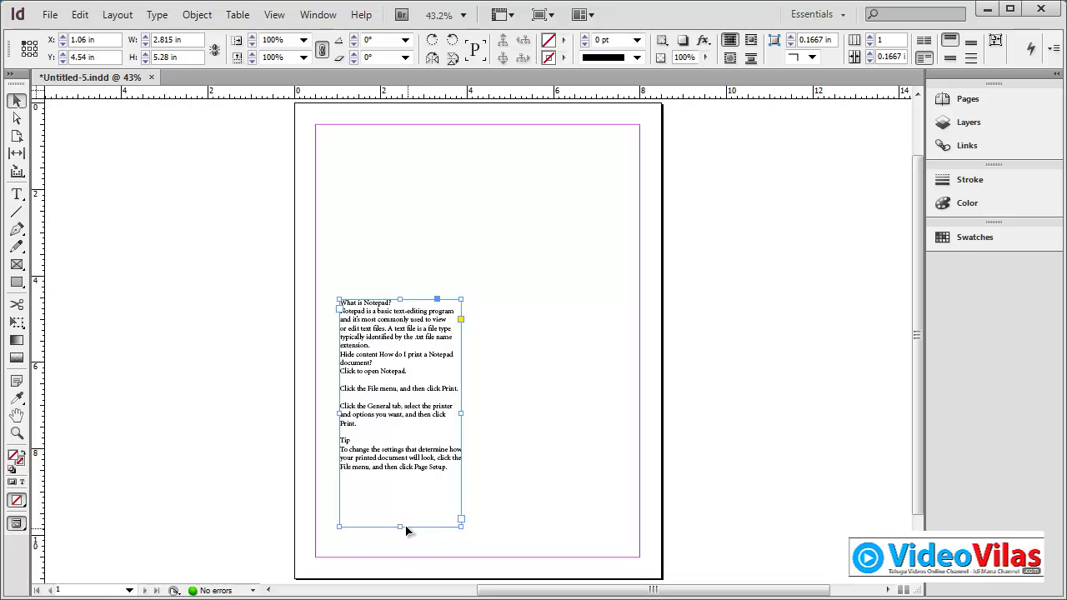
- Shorten the placed text frame to about 4.4 in high and delete it
drag(403, 525, 404, 490)
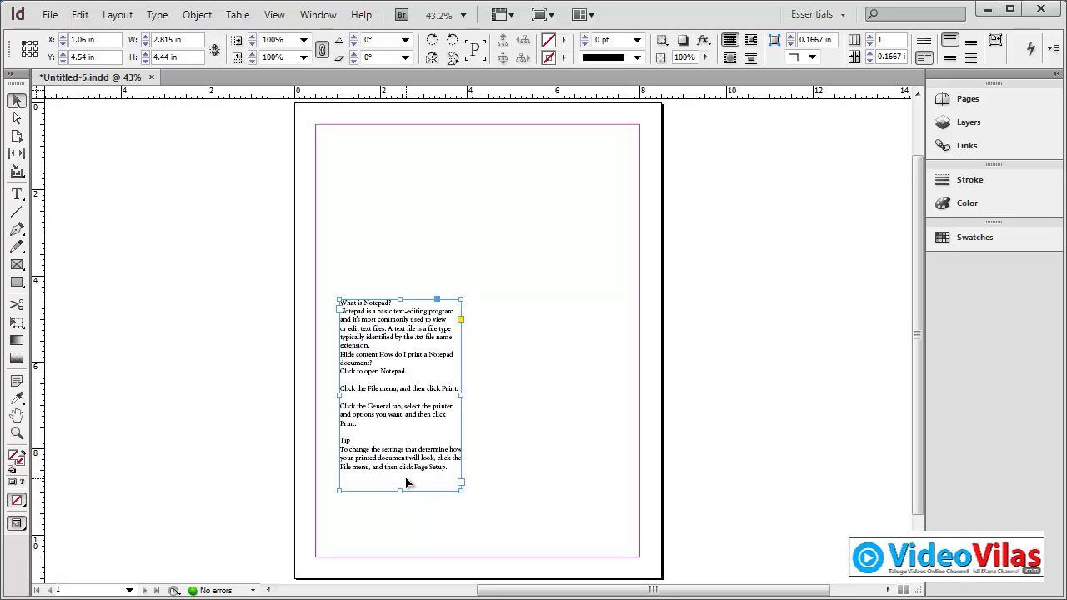
key(Delete)
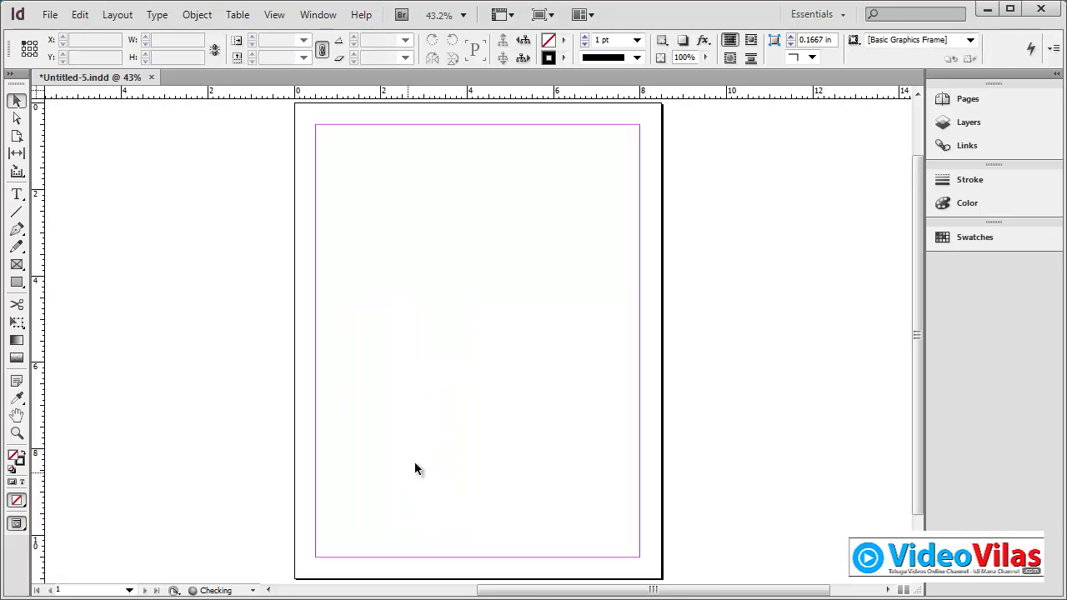
- Place DummyTextforImport in a small frame about 2.1 in wide and 2.4 in high in the page's upper part, and zoom in on it
click(50, 14)
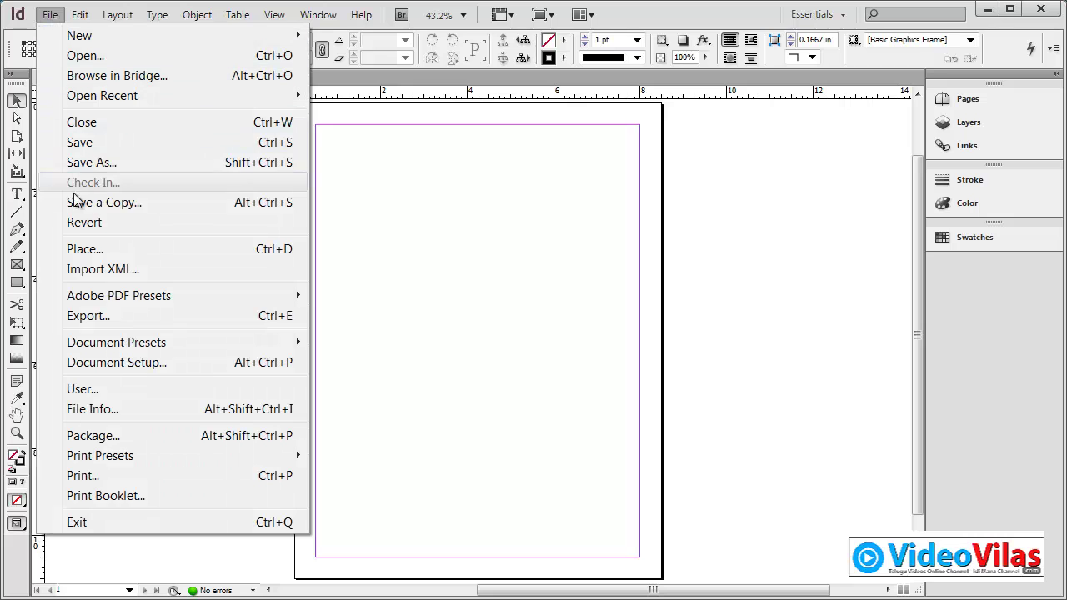
click(94, 249)
click(533, 282)
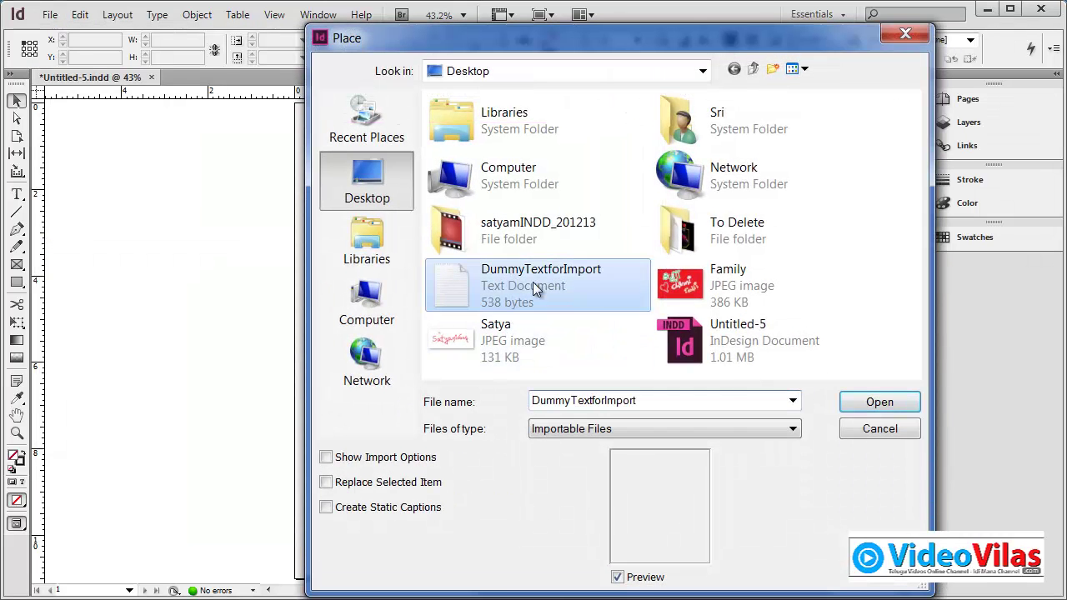
click(868, 406)
drag(402, 209, 495, 311)
drag(329, 149, 571, 428)
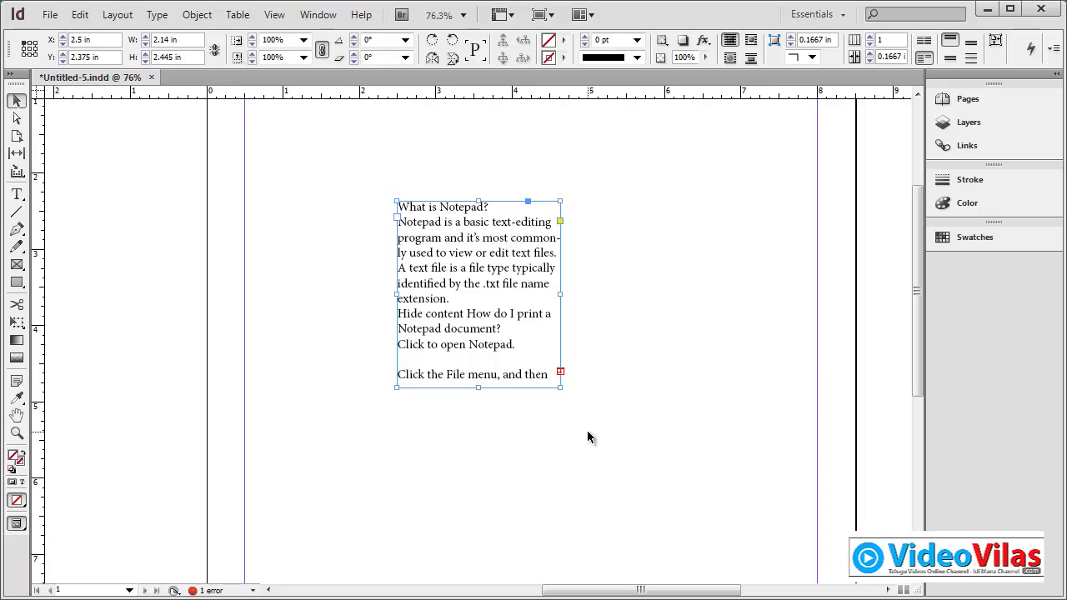
- Enlarge the text frame to about 2.5 in by 2.5 in and move it to about X 1.88 in, Y 2.7 in
scroll(587, 431, down, 3)
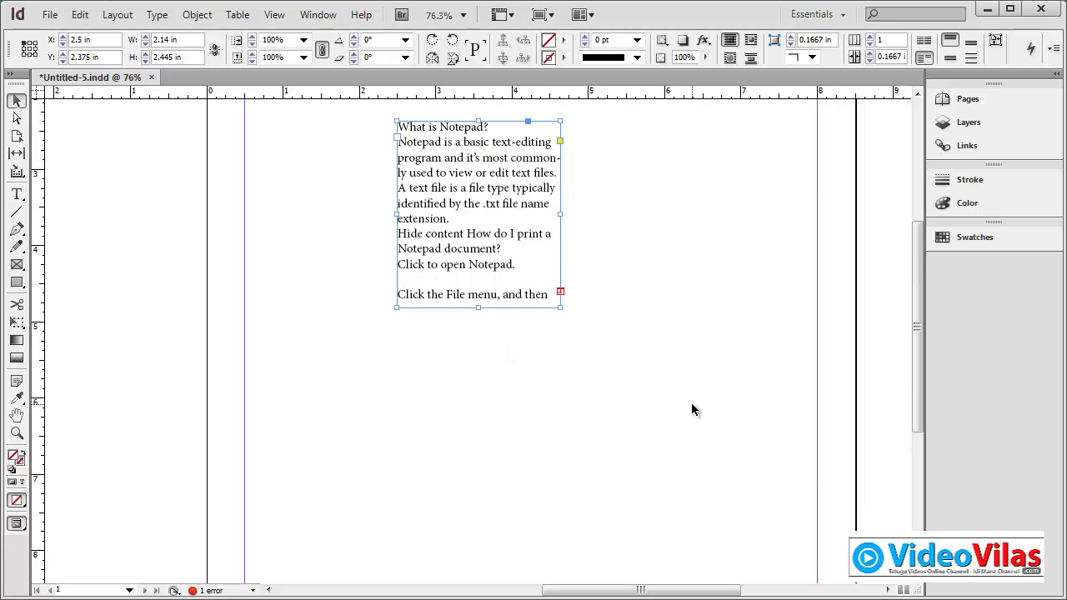
mouse_move(561, 308)
mouse_down()
mouse_move(614, 364)
mouse_move(724, 368)
mouse_move(746, 405)
mouse_move(585, 312)
mouse_up()
drag(459, 208, 411, 232)
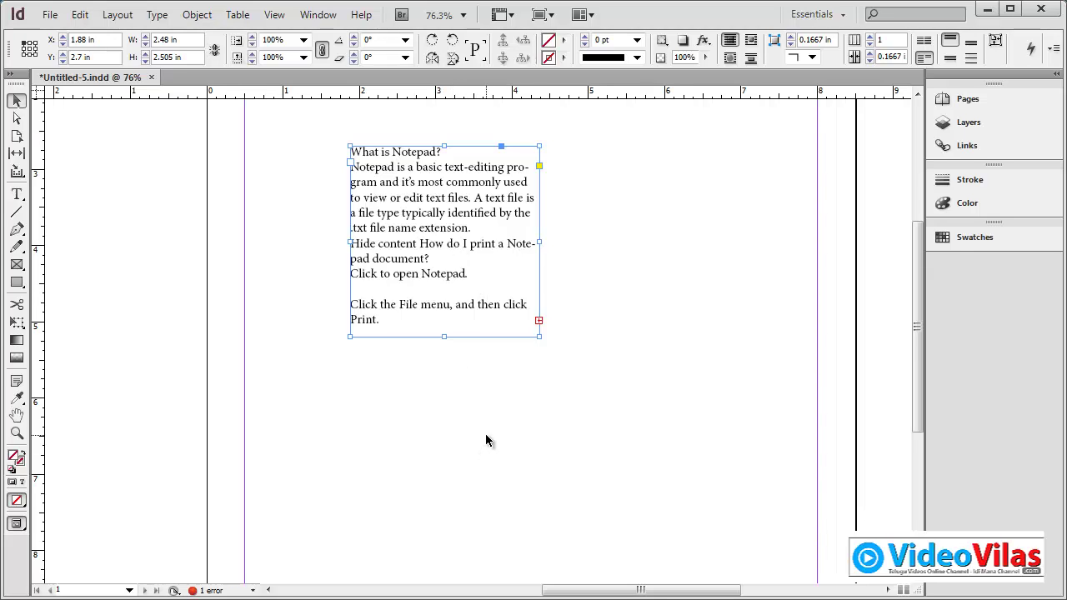
- Flow the frame's overset text into a second linked frame about 2.8 in by 2.8 in, lower on the page's right side
click(539, 322)
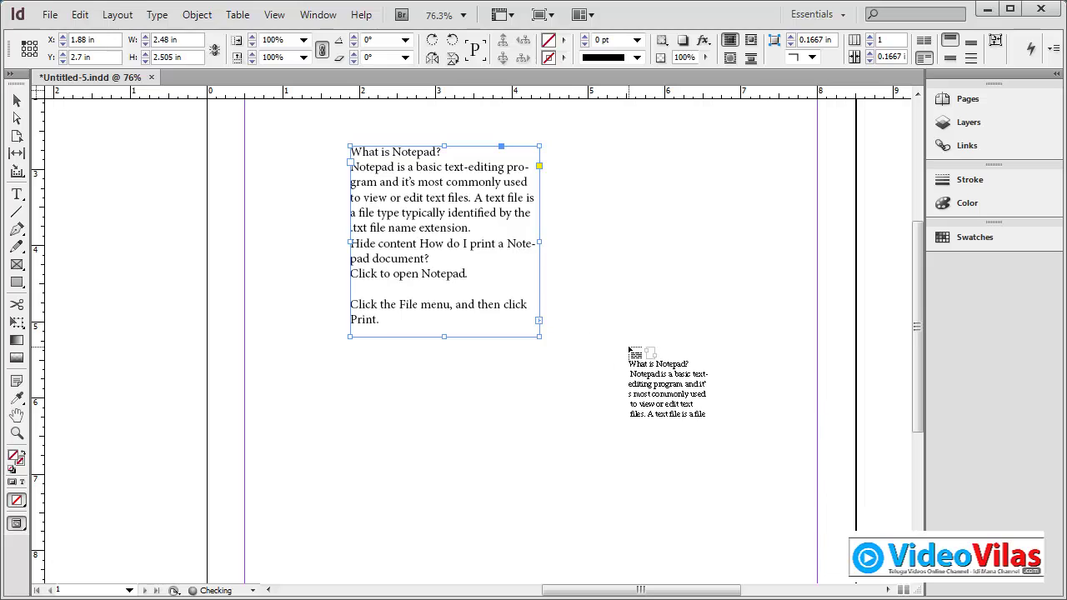
scroll(629, 350, down, 4)
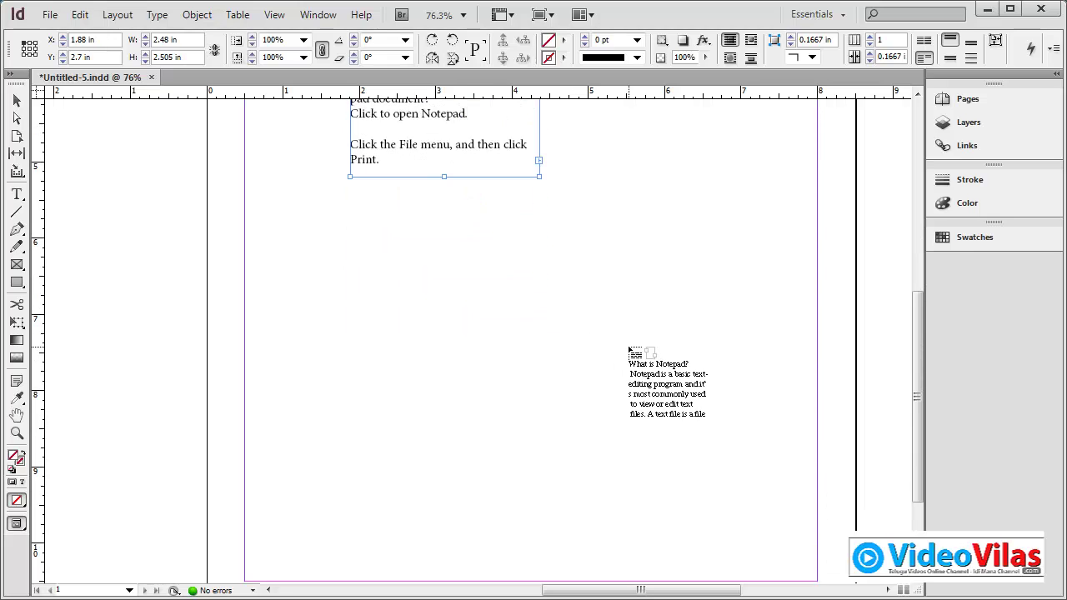
drag(563, 302, 774, 514)
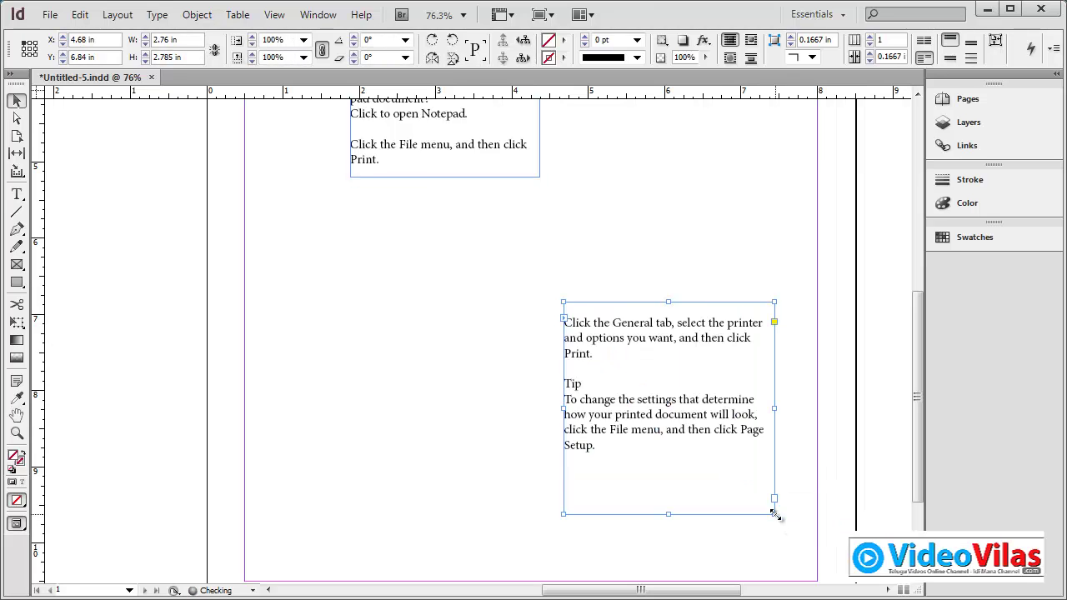
- Move the second linked text frame up to about X 4.75 in, Y 5.75 in, and select the first frame
click(462, 330)
click(450, 147)
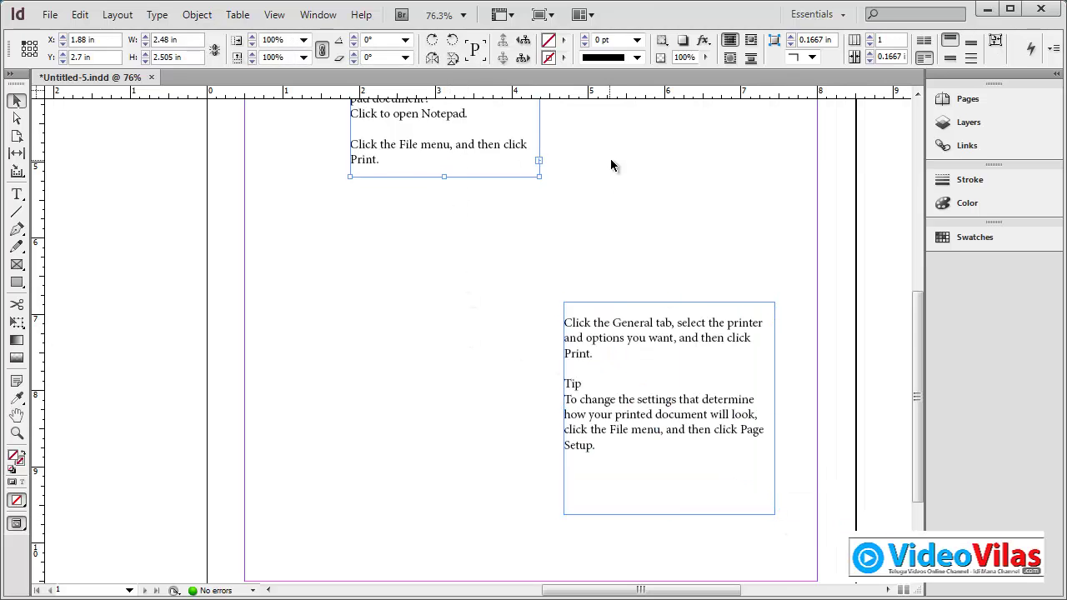
scroll(611, 164, up, 3)
click(647, 452)
drag(647, 453, 655, 367)
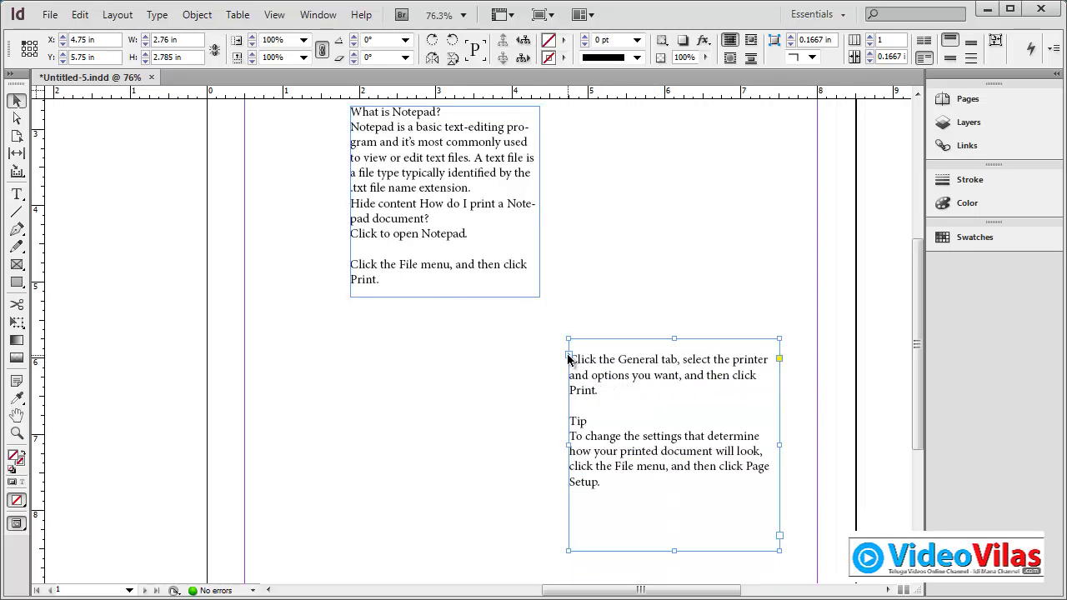
click(475, 217)
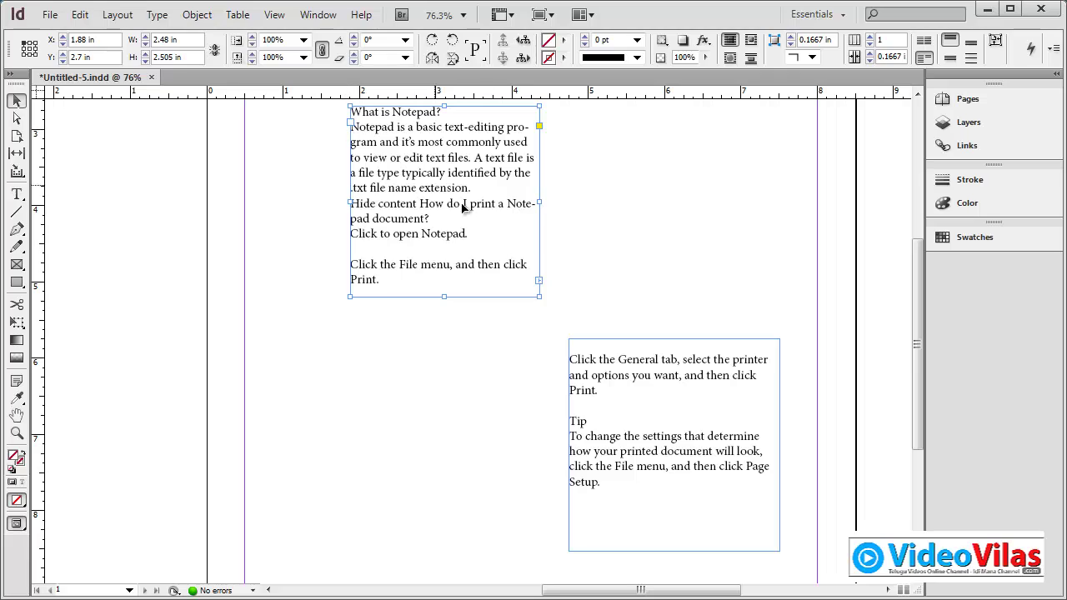
- Reposition the linked text frames, with the first at about X 1.84 in, Y 3.54 in and the second at about X 4.25 in, Y 6.2 in
click(591, 371)
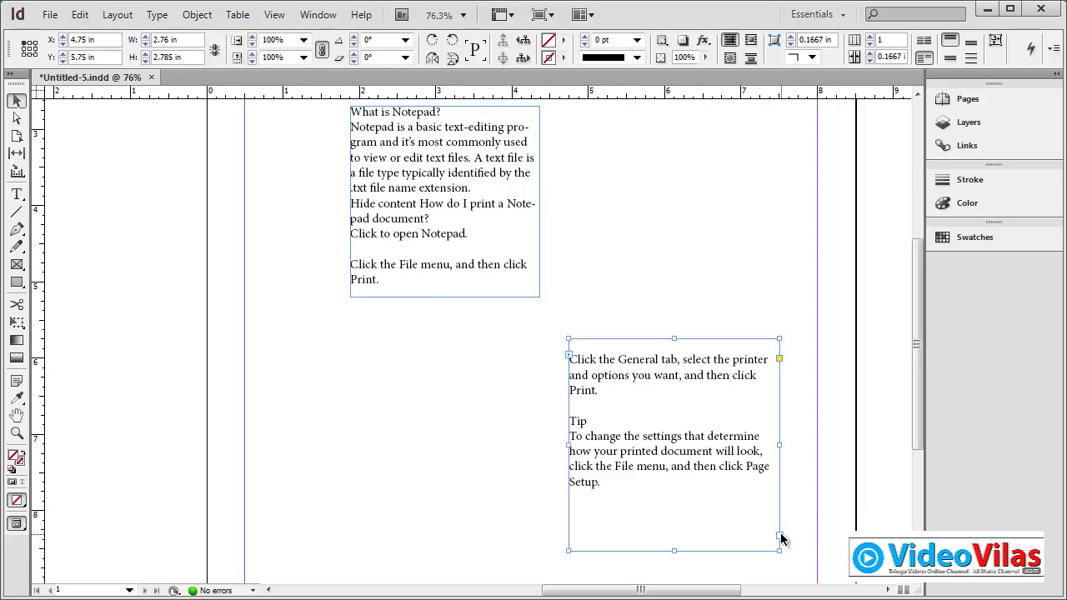
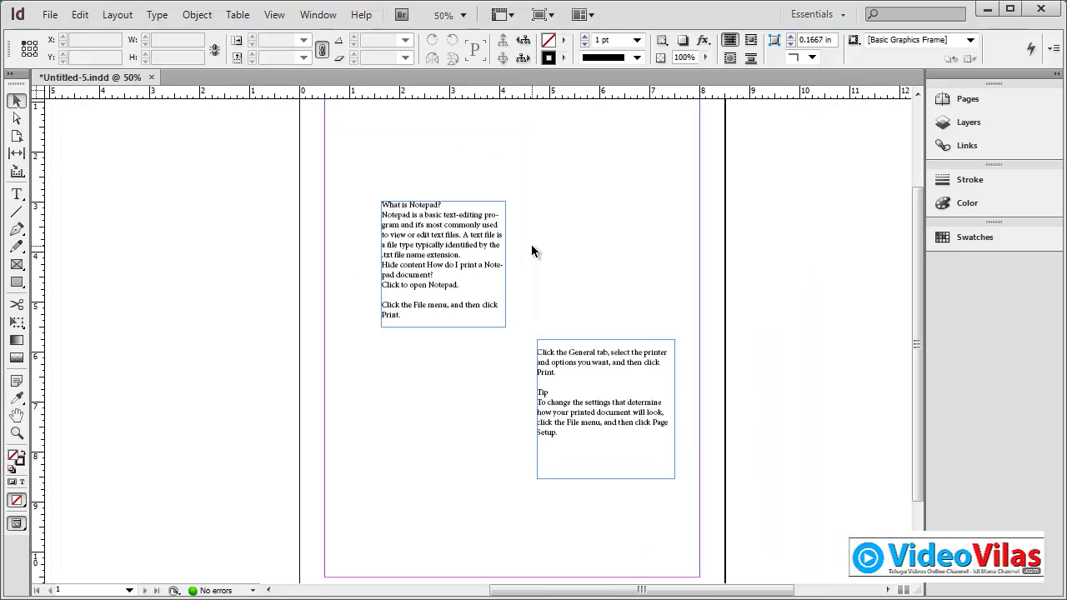
click(519, 248)
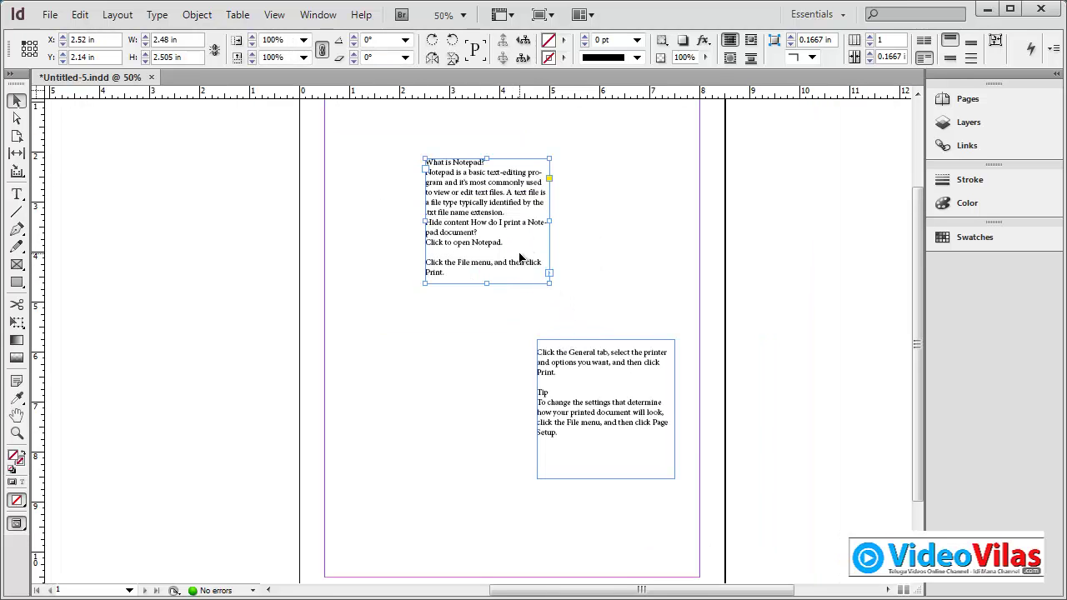
drag(509, 252, 472, 290)
drag(557, 379, 525, 356)
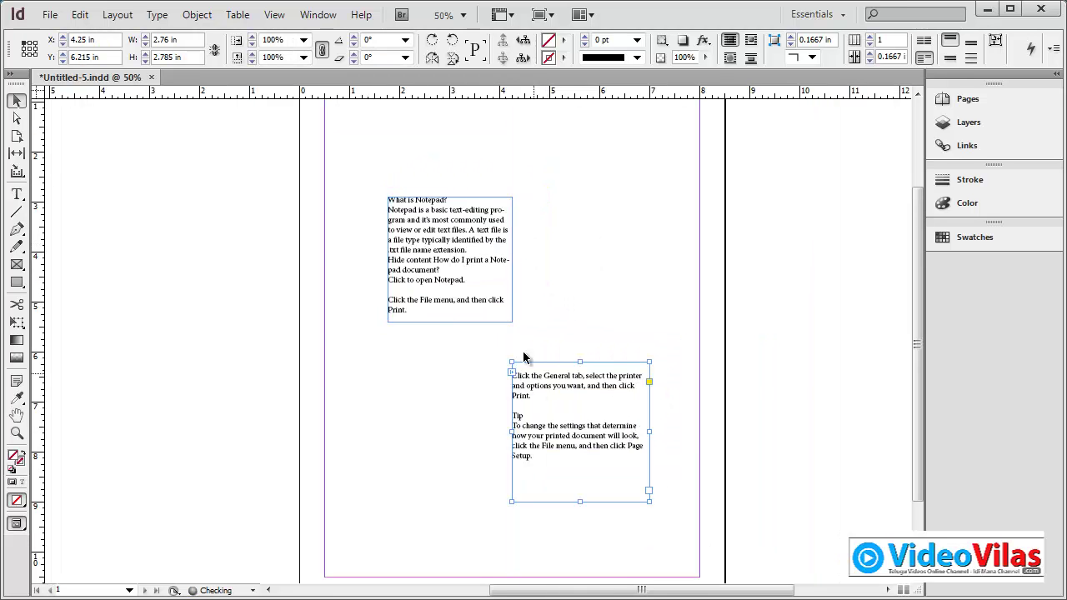
click(511, 13)
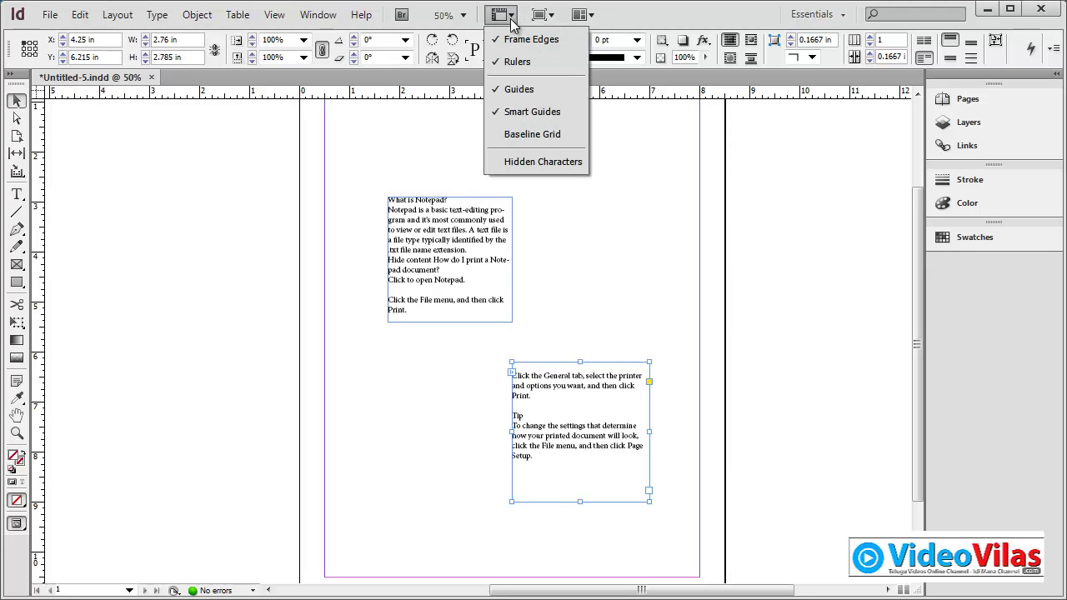
click(531, 240)
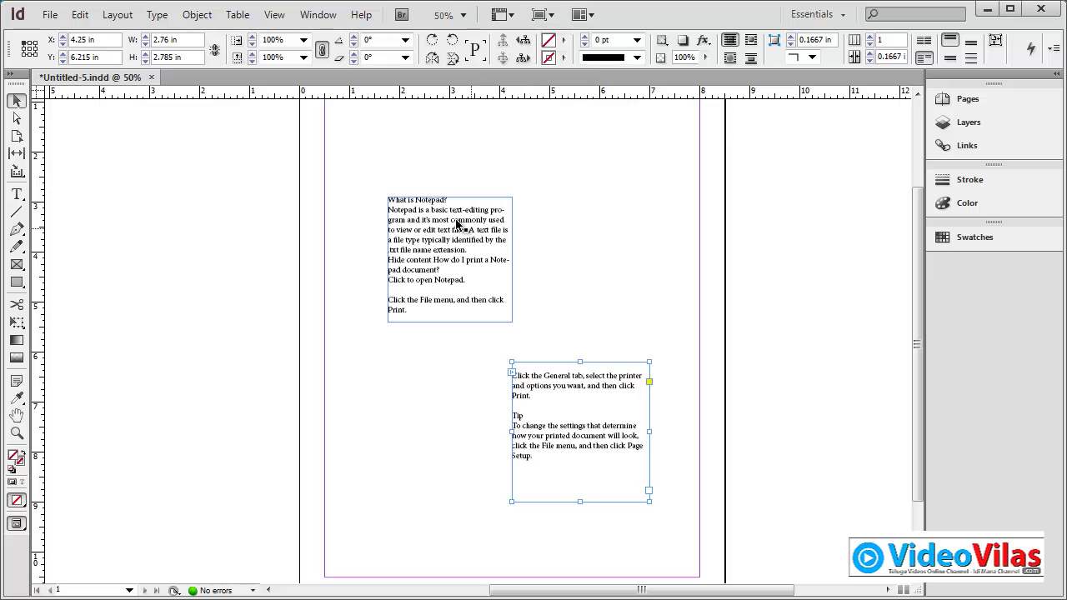
drag(421, 212, 424, 243)
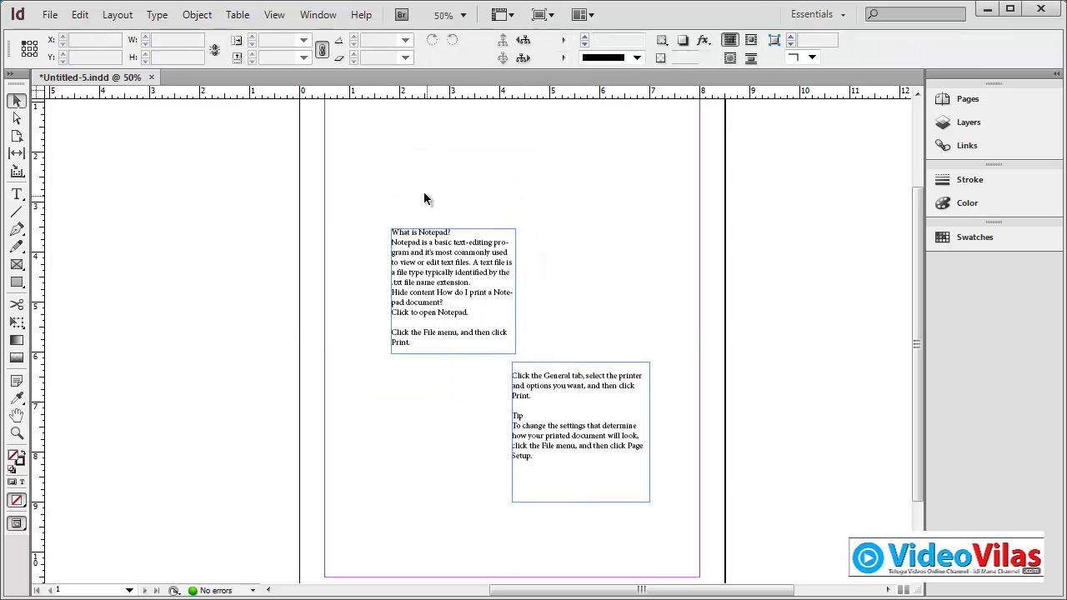
- Delete both linked text frames from the page
drag(424, 192, 652, 446)
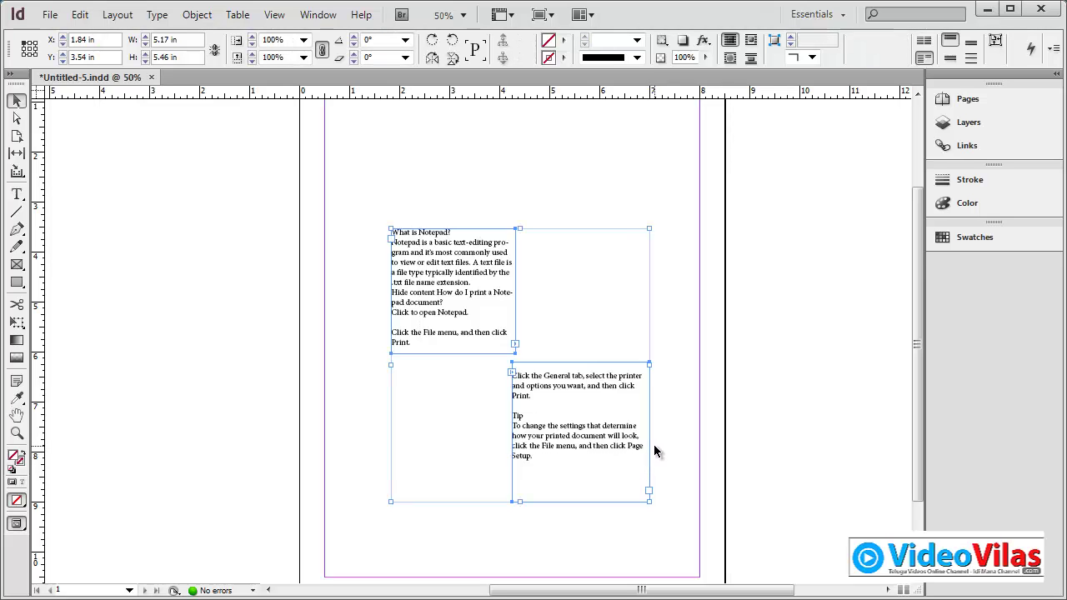
key(Delete)
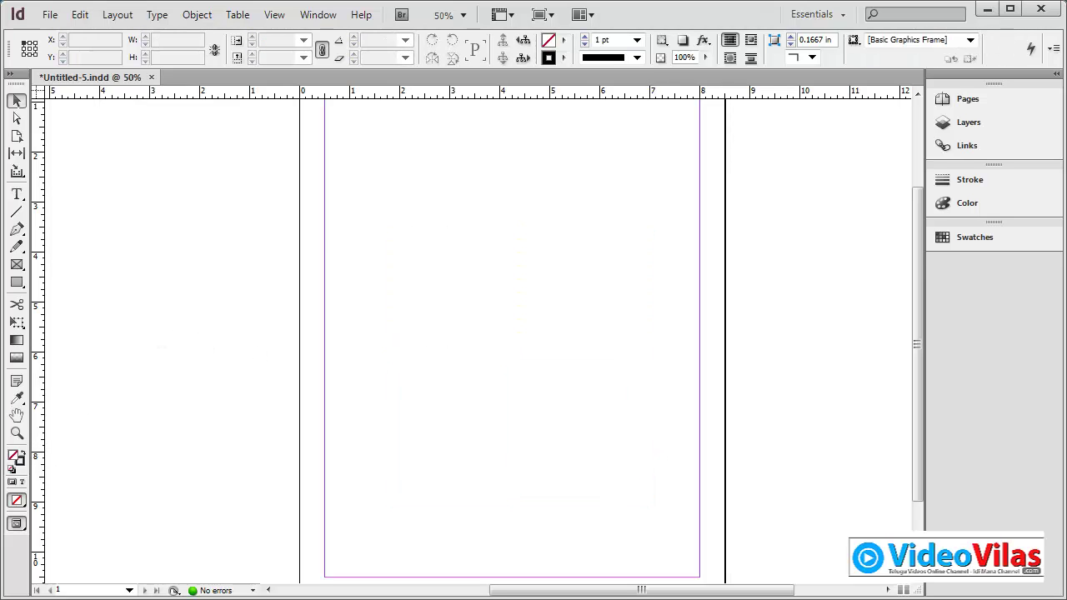
- Switch to a new WordPad document and shrink and reposition its window so it fits fully over the InDesign workspace
key(super)
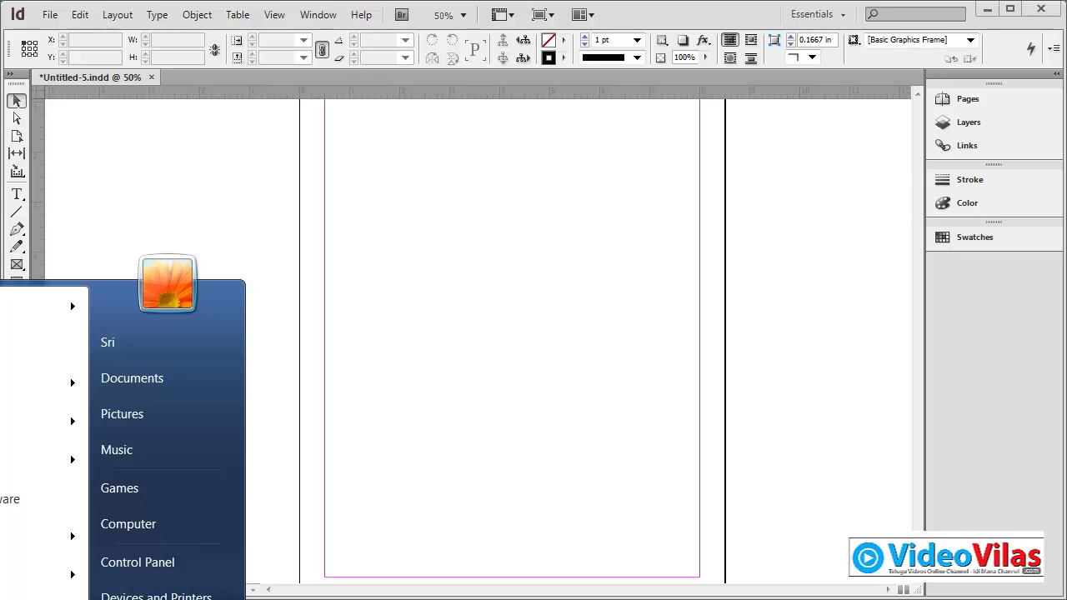
text(wordpad)
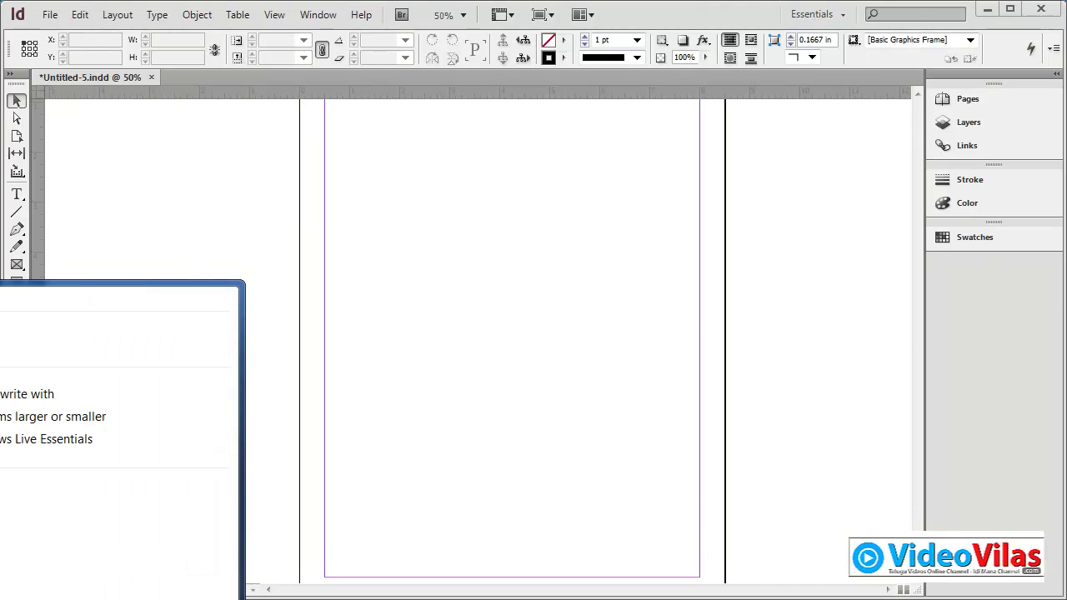
key(Return)
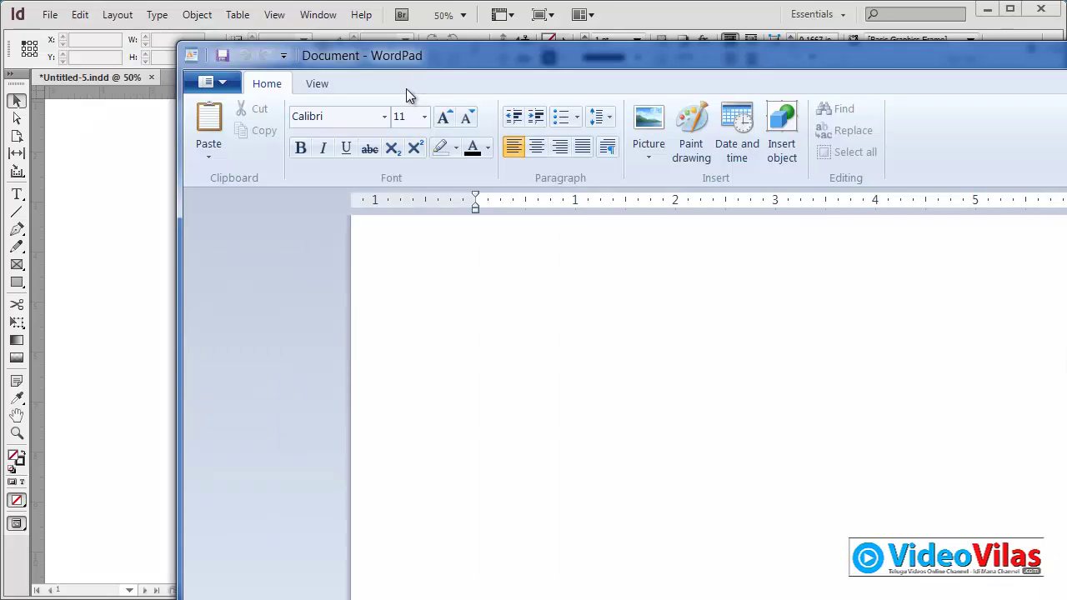
drag(431, 72, 329, 118)
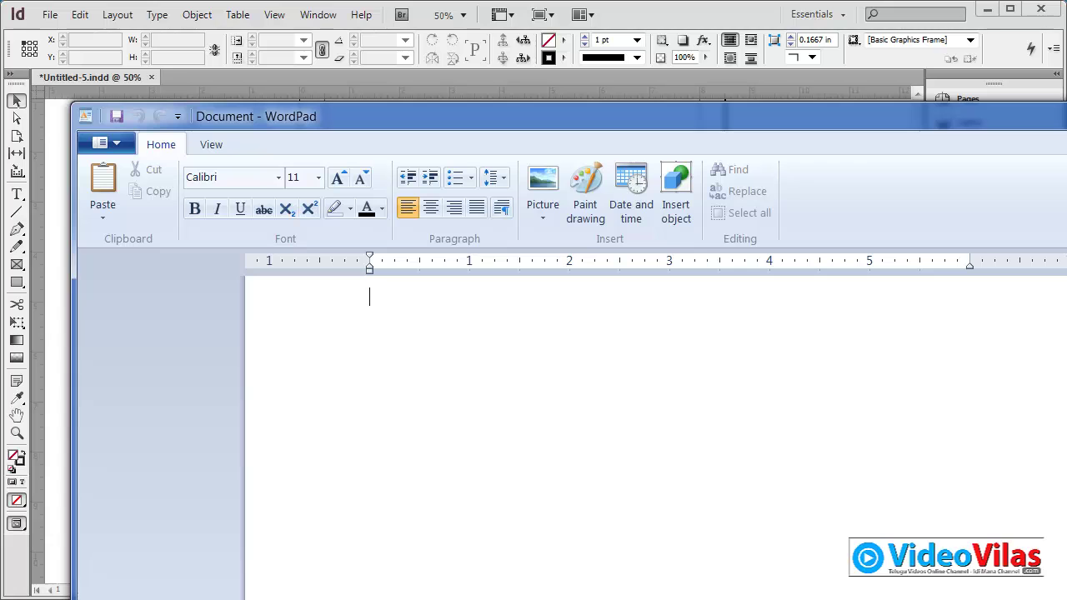
drag(1066, 599, 749, 531)
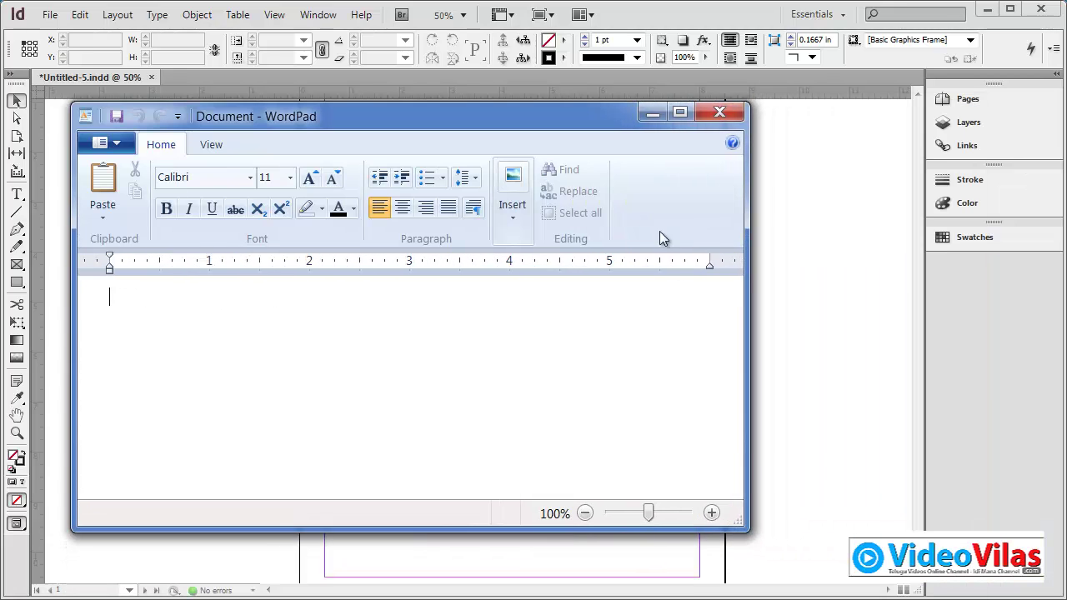
drag(589, 112, 710, 117)
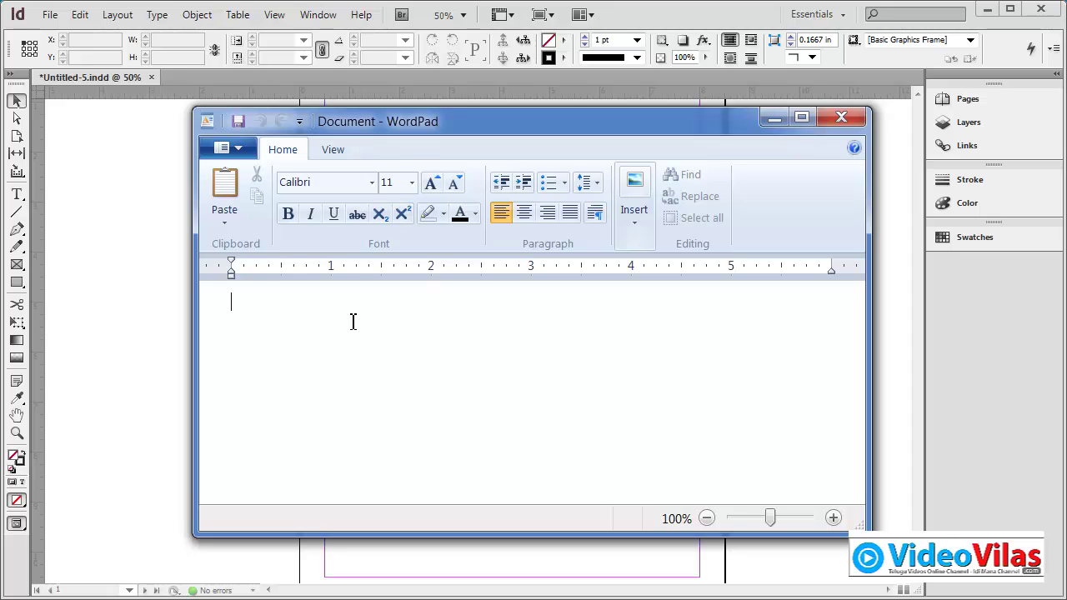
- Enter the sentence "the quick brown fox jumps over the lazy dog" in the WordPad document
text(the quick br)
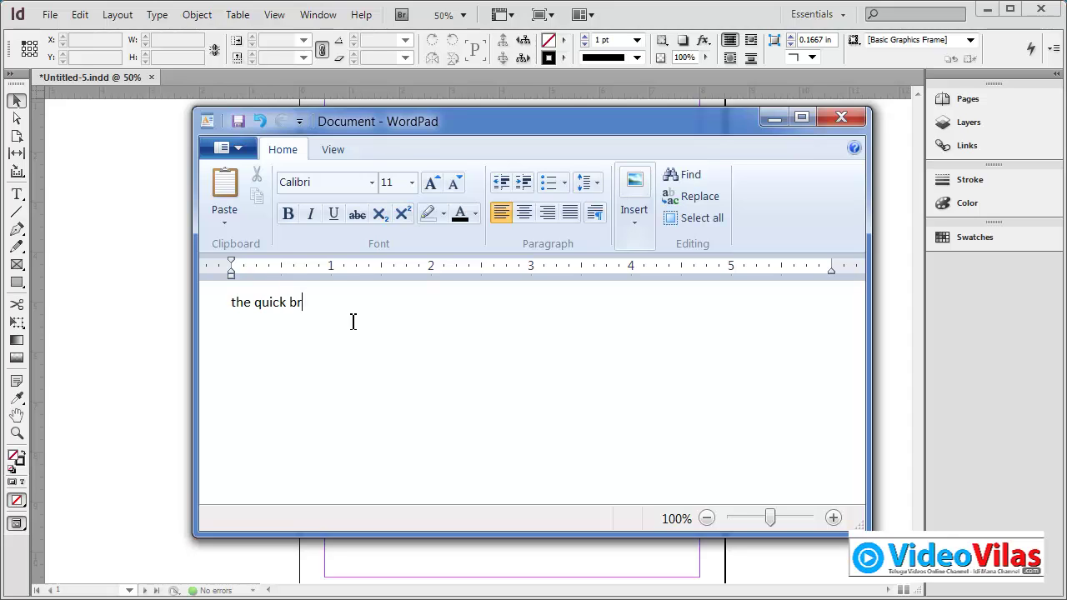
text(own fox jum)
text(ps oewr)
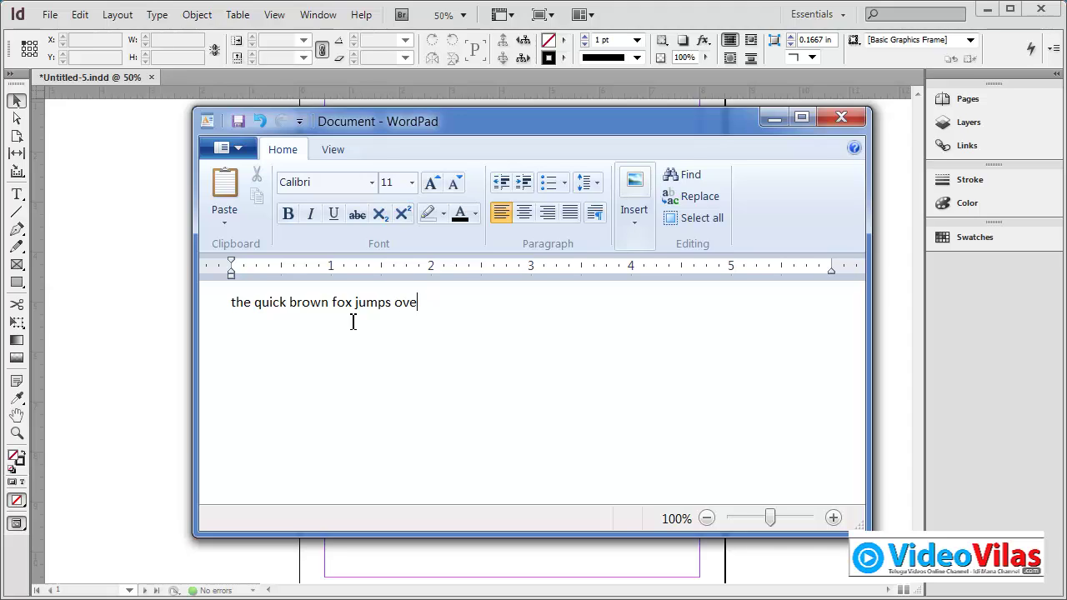
text(r the lazy dog)
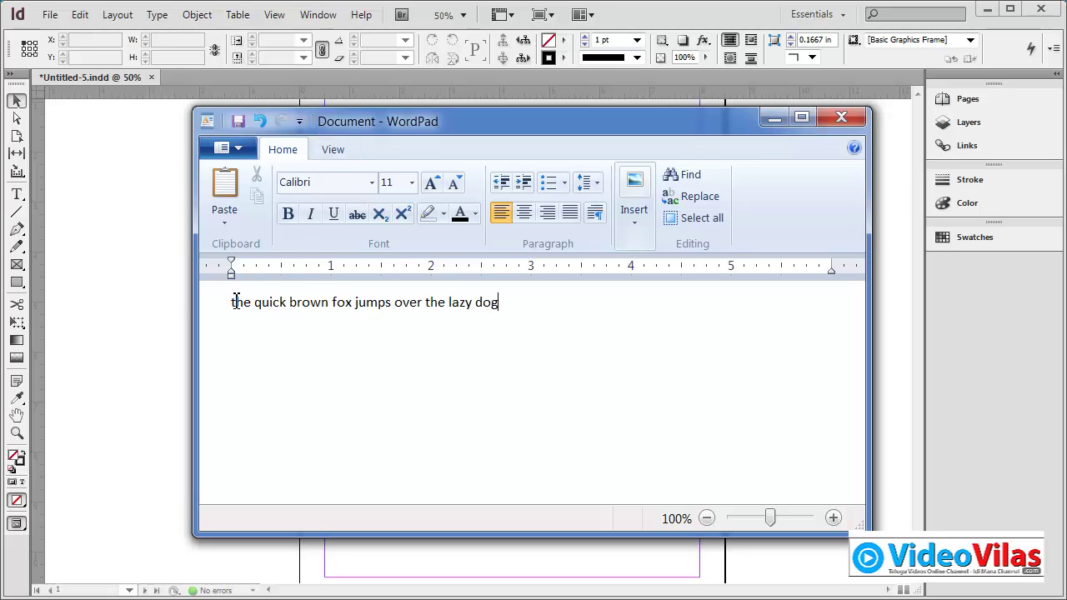
- Make the word "quick" bold and colour the word "brown" orange-red
double_click(280, 303)
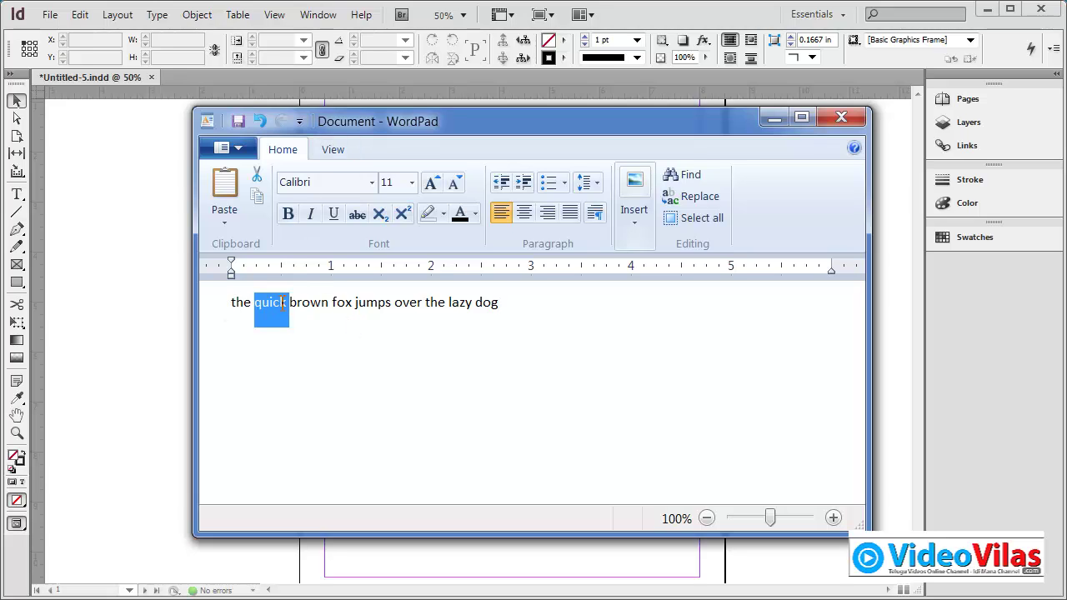
click(287, 214)
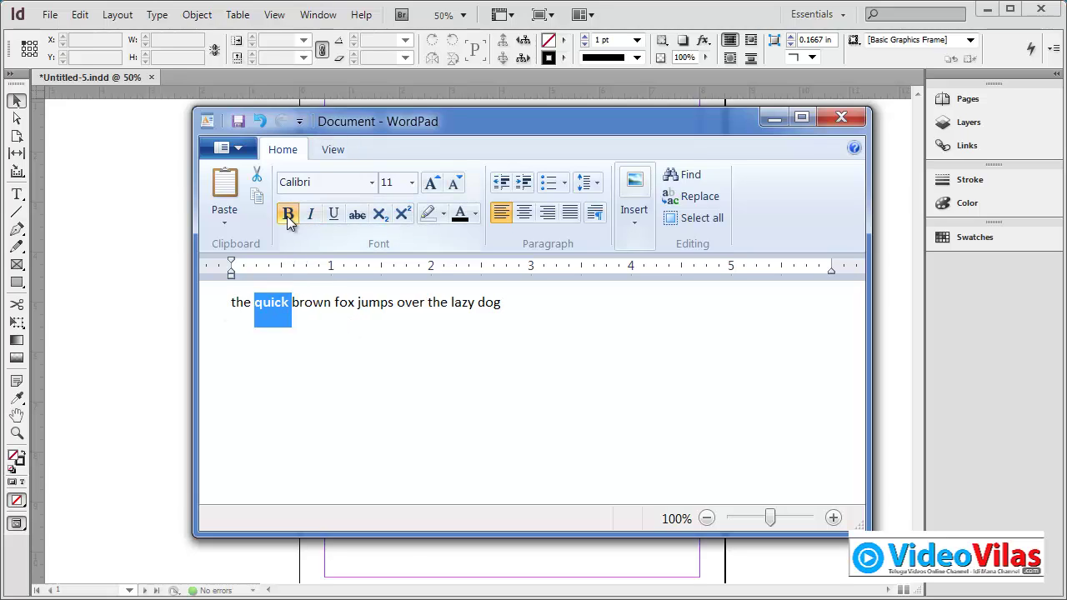
double_click(317, 303)
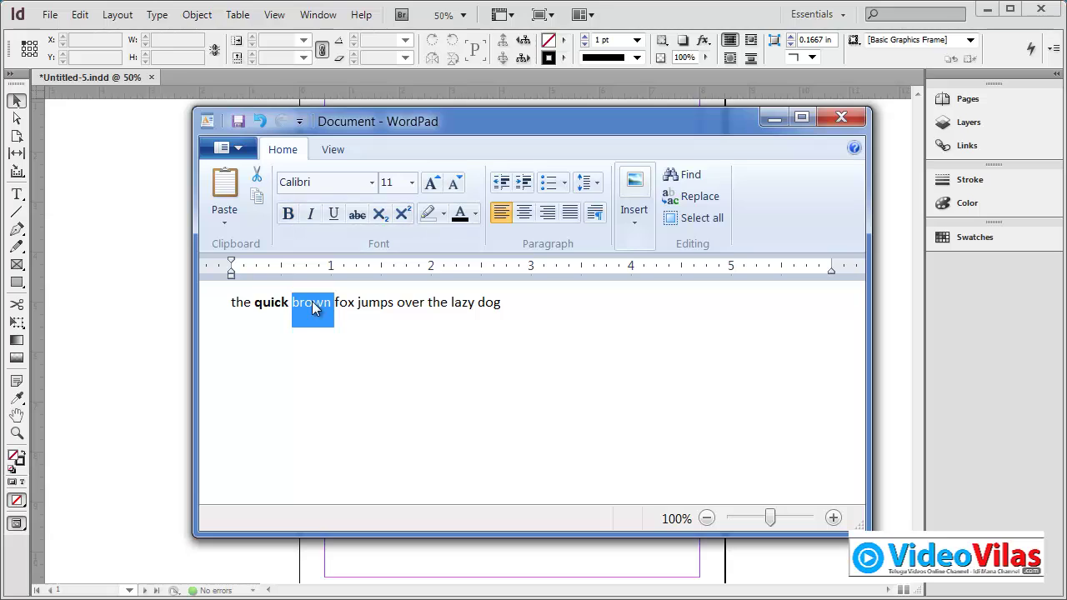
click(474, 215)
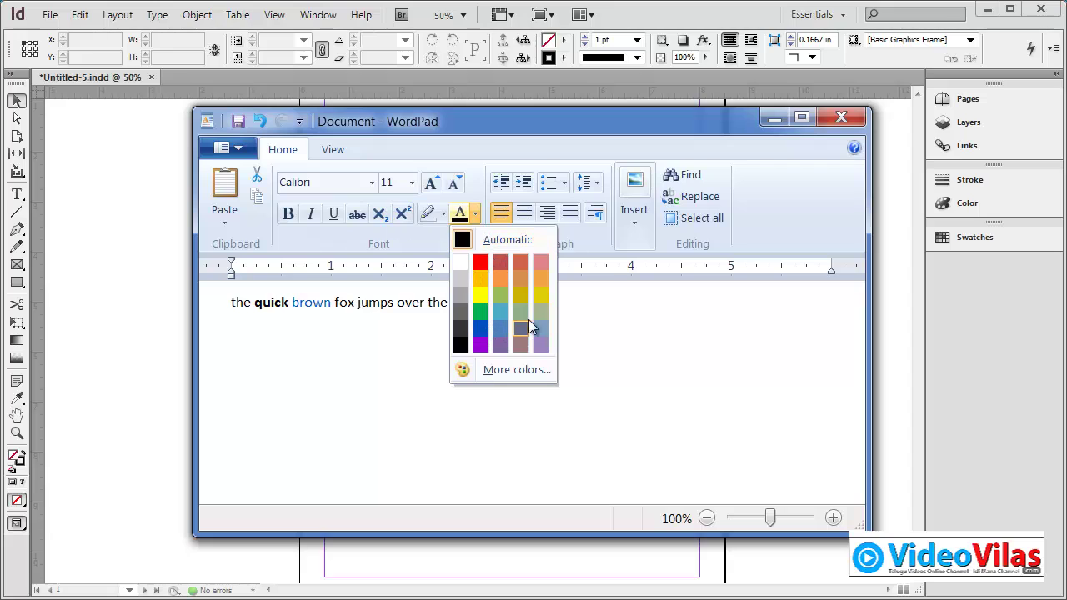
click(519, 262)
click(422, 354)
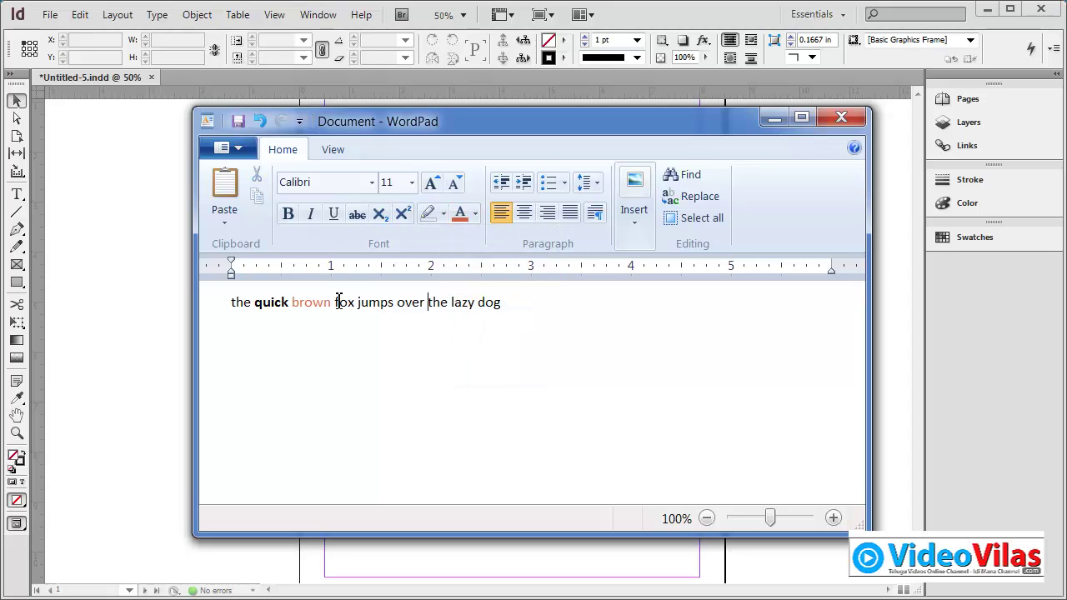
- Set the font size of the words "jumps over the" to 14
drag(360, 304, 449, 304)
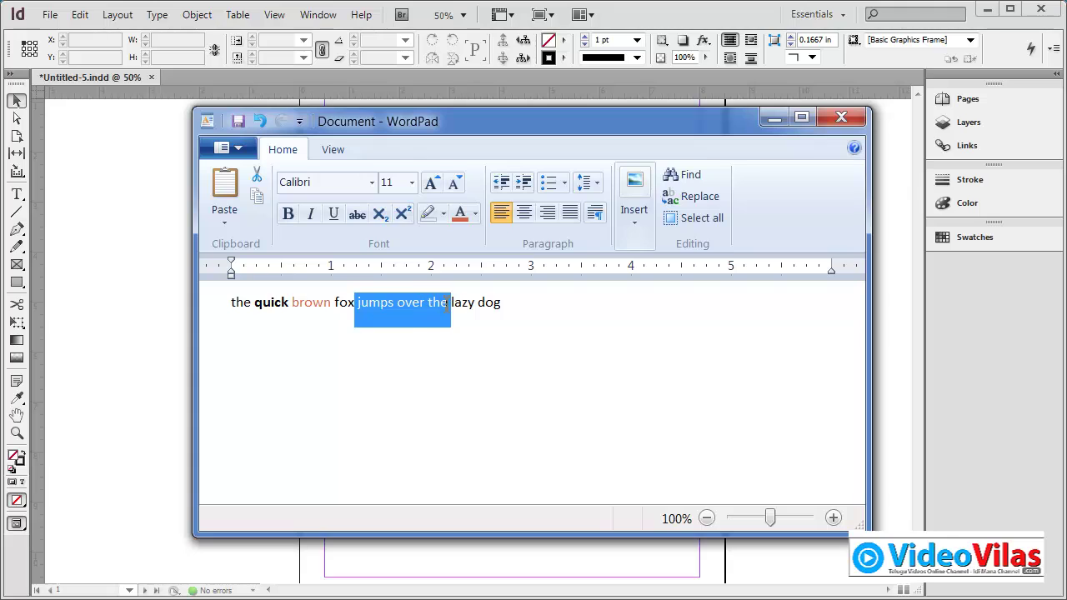
click(411, 182)
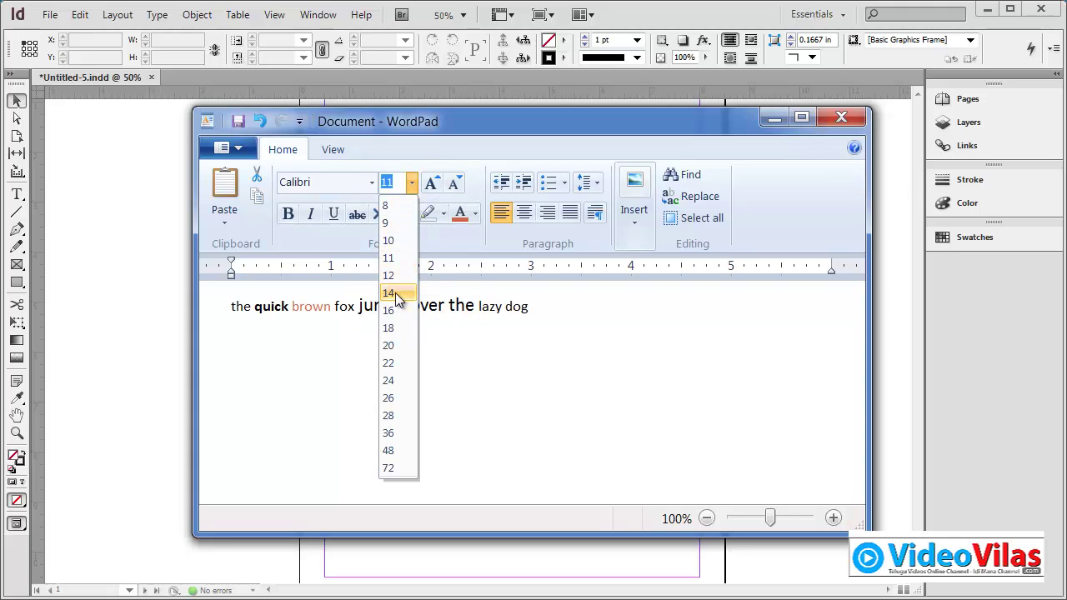
click(388, 292)
click(484, 391)
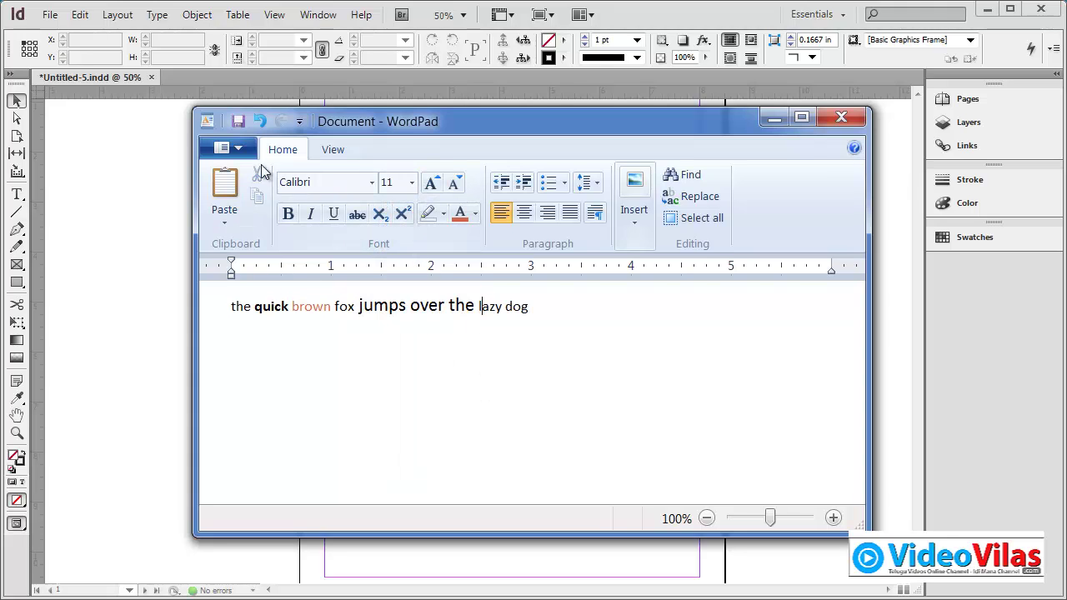
- Save the file to the Desktop as Document in Rich Text Format (RTF) and close WordPad
click(240, 123)
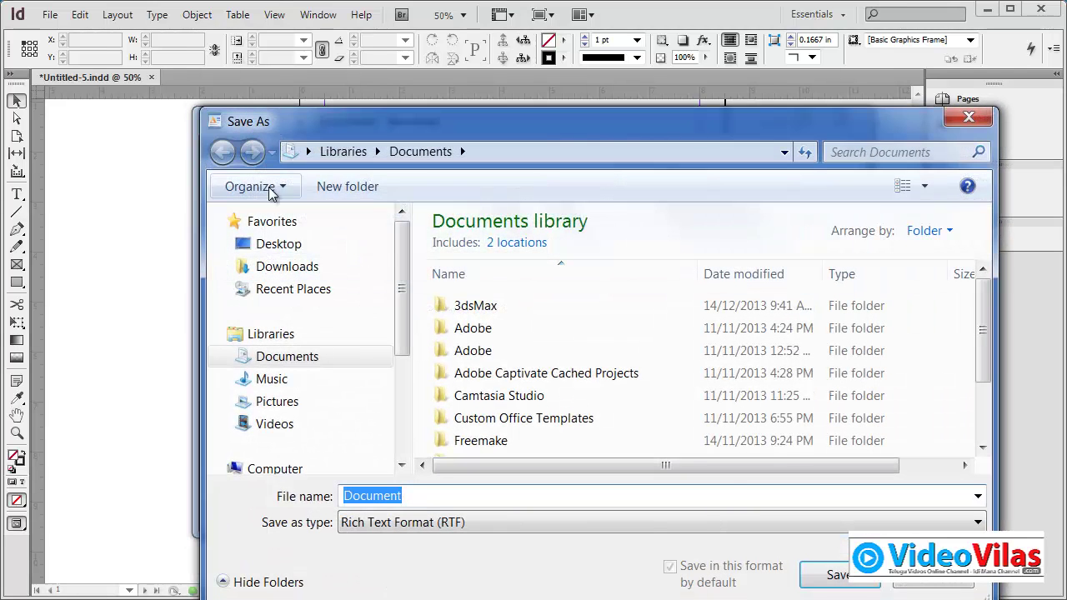
click(278, 243)
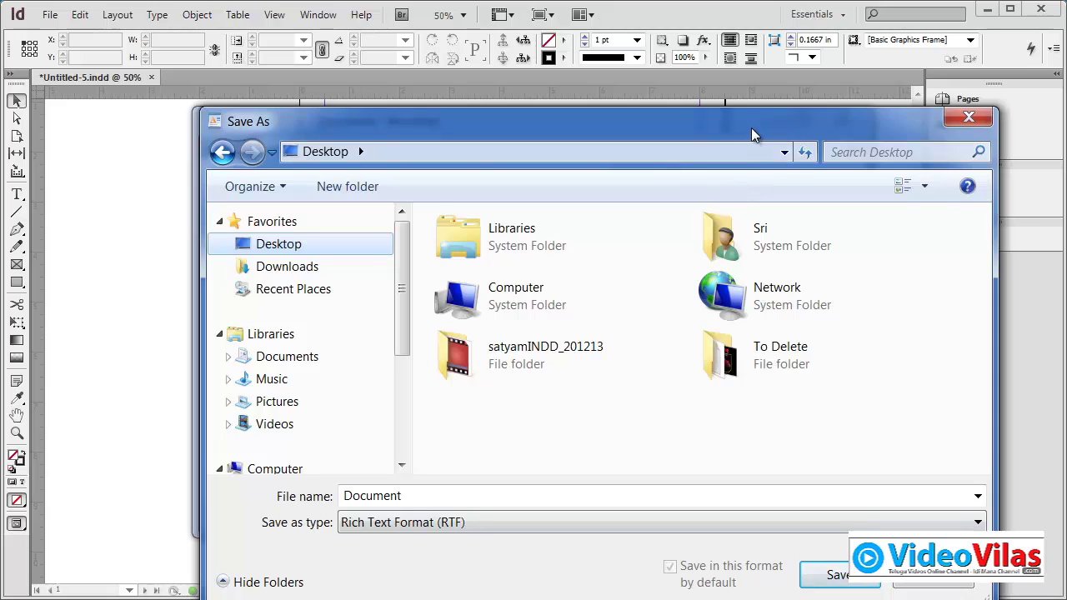
drag(751, 128, 712, 115)
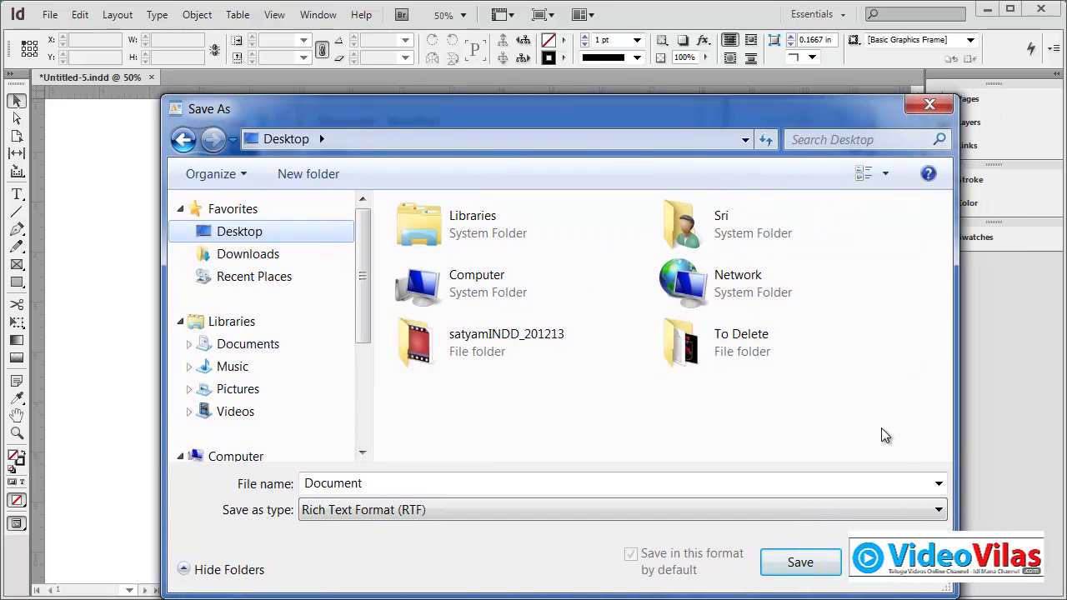
click(938, 512)
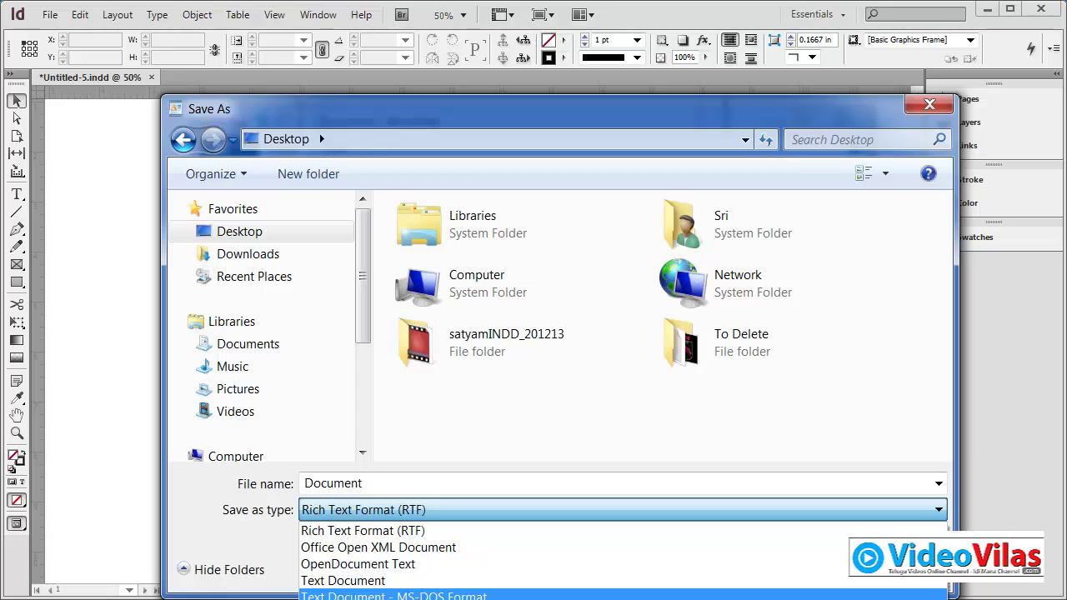
click(373, 531)
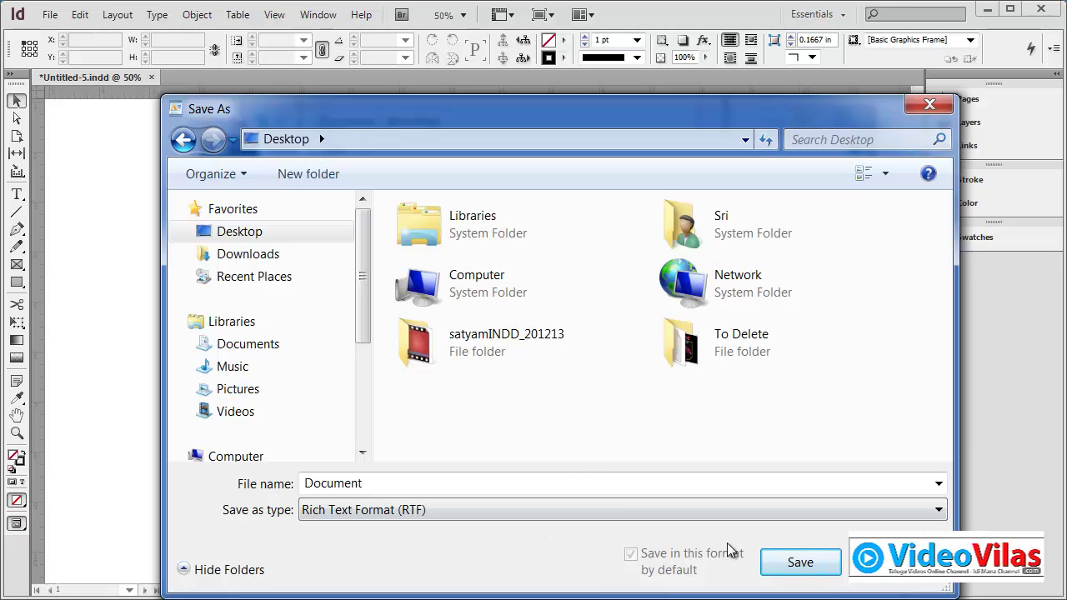
click(800, 563)
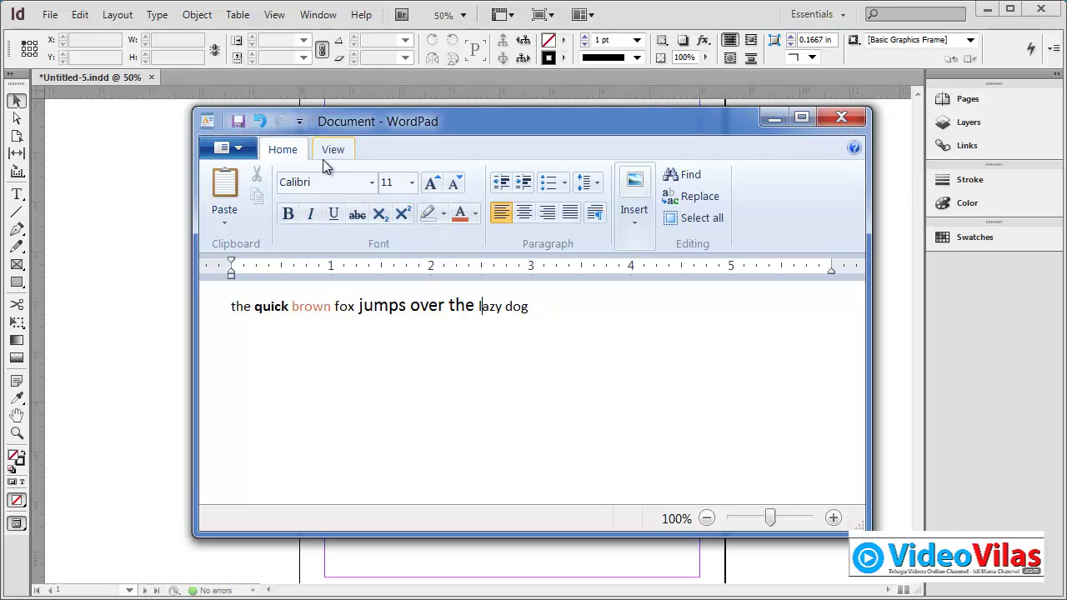
click(849, 121)
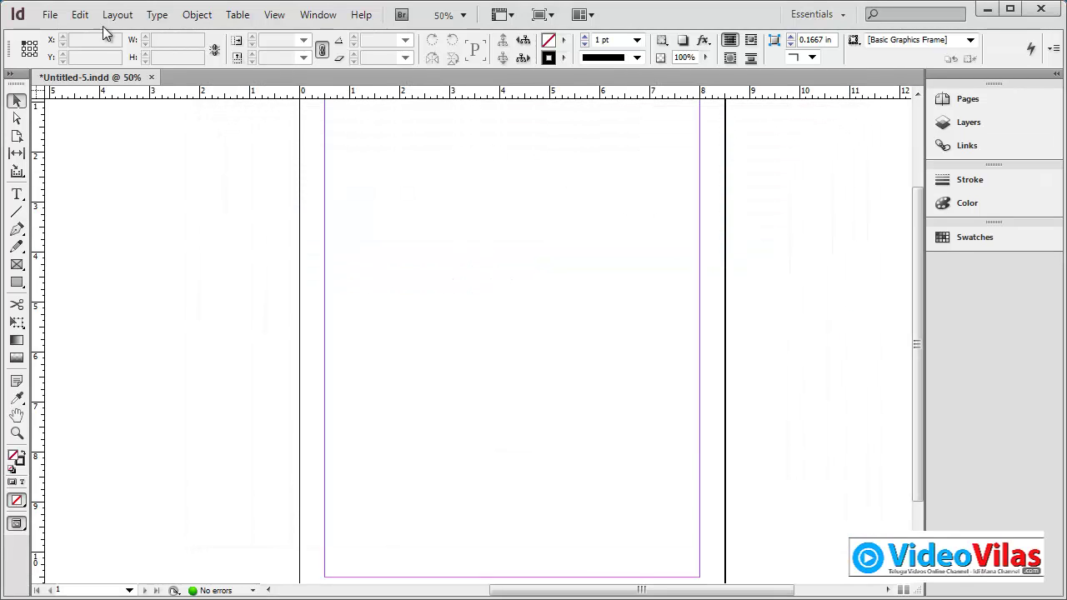
- Bring up the RTF import options for Document from the Desktop, examine them, and close them without placing the file
click(50, 15)
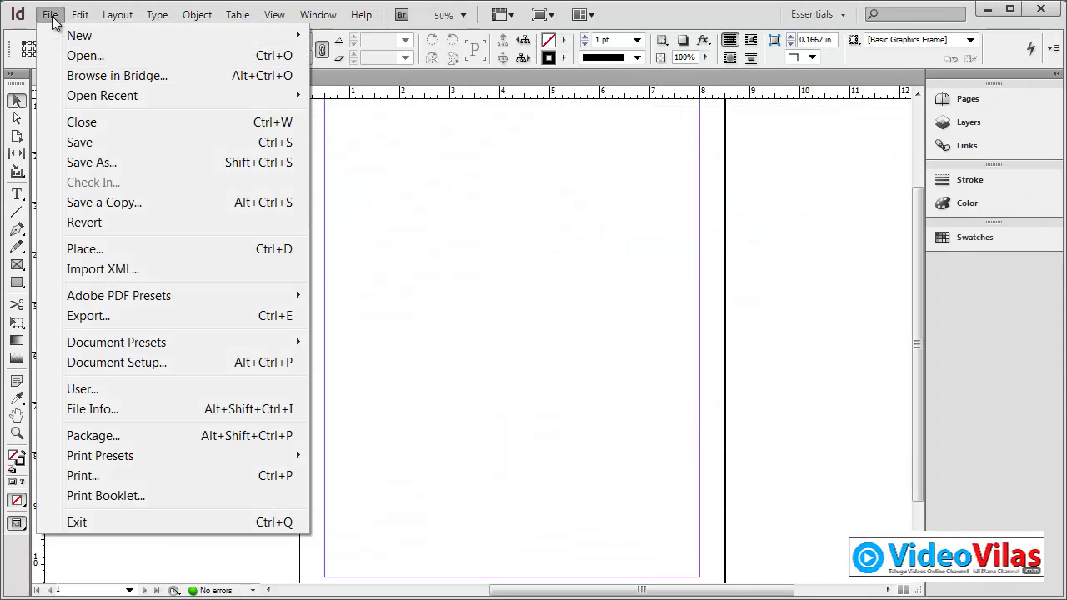
click(93, 253)
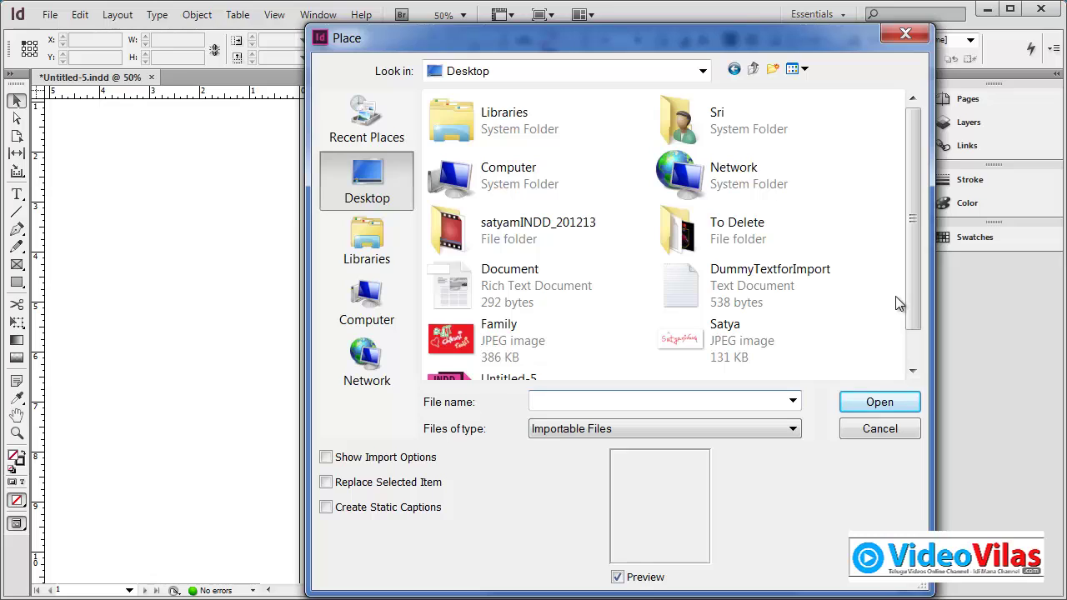
click(460, 289)
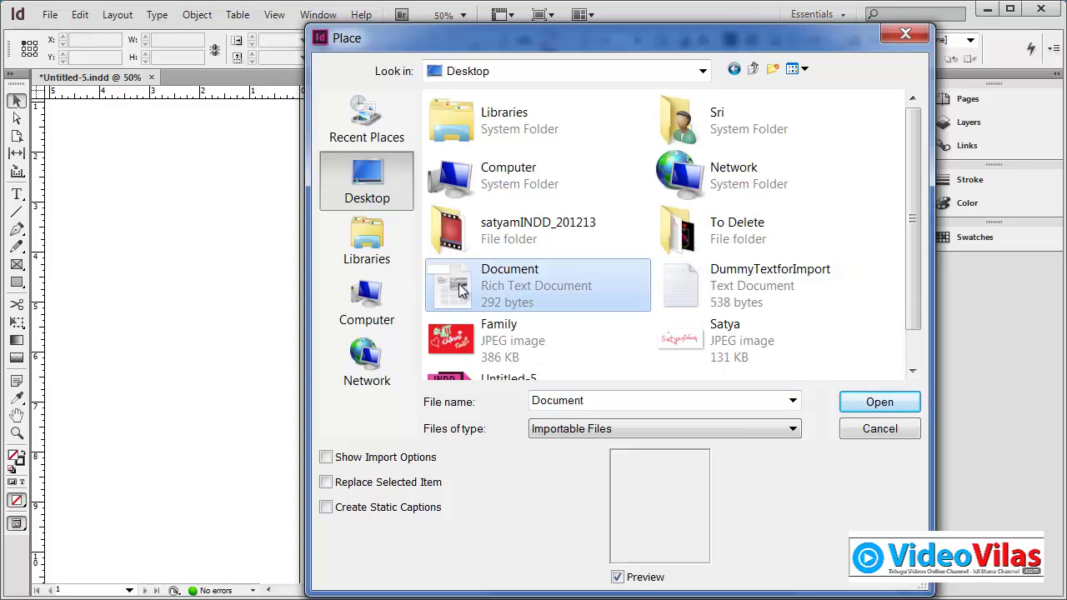
click(734, 292)
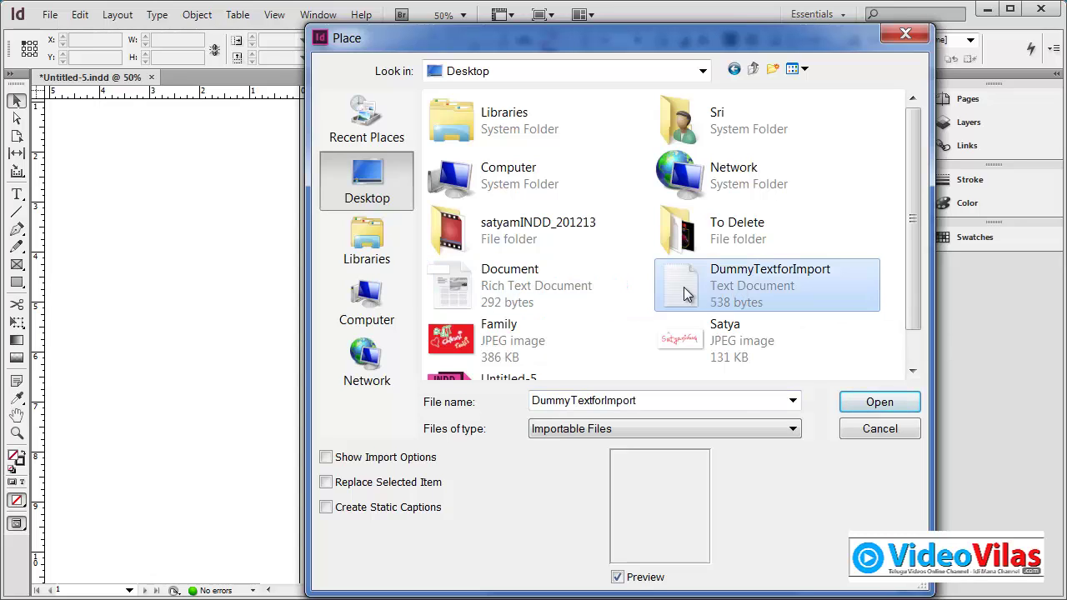
click(468, 282)
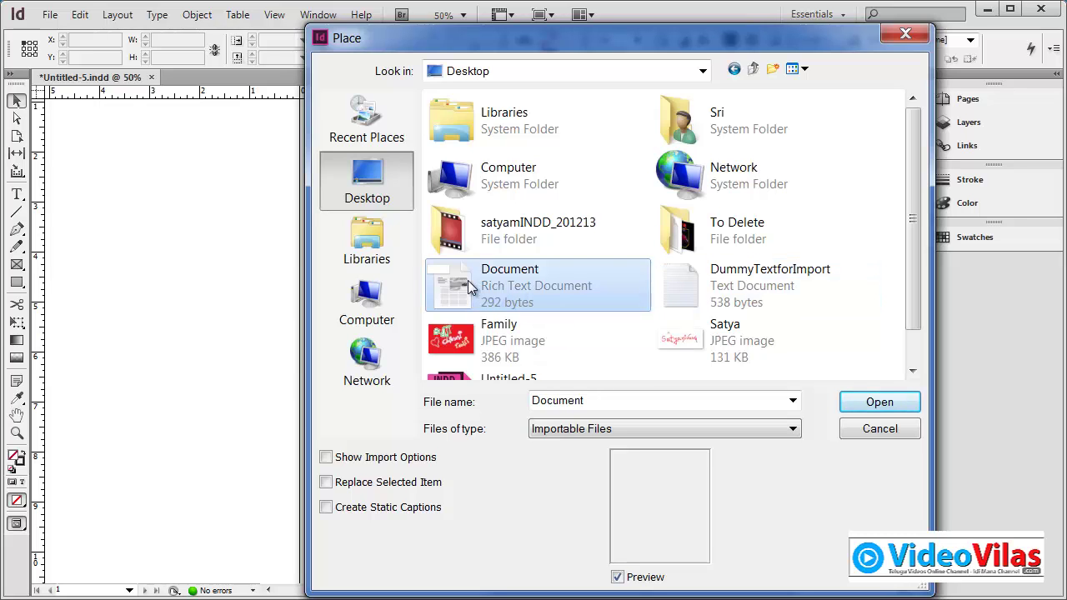
click(408, 458)
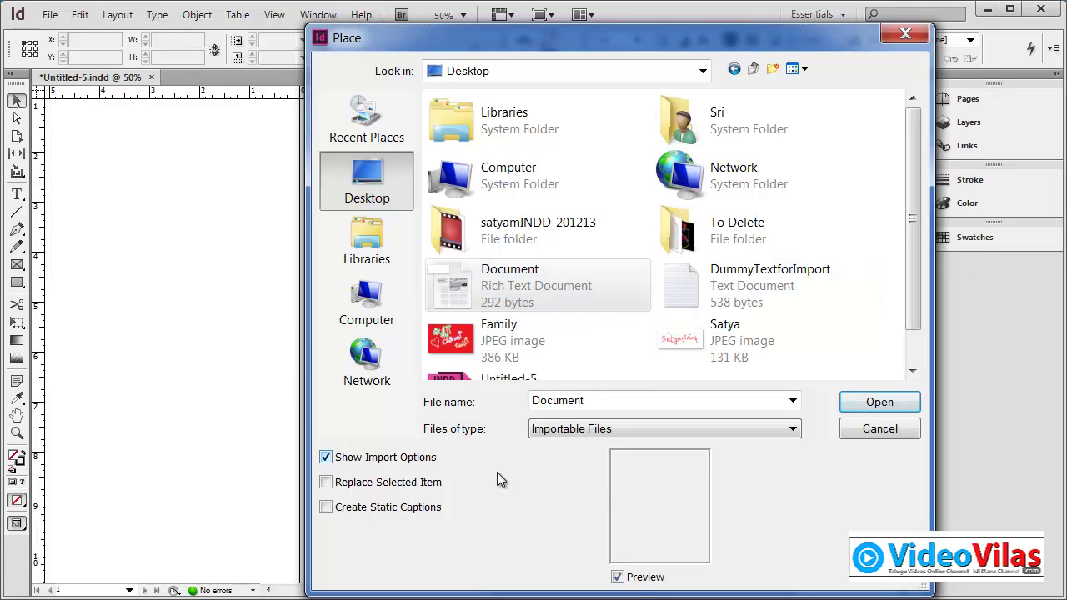
click(879, 402)
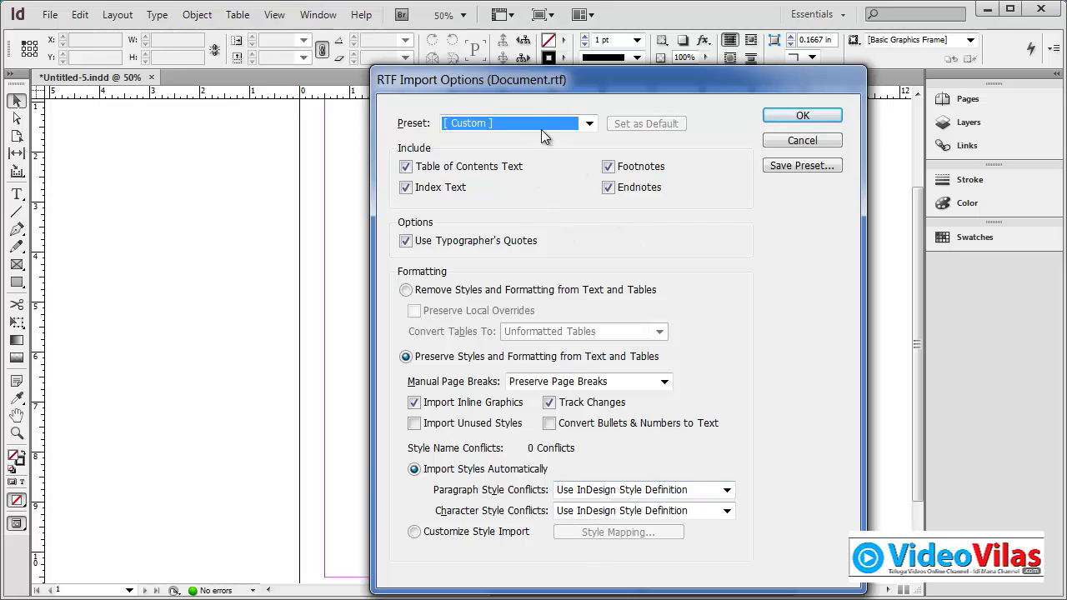
click(589, 124)
click(588, 124)
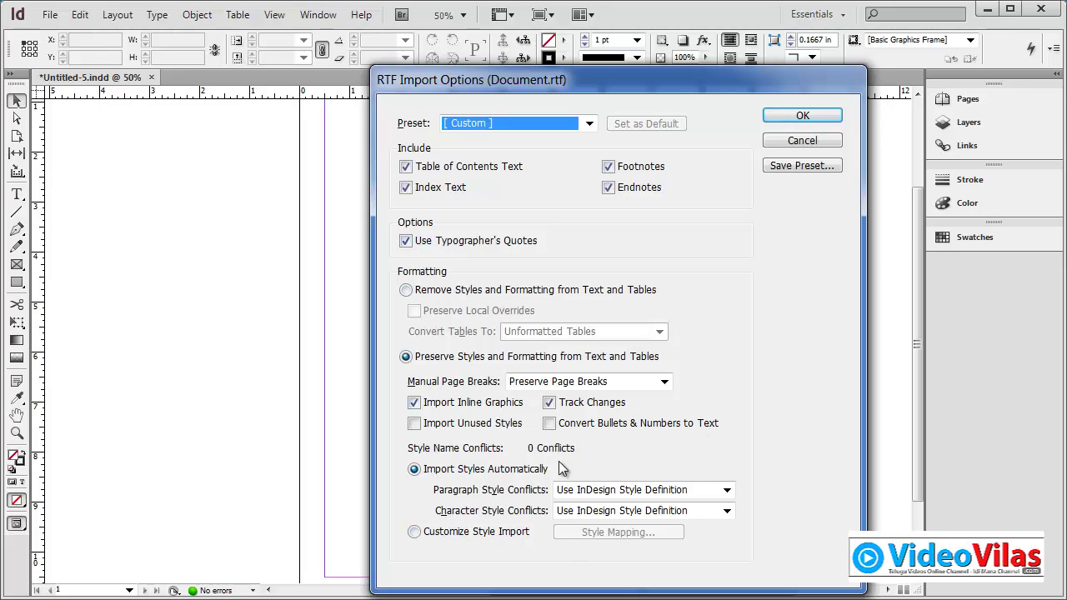
click(792, 141)
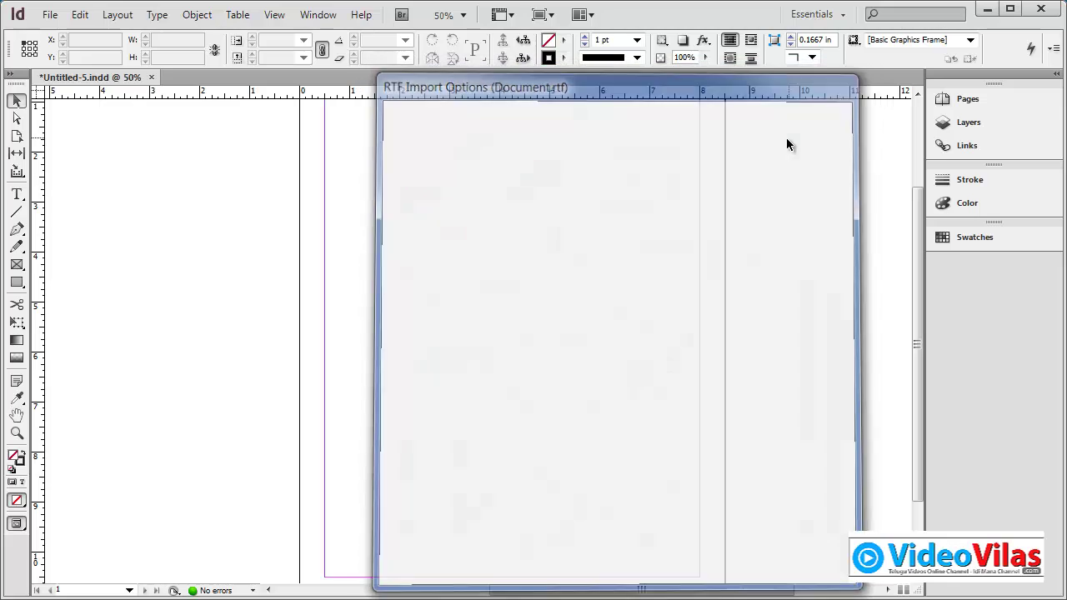
- Place the Document RTF file without import options in a text frame about 5.72 in wide and 1.22 in high on the upper page
click(49, 15)
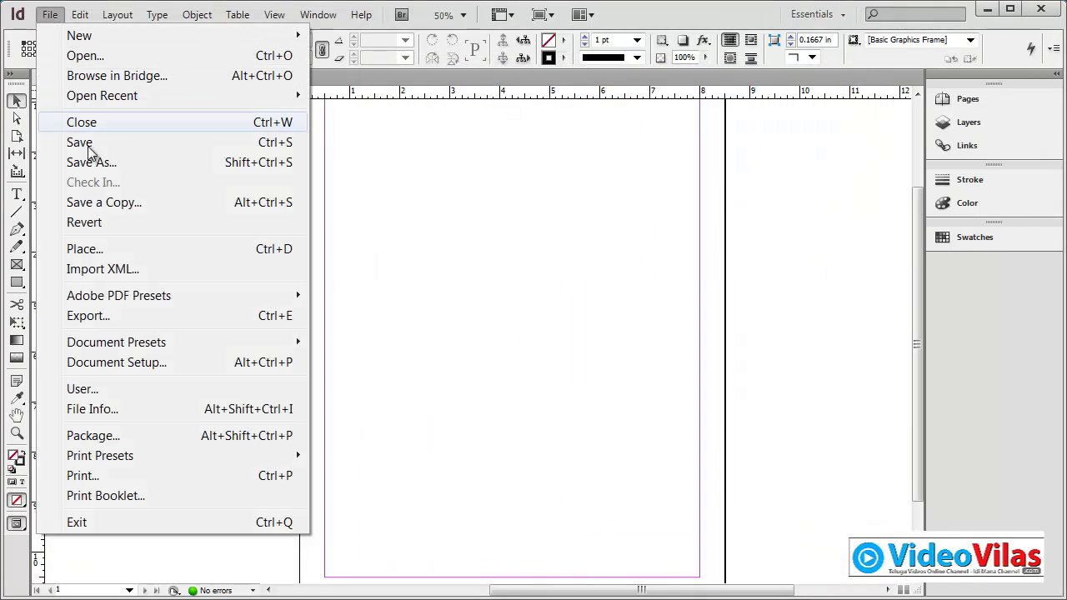
click(97, 247)
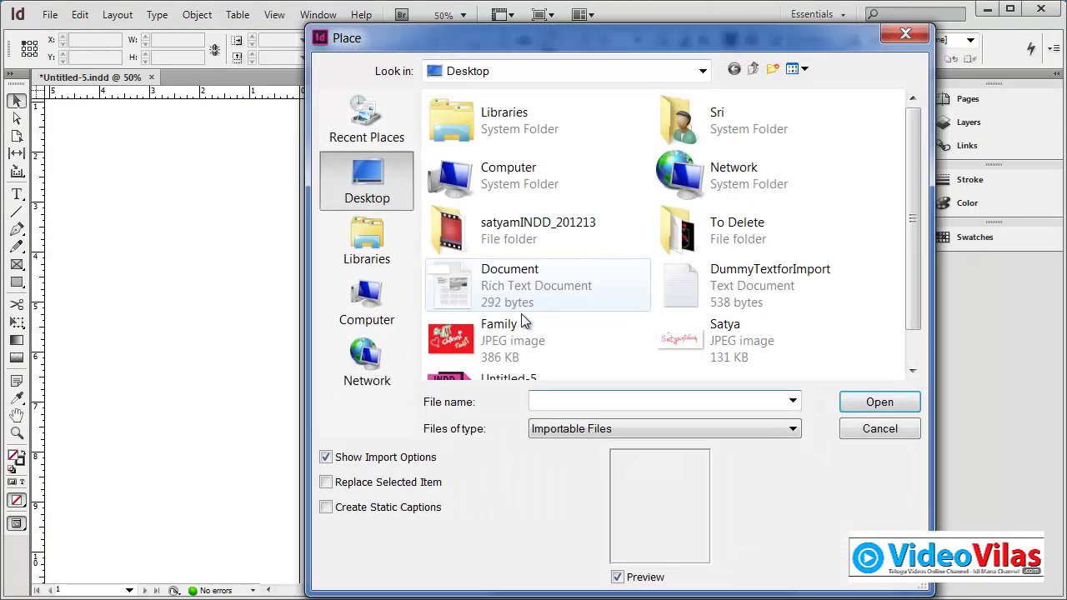
click(473, 274)
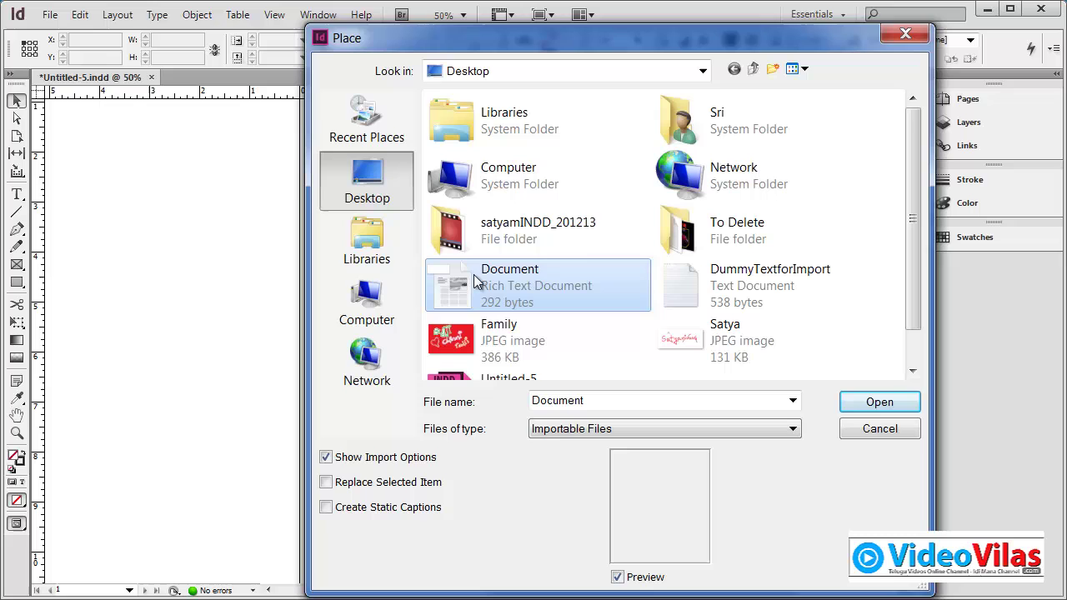
click(431, 460)
click(880, 402)
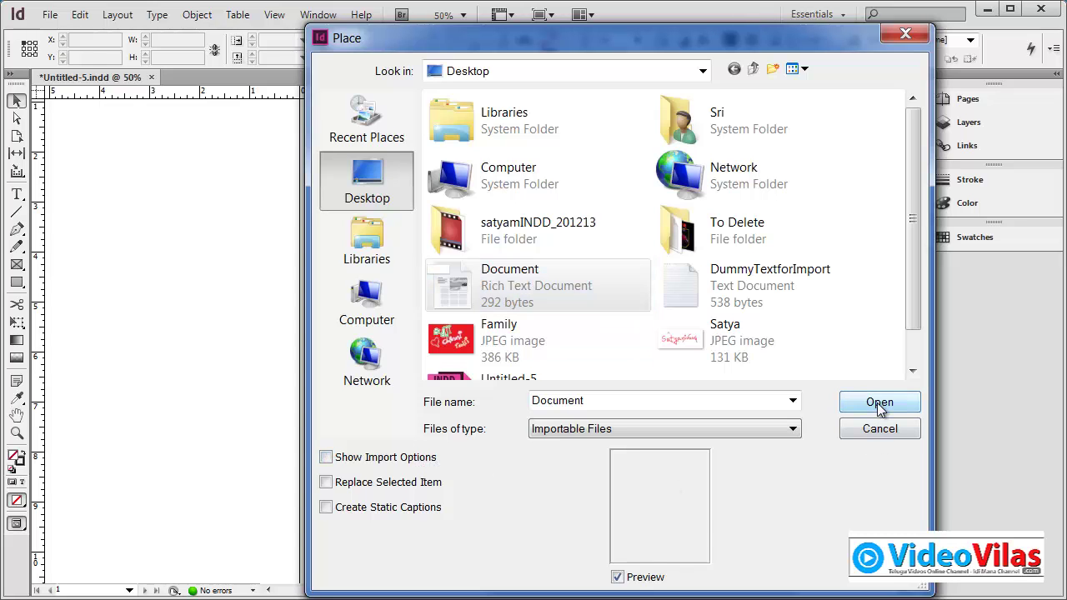
drag(367, 186, 647, 243)
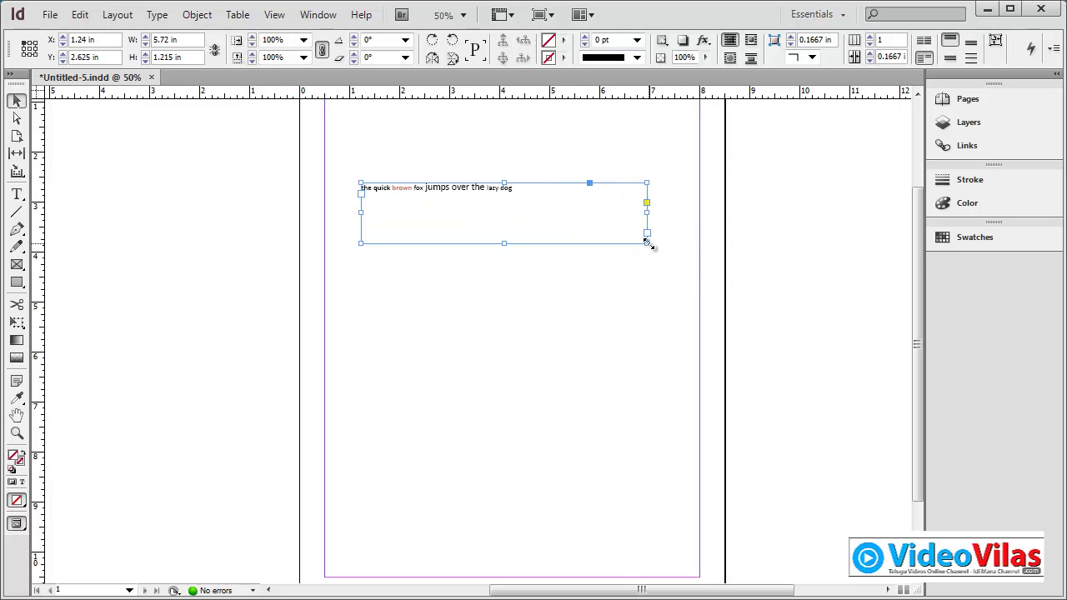
- Fit the placed text frame to its sentence and move it up to about Y 2.03 in
double_click(647, 241)
click(17, 433)
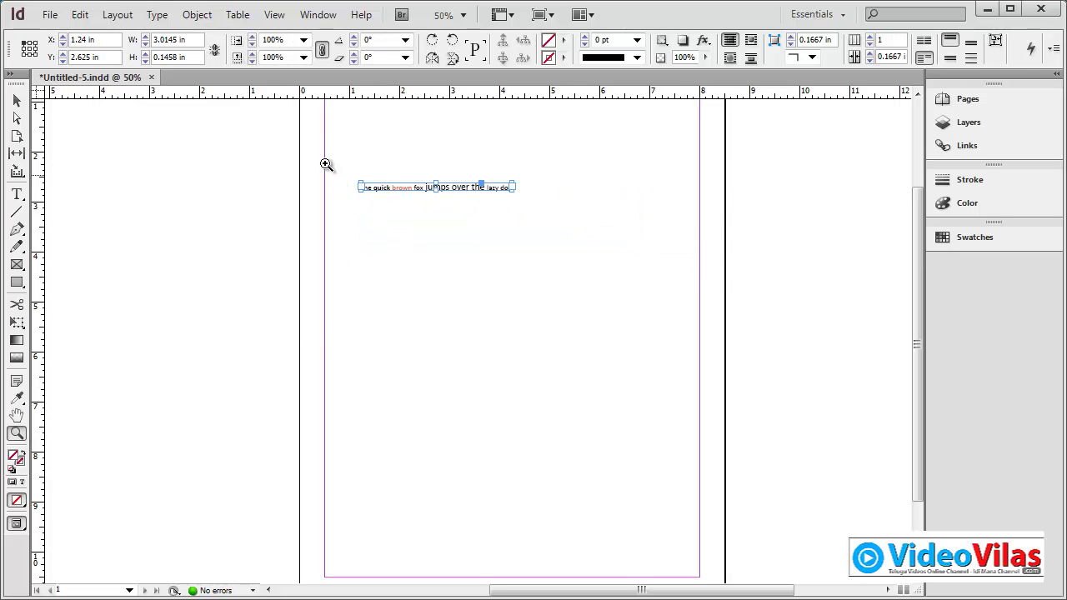
drag(329, 165, 542, 243)
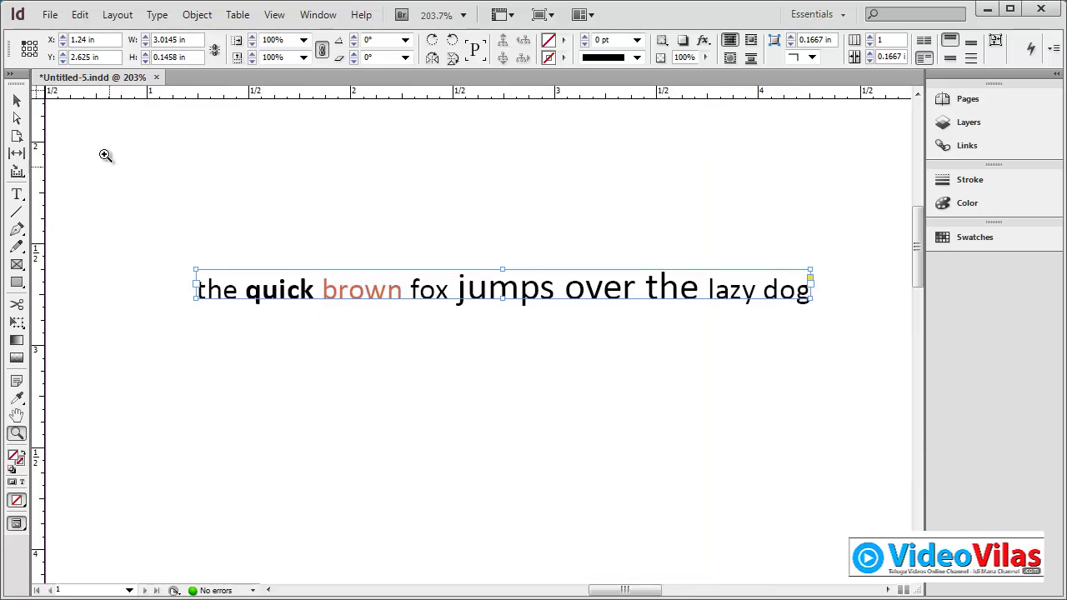
click(17, 100)
click(291, 189)
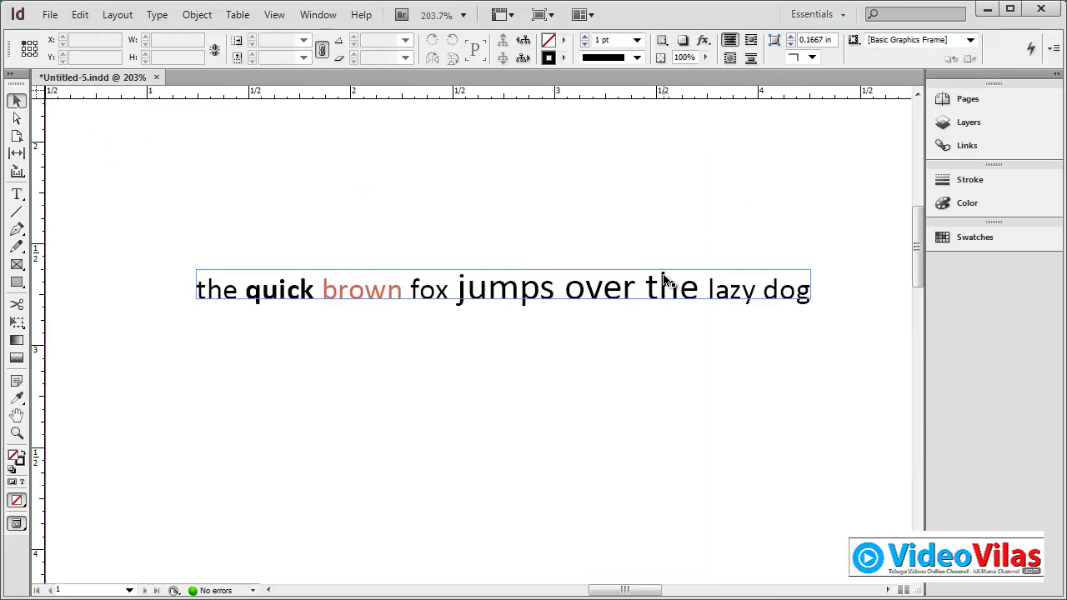
drag(664, 284, 642, 172)
click(448, 274)
- Place the Document RTF again with styles and formatting removed, in a frame about 3.2 in by 0.4 in below the first sentence
click(50, 15)
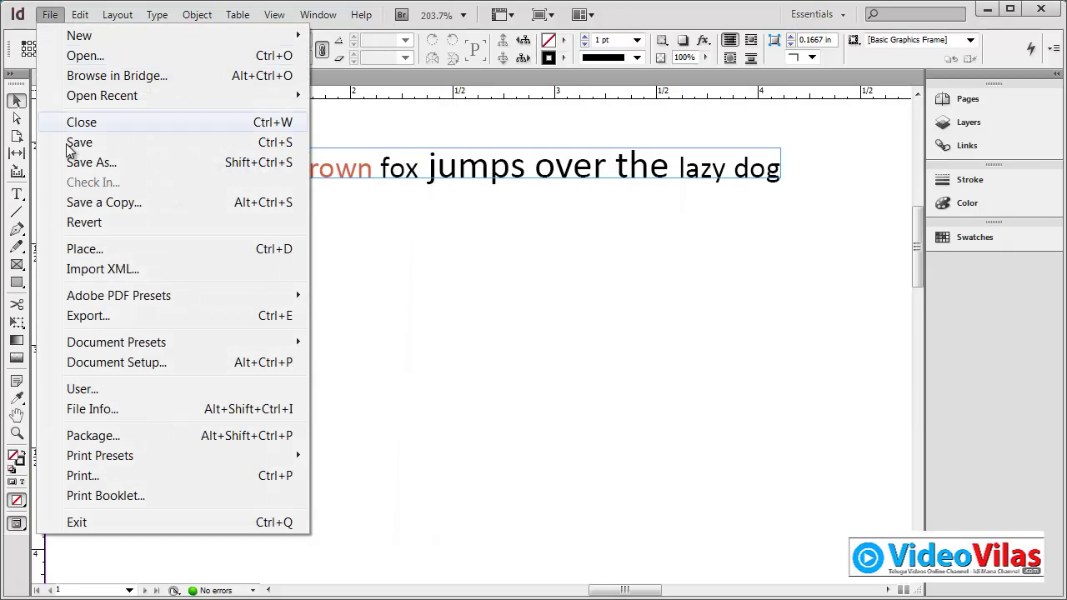
click(87, 248)
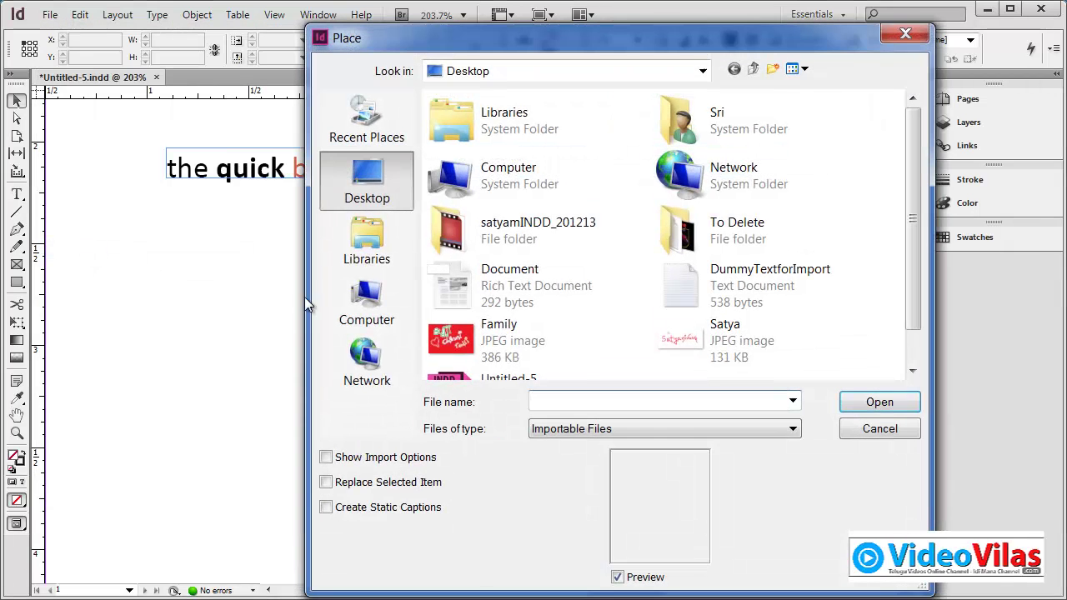
click(505, 298)
click(325, 457)
click(876, 403)
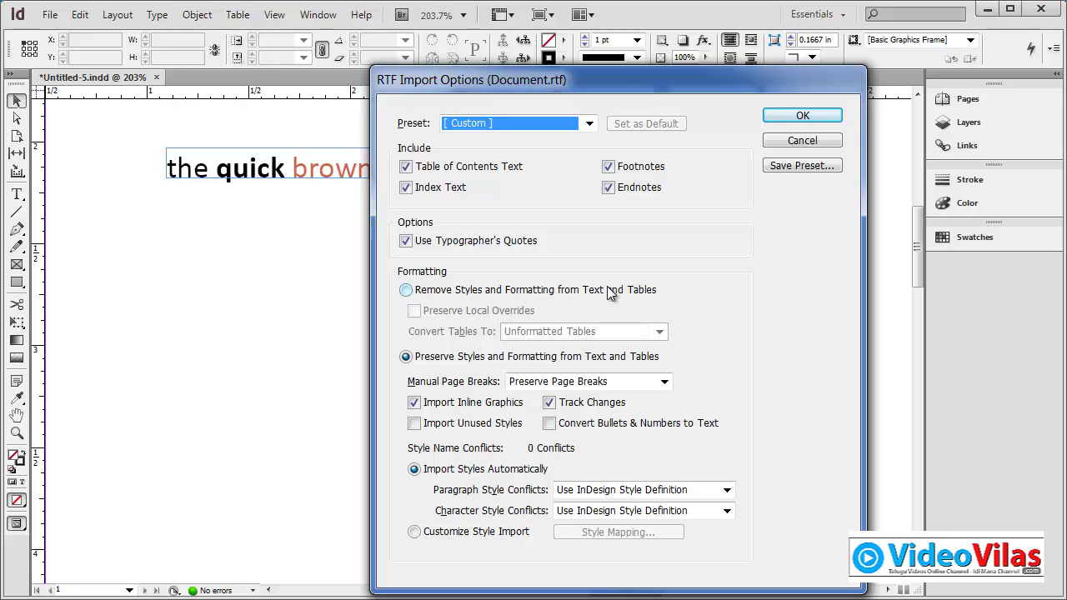
click(490, 290)
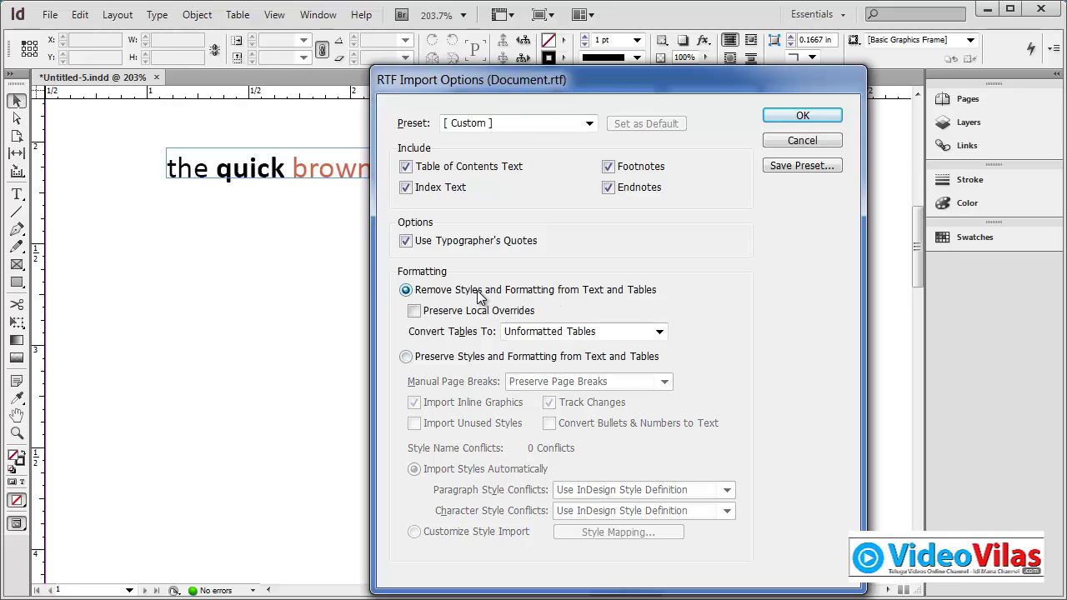
click(802, 116)
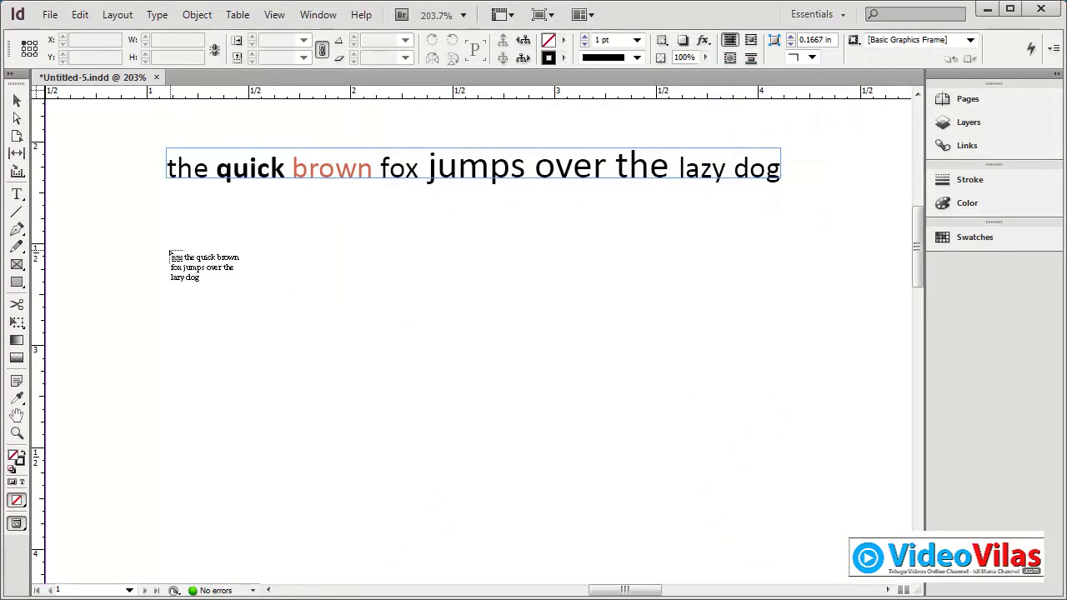
drag(161, 248, 814, 331)
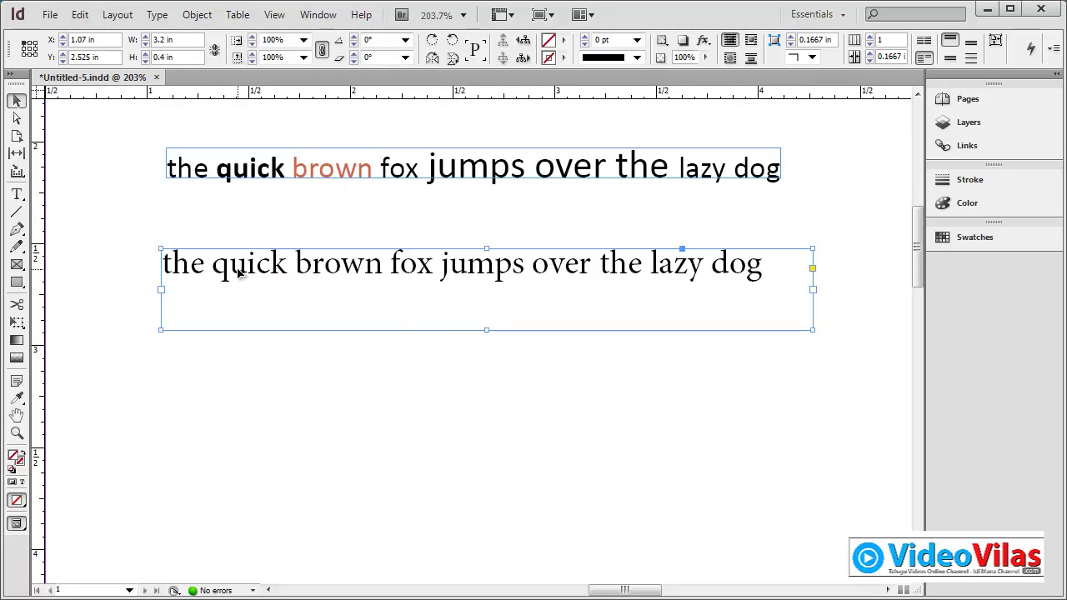
click(546, 404)
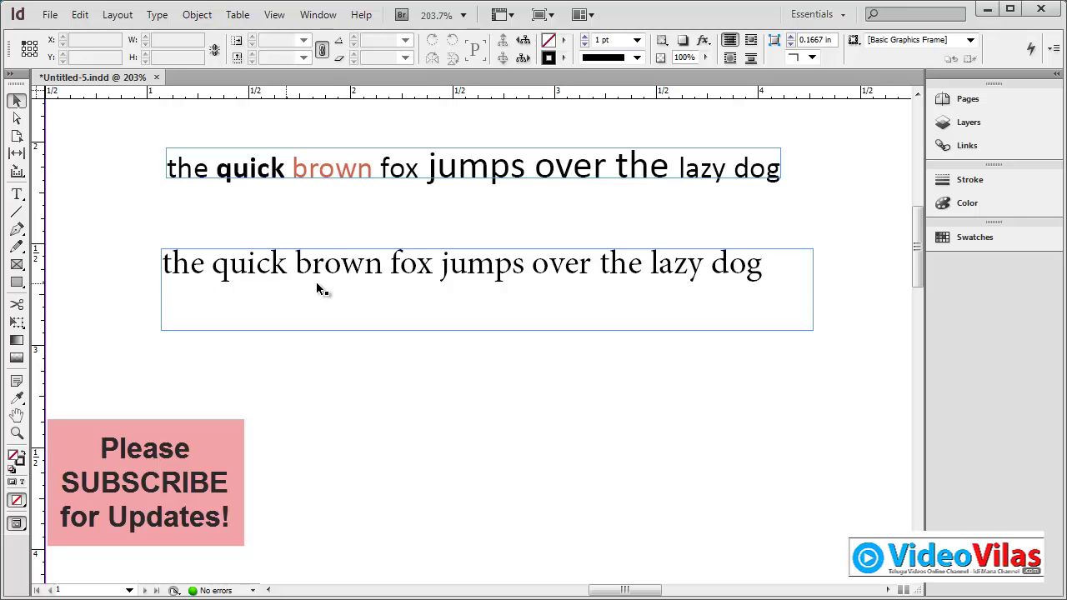
- Delete both placed text frames and fit the whole page in the window
drag(120, 143, 433, 348)
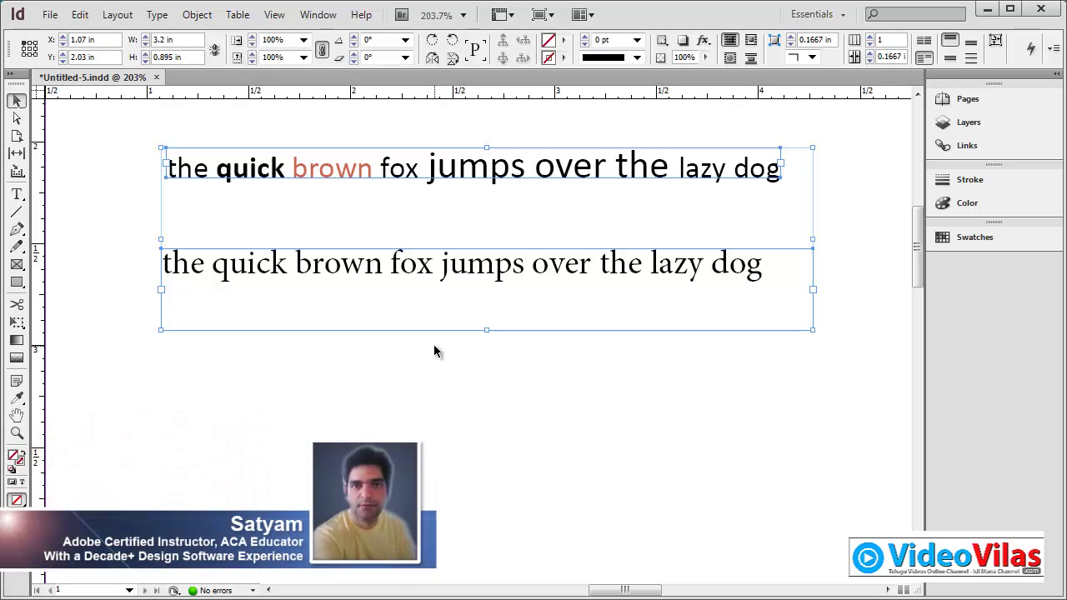
key(Delete)
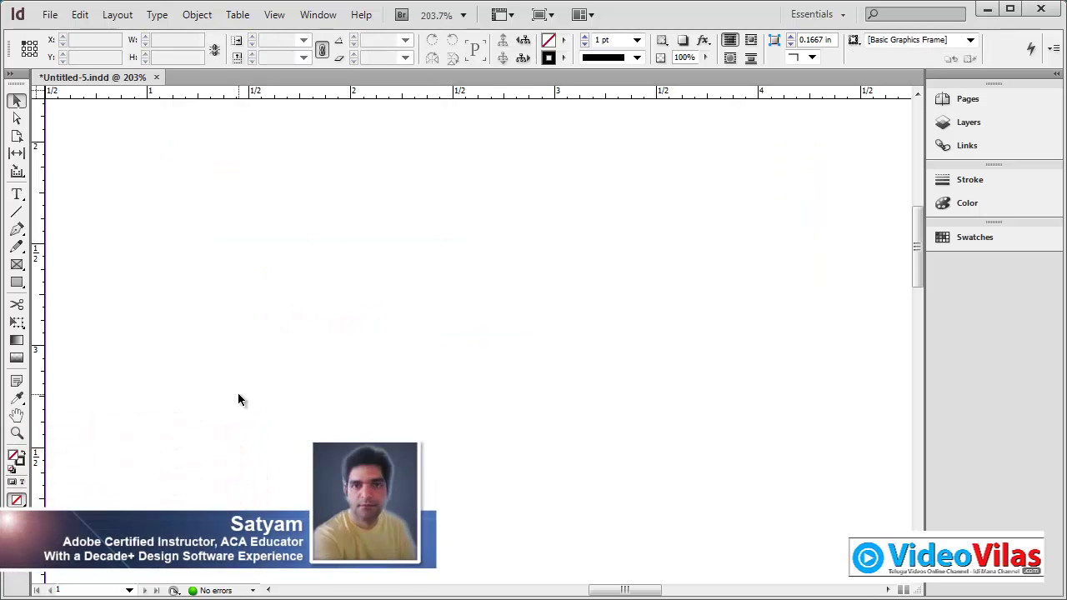
key(ctrl+0)
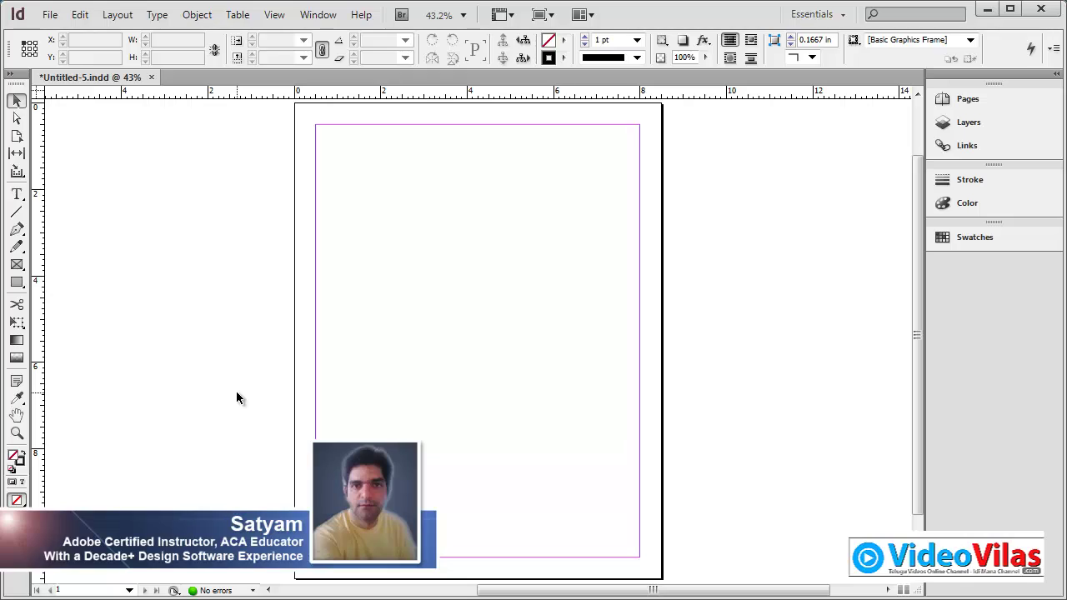